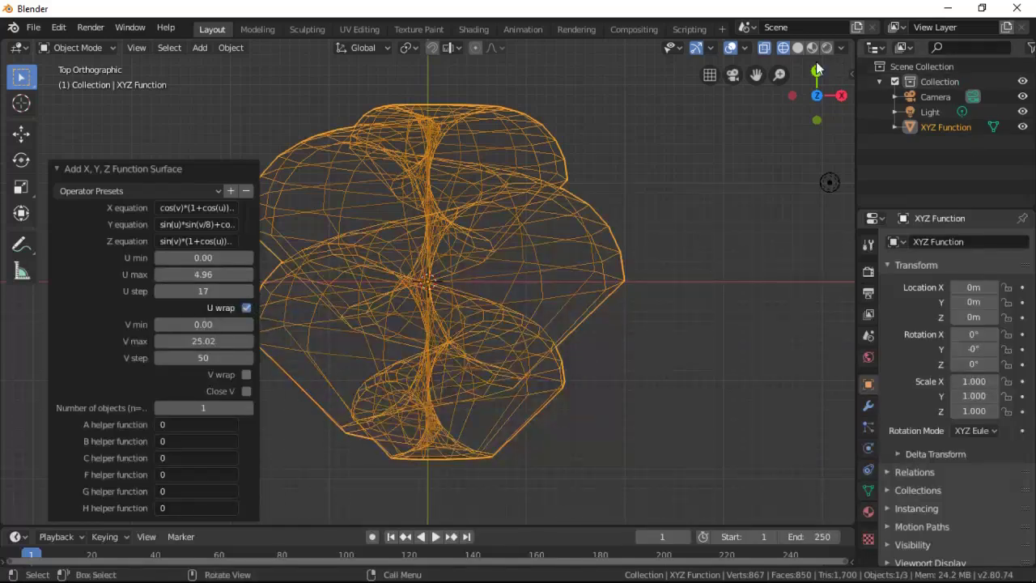
Show the function surface in solid shading, duplicate it in place, hide the copy and select the original
{"action": "left_click", "coordinate": [798, 48]}
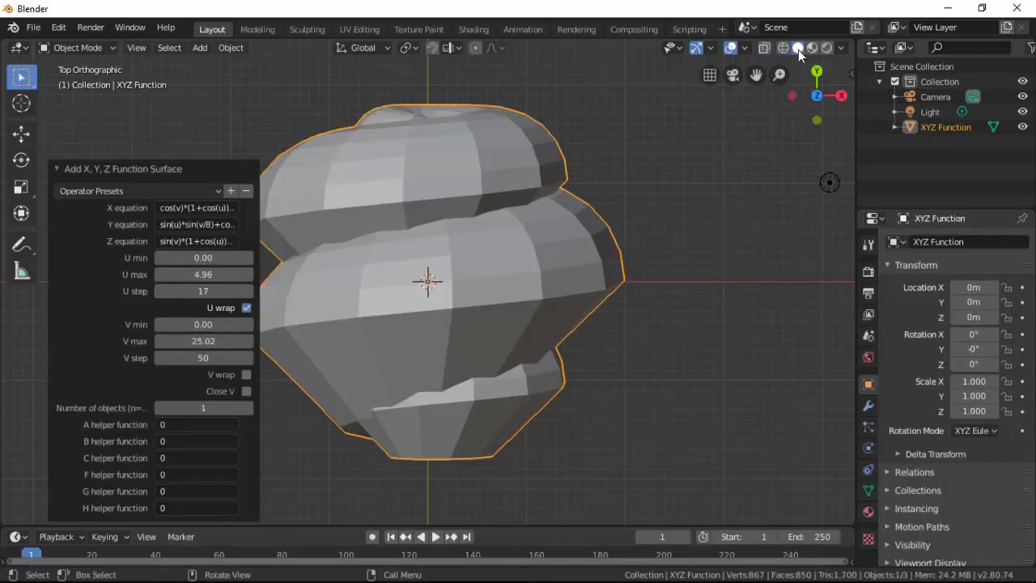
{"action": "left_click", "coordinate": [868, 406]}
{"action": "key", "text": "shift+d"}
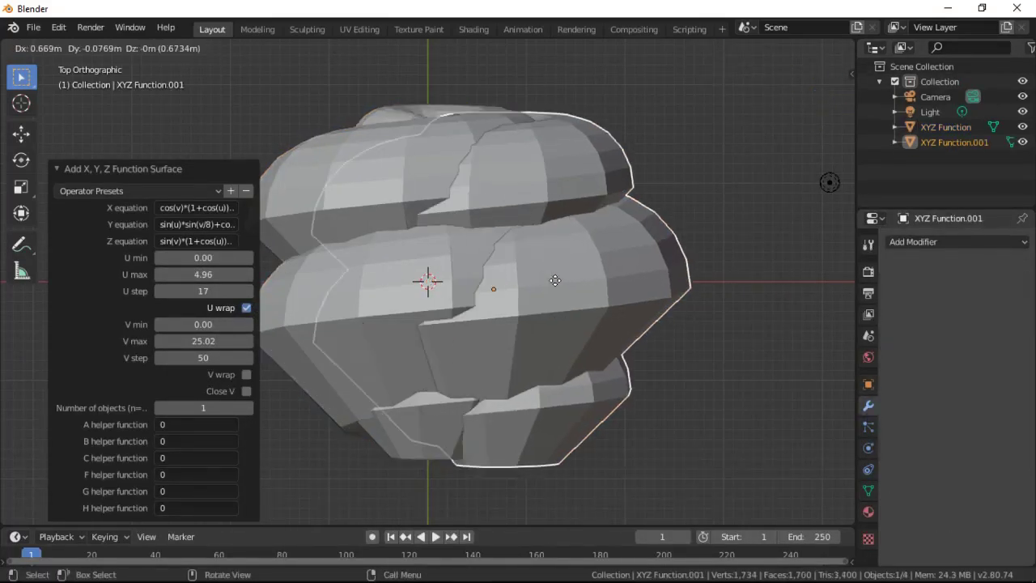
{"action": "right_click", "coordinate": [555, 281]}
{"action": "key", "text": "h"}
{"action": "left_click", "coordinate": [515, 286]}
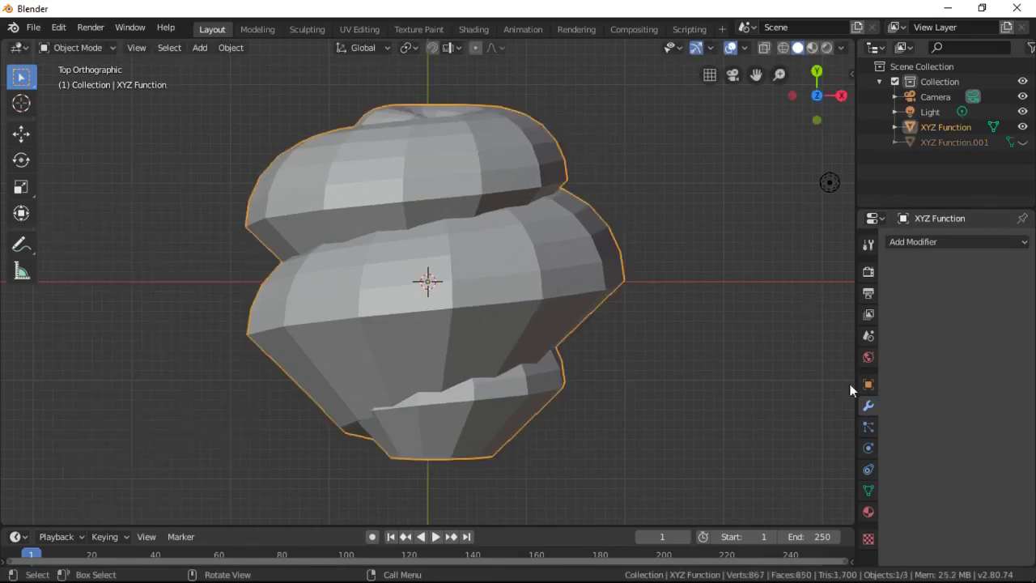
Switch the view to wireframe shading and add a Decimate modifier to the original surface
{"action": "left_click", "coordinate": [781, 48]}
{"action": "left_click", "coordinate": [912, 241]}
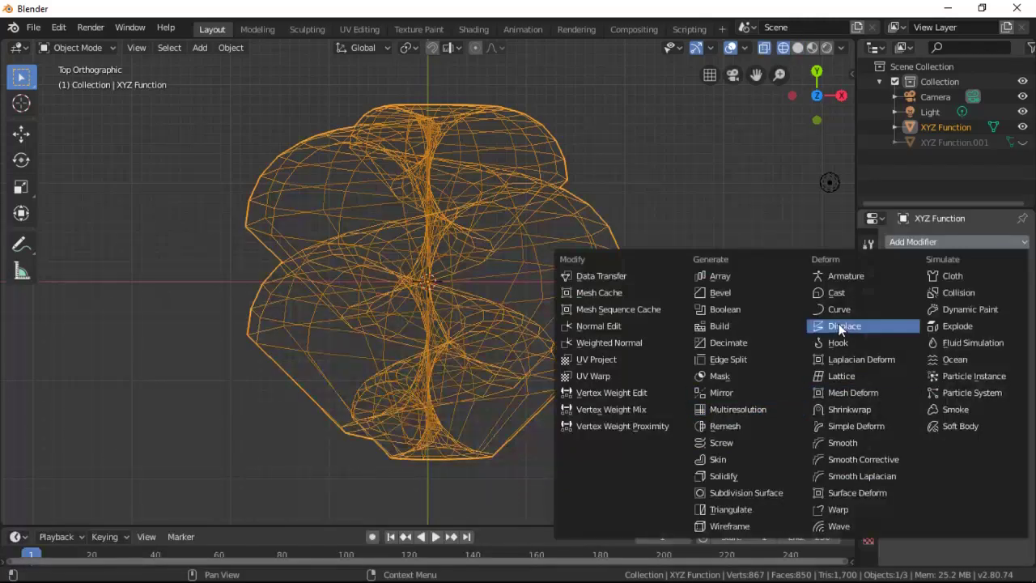
{"action": "left_click", "coordinate": [721, 341]}
Try the Decimate modifier's Un-Subdivide mode, raising the iterations one at a time from 1 upward
{"action": "left_click", "coordinate": [959, 307]}
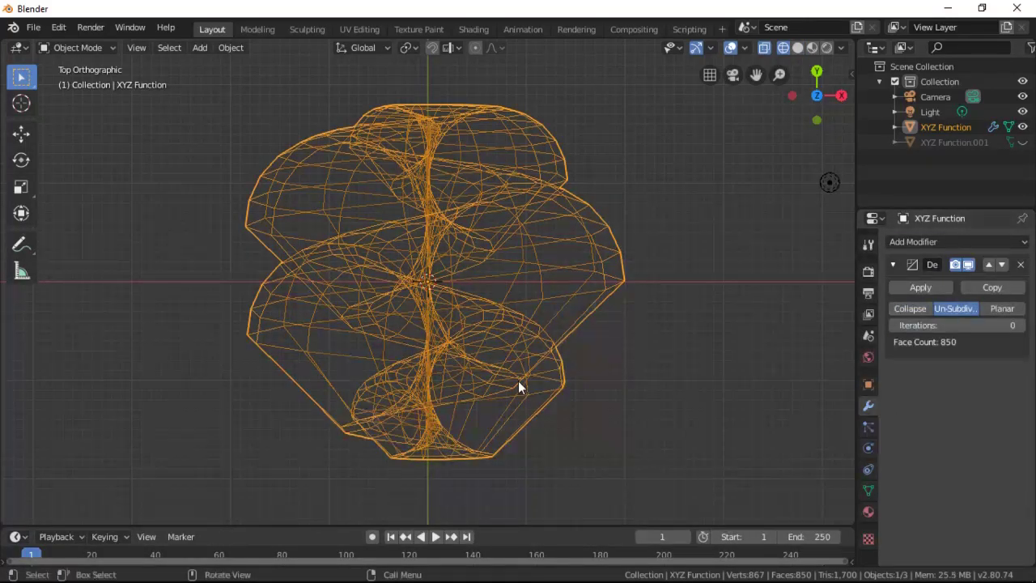
{"action": "scroll", "coordinate": [534, 384], "scroll_direction": "up", "scroll_amount": 2}
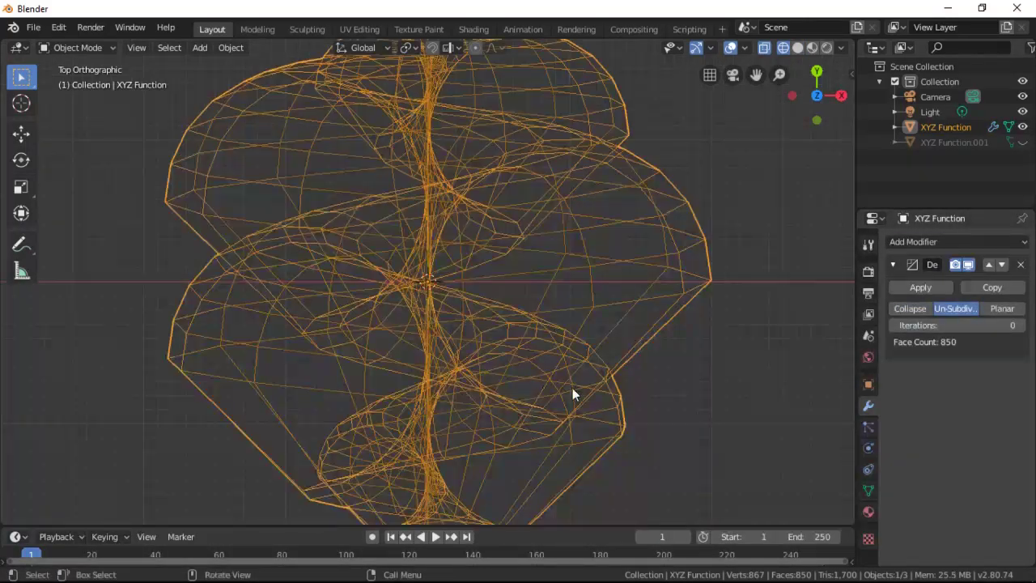
{"action": "left_click", "coordinate": [1021, 325]}
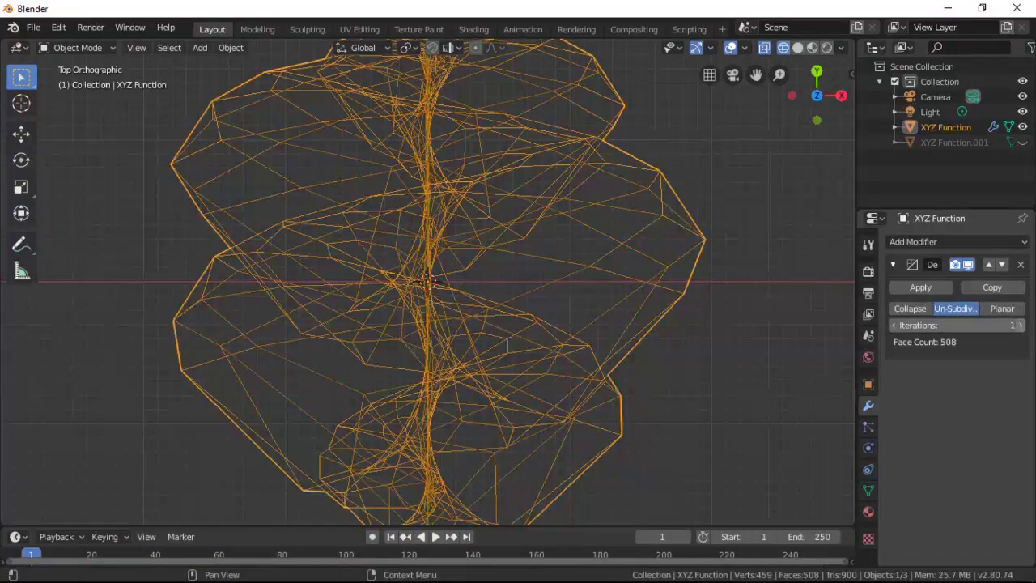
{"action": "left_click", "coordinate": [1021, 325]}
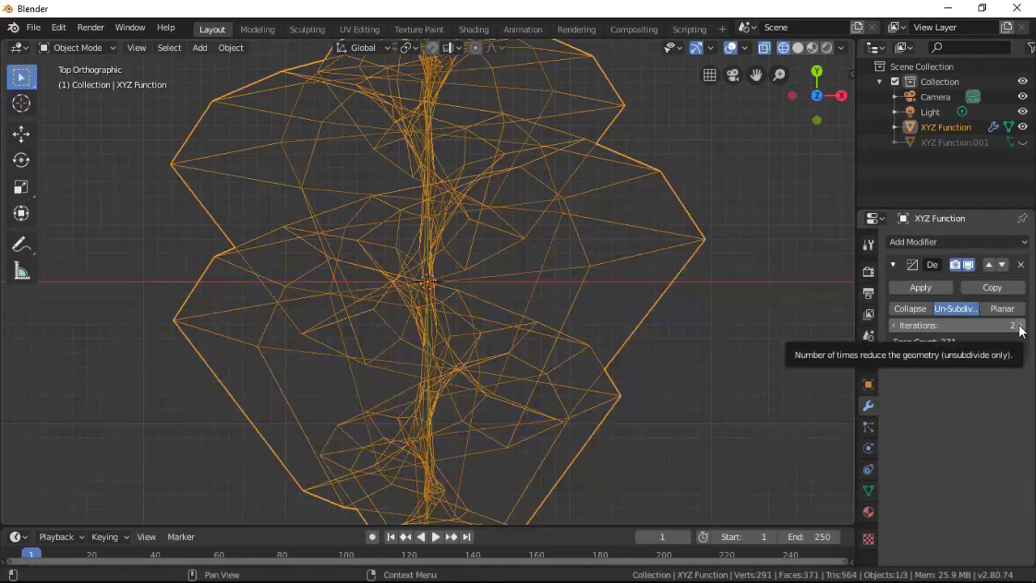
{"action": "left_click", "coordinate": [1021, 326]}
Set the Decimate modifier to Planar mode with an angle limit of 18°
{"action": "left_click", "coordinate": [1001, 309]}
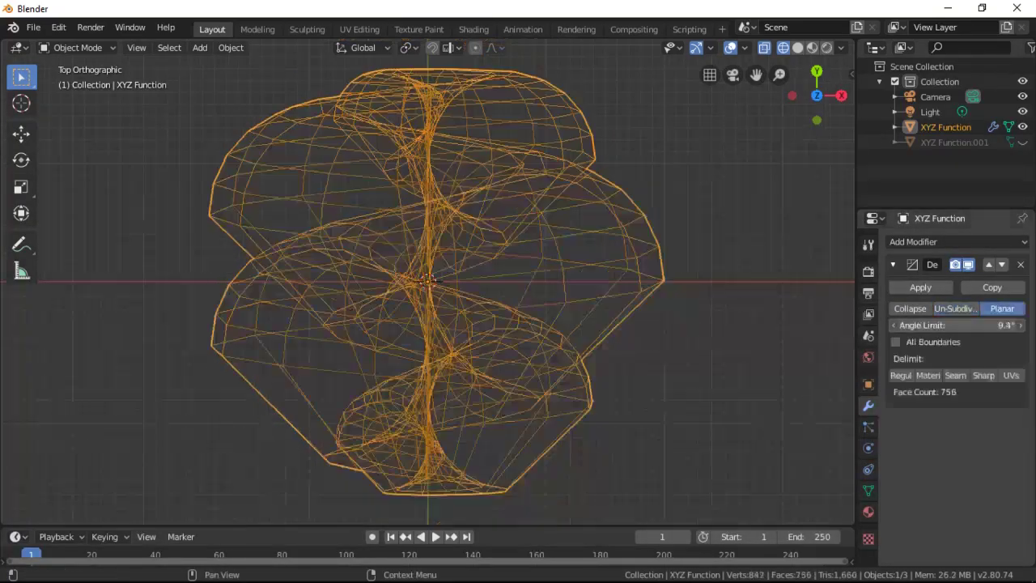
{"action": "left_click_drag", "start_coordinate": [971, 325], "coordinate": [1003, 325]}
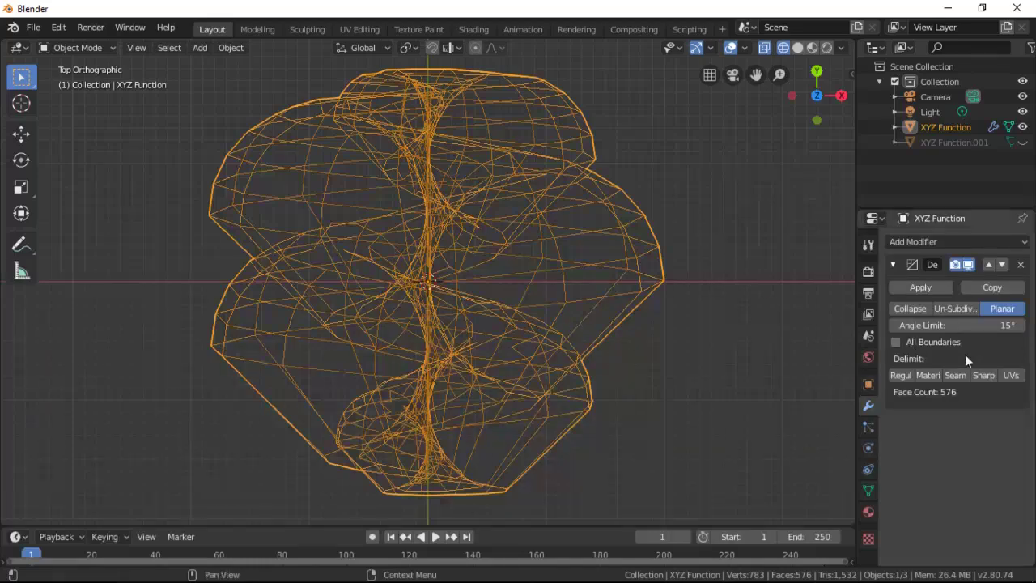
{"action": "left_click_drag", "start_coordinate": [963, 326], "coordinate": [983, 325]}
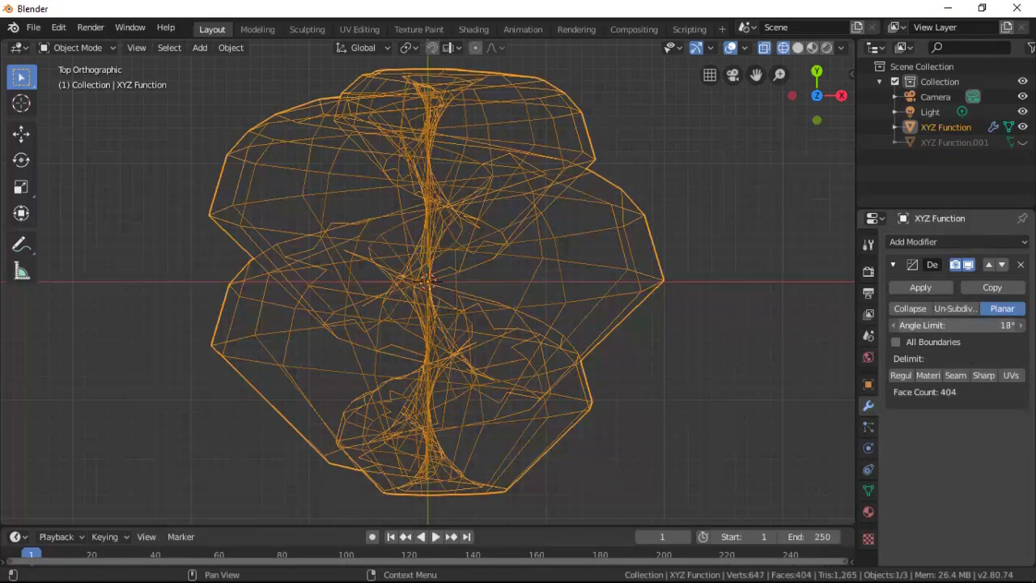
Add a Wireframe modifier after Decimate and display the object in solid shading without overlays
{"action": "left_click", "coordinate": [893, 263]}
{"action": "left_click", "coordinate": [954, 241]}
{"action": "left_click", "coordinate": [717, 527]}
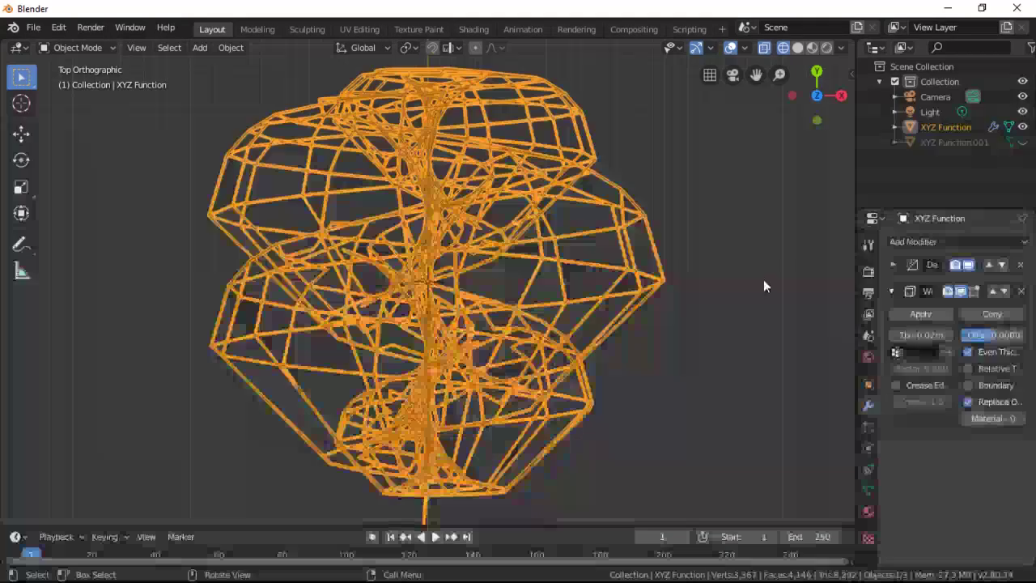
{"action": "left_click", "coordinate": [798, 47]}
{"action": "left_click_drag", "start_coordinate": [803, 101], "coordinate": [796, 81]}
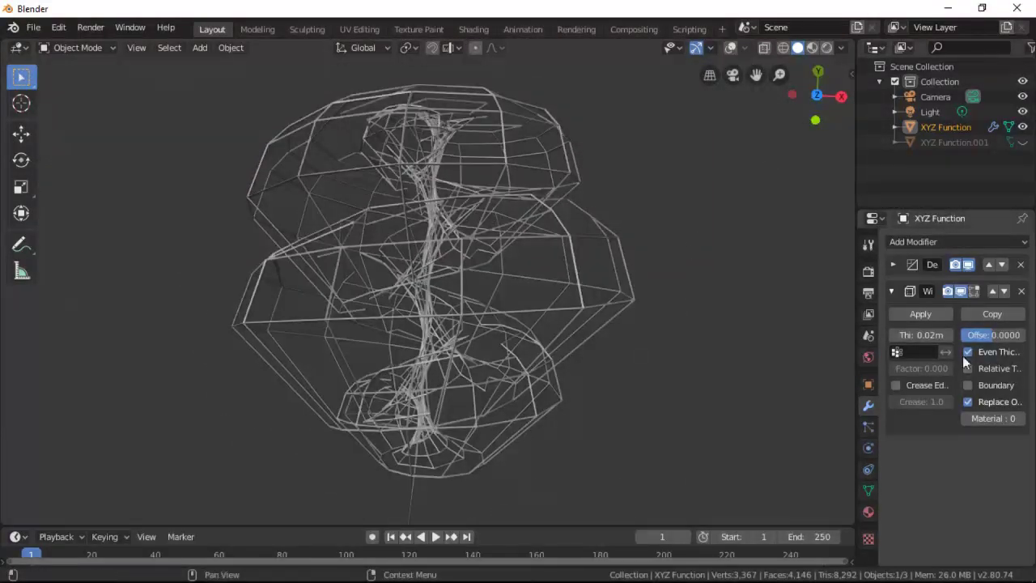
Add a Subdivision Surface modifier with 2 viewport subdivisions and shade the object smooth
{"action": "left_click", "coordinate": [954, 242]}
{"action": "left_click", "coordinate": [733, 494]}
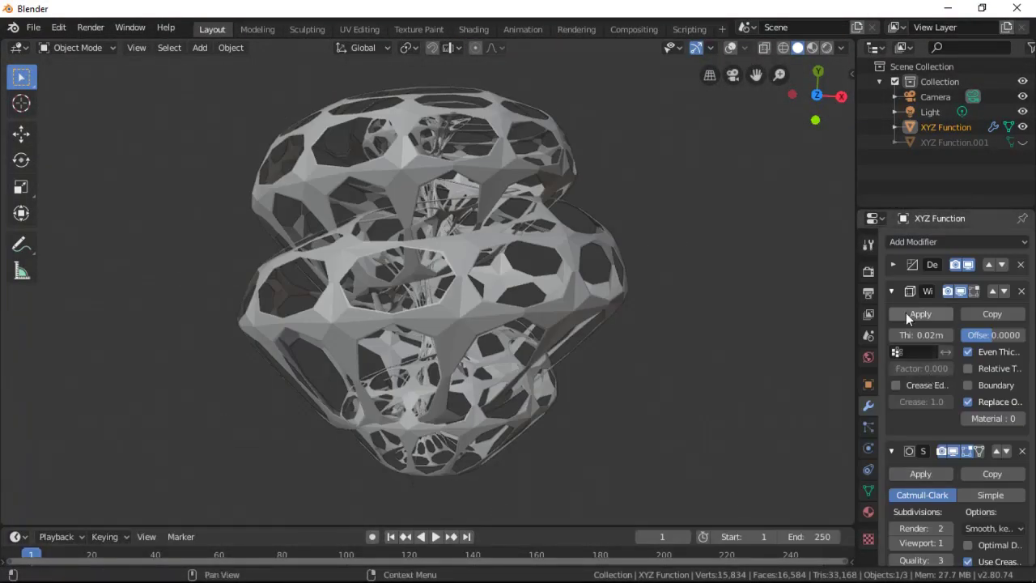
{"action": "left_click", "coordinate": [891, 291]}
{"action": "left_click", "coordinate": [948, 410]}
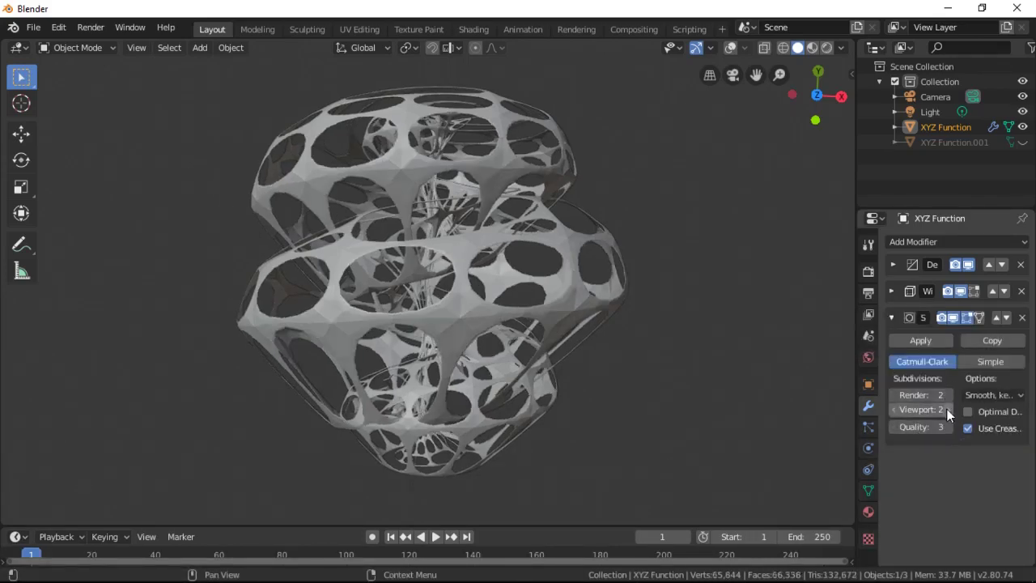
{"action": "right_click", "coordinate": [672, 310]}
Add a Solidify modifier at the end of the modifier stack
{"action": "left_click", "coordinate": [930, 241]}
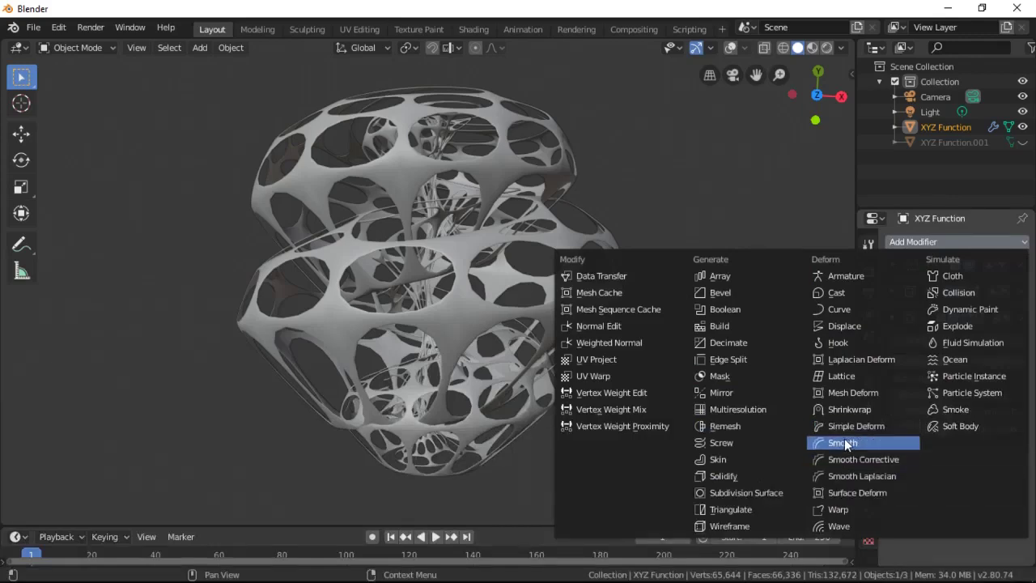
{"action": "left_click", "coordinate": [931, 241]}
{"action": "left_click", "coordinate": [740, 472]}
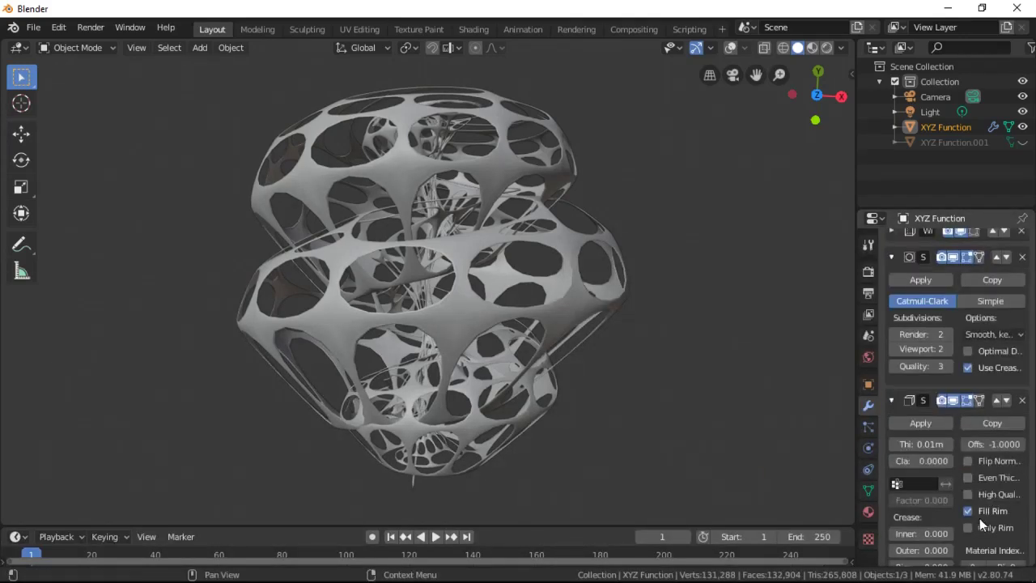
{"action": "scroll", "coordinate": [983, 367], "scroll_direction": "up", "scroll_amount": 1}
{"action": "scroll", "coordinate": [981, 400], "scroll_direction": "down", "scroll_amount": 2}
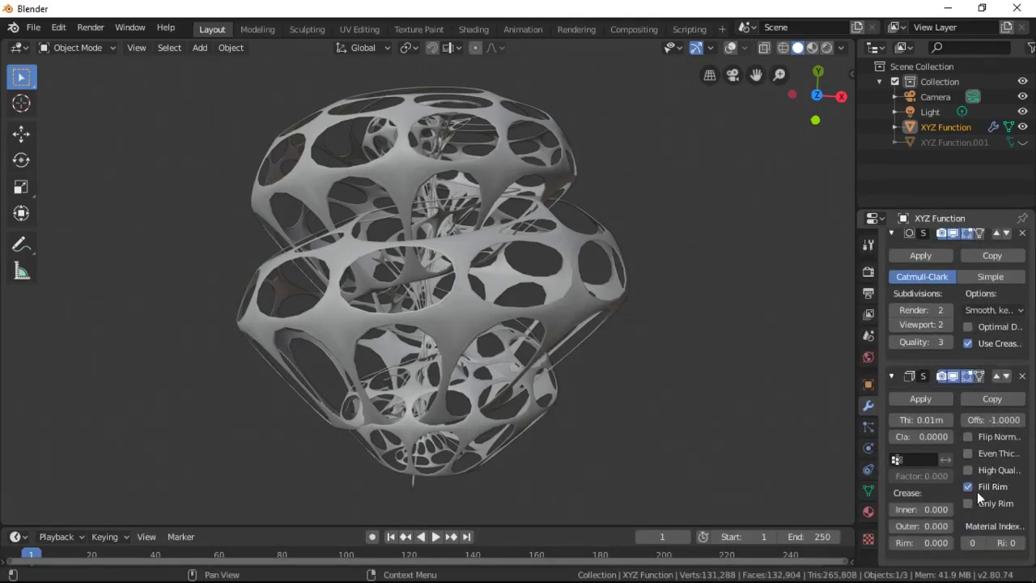
{"action": "scroll", "coordinate": [958, 450], "scroll_direction": "up", "scroll_amount": 3}
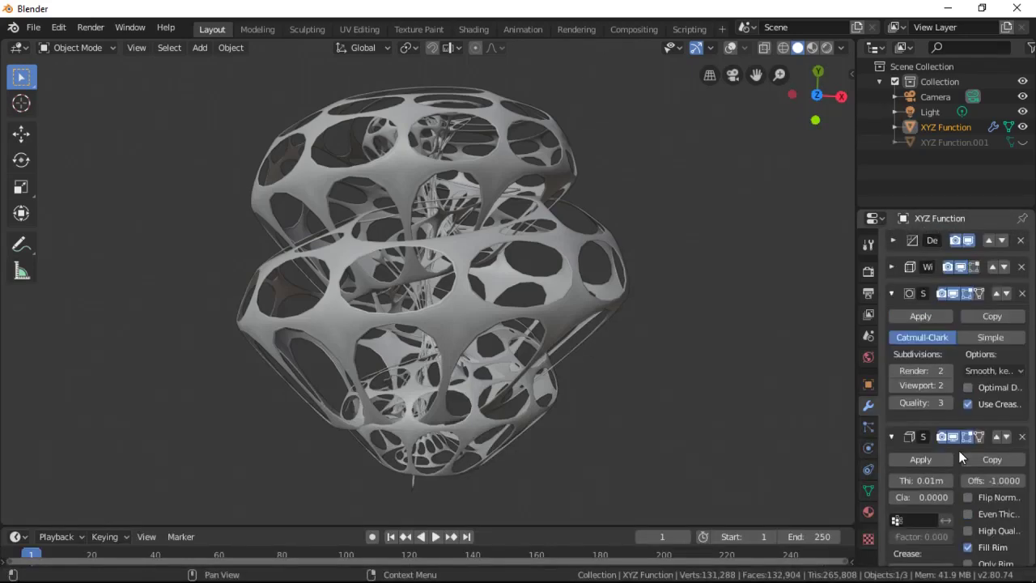
Enable the Boundary option of the Wireframe modifier and deselect the object
{"action": "left_click", "coordinate": [891, 291]}
{"action": "scroll", "coordinate": [601, 341], "scroll_direction": "down", "scroll_amount": 2}
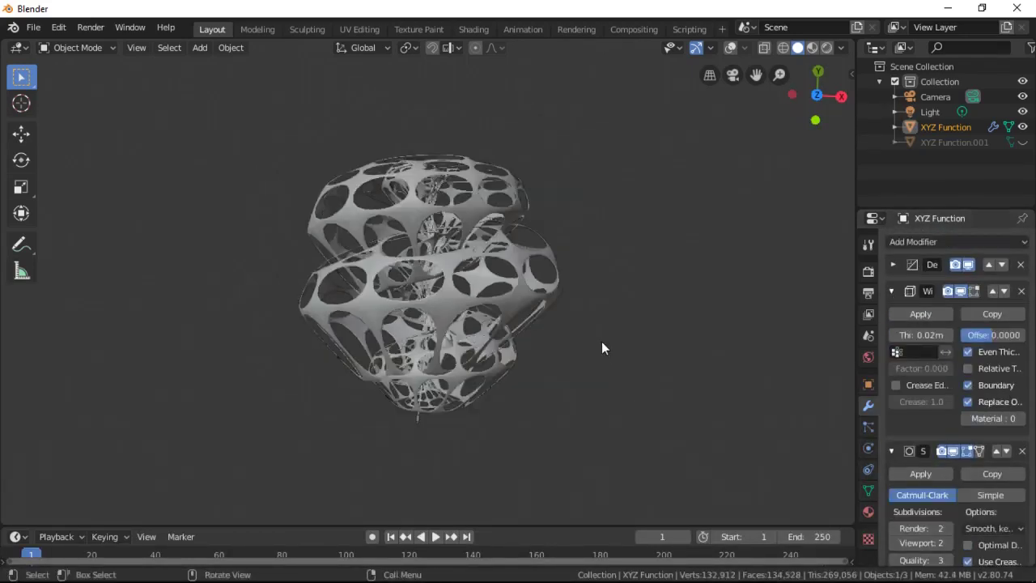
{"action": "left_click", "coordinate": [633, 348]}
{"action": "scroll", "coordinate": [632, 350], "scroll_direction": "up", "scroll_amount": 3}
{"action": "scroll", "coordinate": [813, 153], "scroll_direction": "down", "scroll_amount": 2}
Move Solidify above the Subdivision Surface modifier and set its inner and outer crease to 0.5
{"action": "left_click_drag", "start_coordinate": [813, 115], "coordinate": [813, 154]}
{"action": "scroll", "coordinate": [962, 464], "scroll_direction": "down", "scroll_amount": 5}
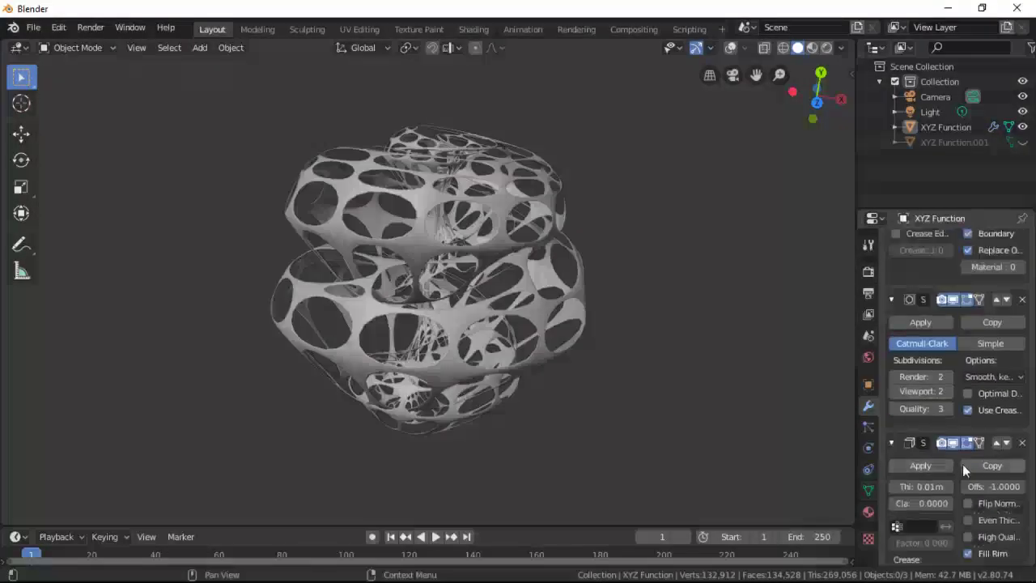
{"action": "left_click", "coordinate": [997, 413]}
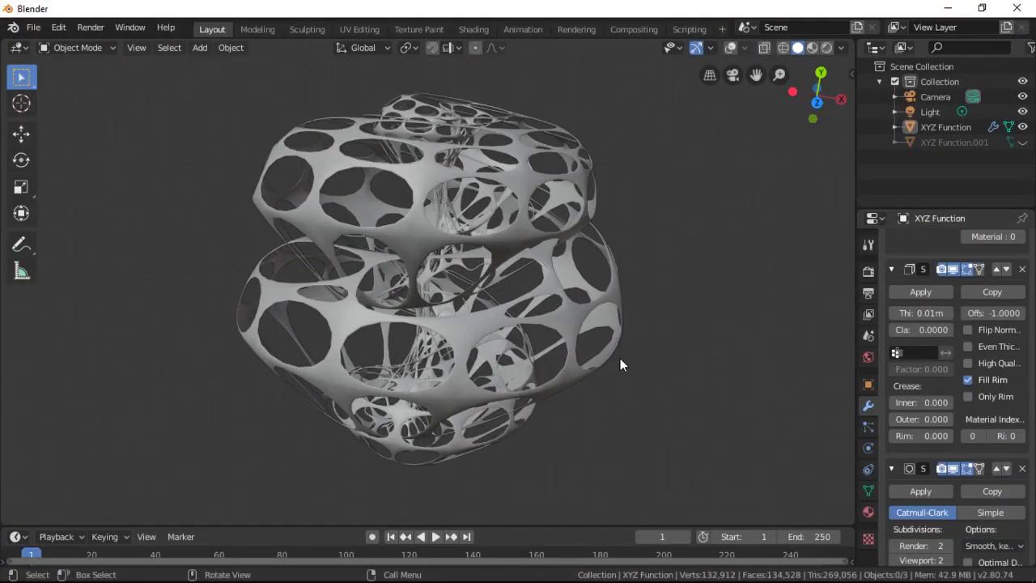
{"action": "scroll", "coordinate": [941, 457], "scroll_direction": "down", "scroll_amount": 1}
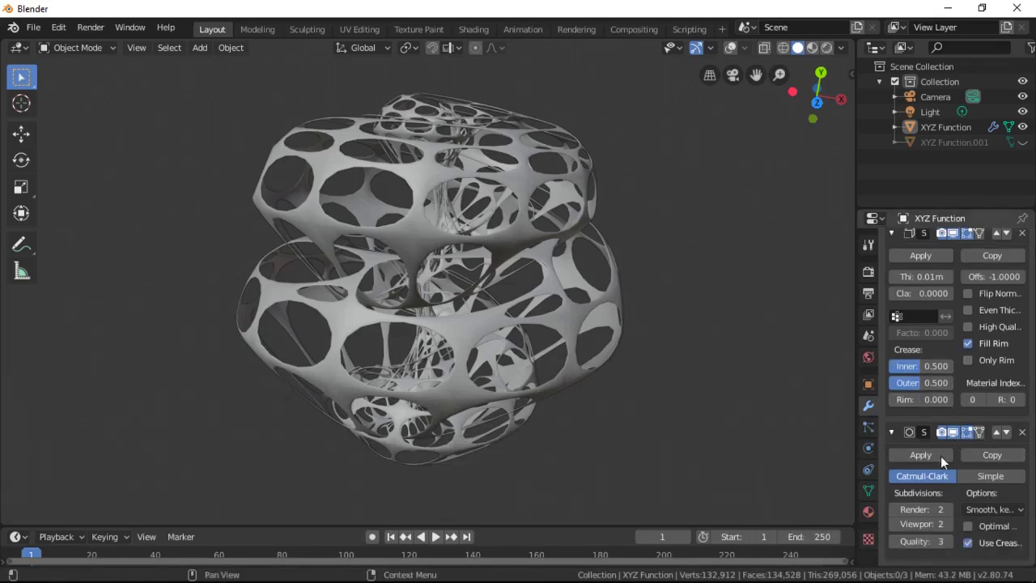
{"action": "scroll", "coordinate": [661, 309], "scroll_direction": "up", "scroll_amount": 3}
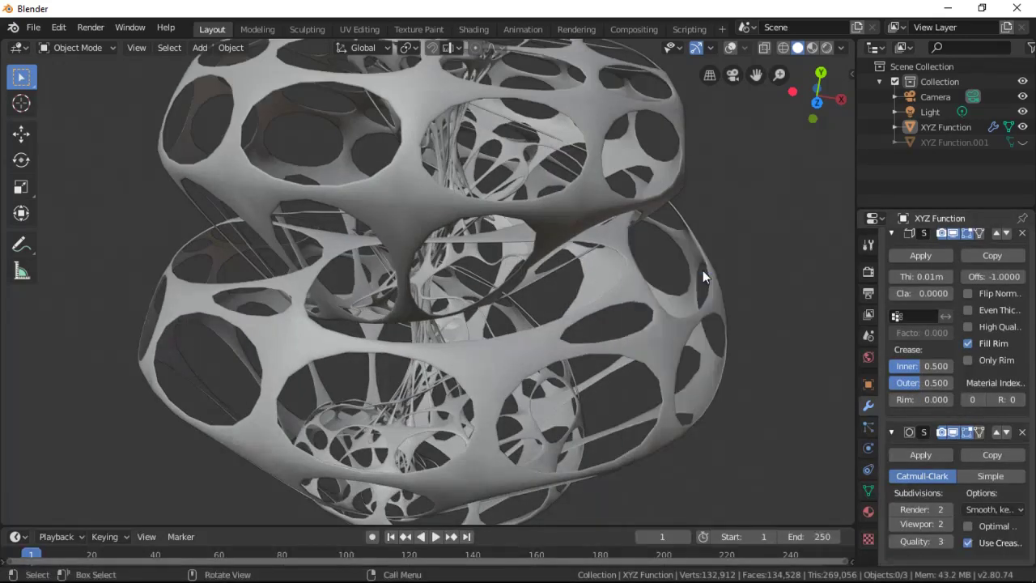
Try a Smooth Corrective modifier at the end of the stack and remove it
{"action": "scroll", "coordinate": [897, 288], "scroll_direction": "up", "scroll_amount": 2}
{"action": "left_click_drag", "start_coordinate": [892, 317], "coordinate": [893, 341]}
{"action": "left_click", "coordinate": [957, 241]}
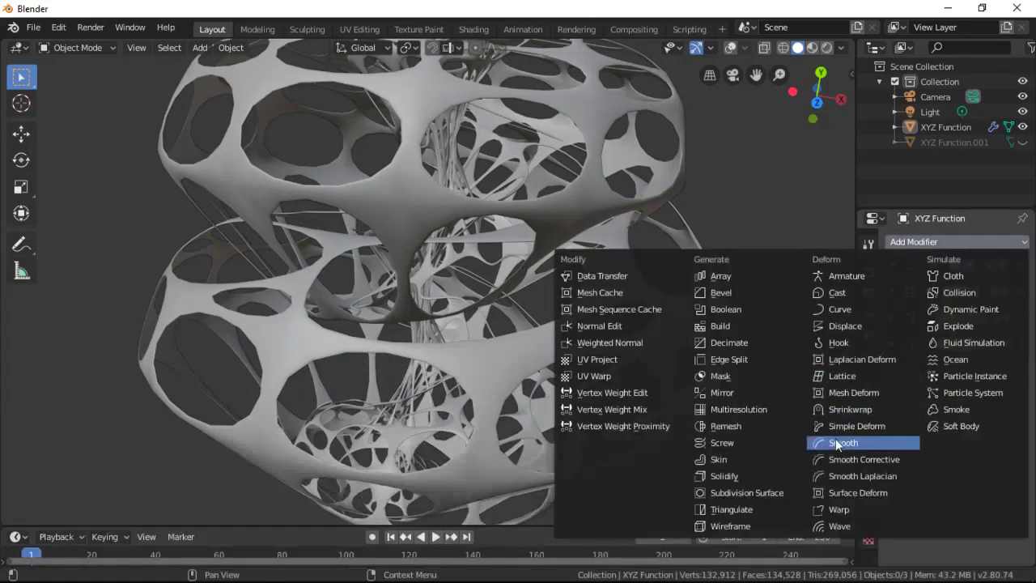
{"action": "left_click", "coordinate": [833, 458]}
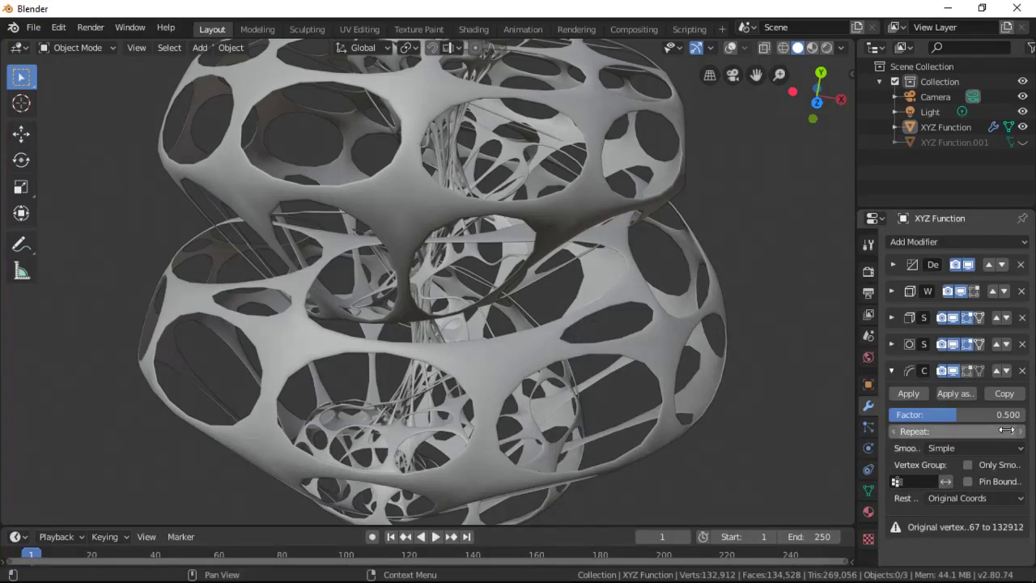
{"action": "left_click", "coordinate": [1021, 369]}
Try a Smooth modifier with 5 repeats, both above and below the Subdivision Surface modifier
{"action": "left_click", "coordinate": [957, 242]}
{"action": "left_click", "coordinate": [842, 441]}
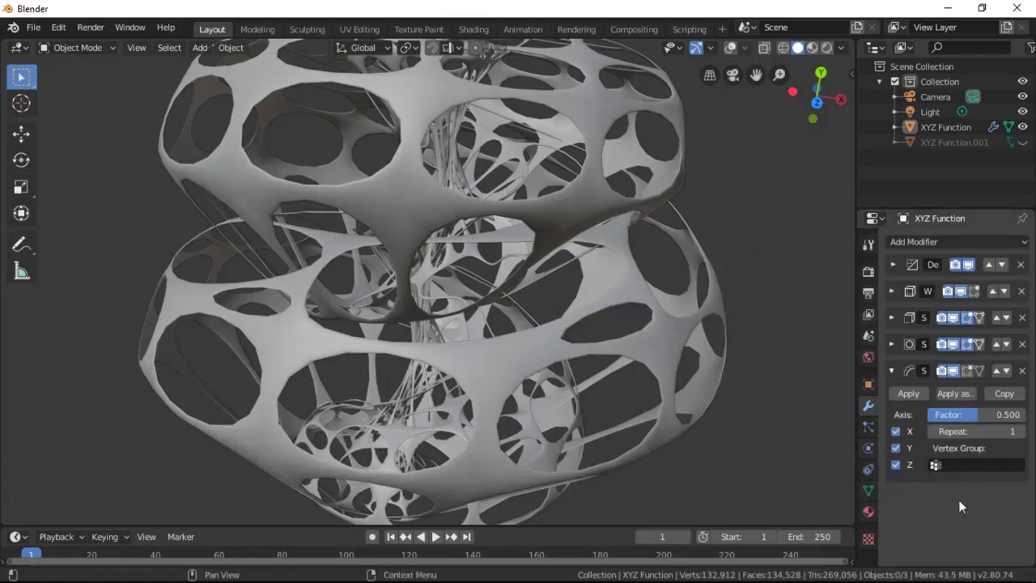
{"action": "left_click", "coordinate": [1022, 433]}
{"action": "left_click", "coordinate": [1022, 432]}
{"action": "left_click", "coordinate": [1022, 432]}
{"action": "left_click", "coordinate": [1022, 432]}
{"action": "left_click", "coordinate": [996, 371]}
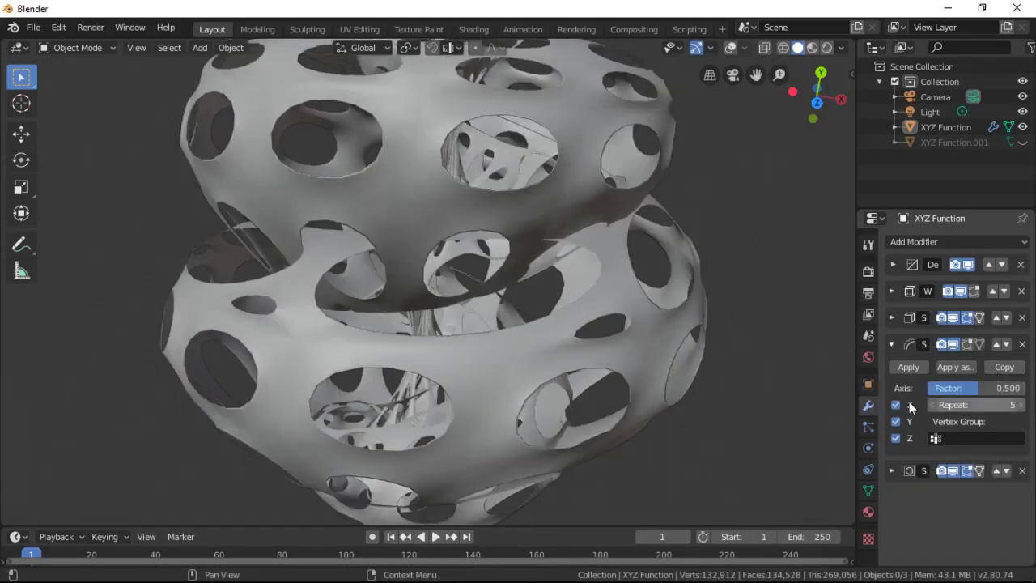
{"action": "left_click", "coordinate": [1006, 345]}
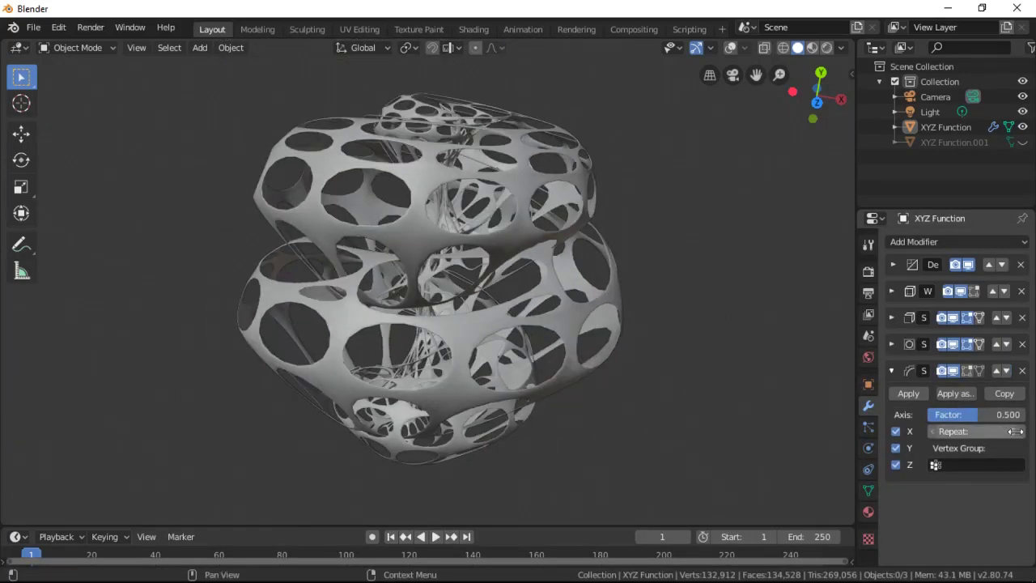
Try the Smooth modifier with 6 repeats and a factor of 0.2, and remove the modifier
{"action": "left_click", "coordinate": [1021, 432]}
{"action": "mouse_move", "coordinate": [988, 414]}
{"action": "left_mouse_down"}
{"action": "mouse_move", "coordinate": [931, 415]}
{"action": "mouse_move", "coordinate": [976, 414]}
{"action": "left_mouse_up"}
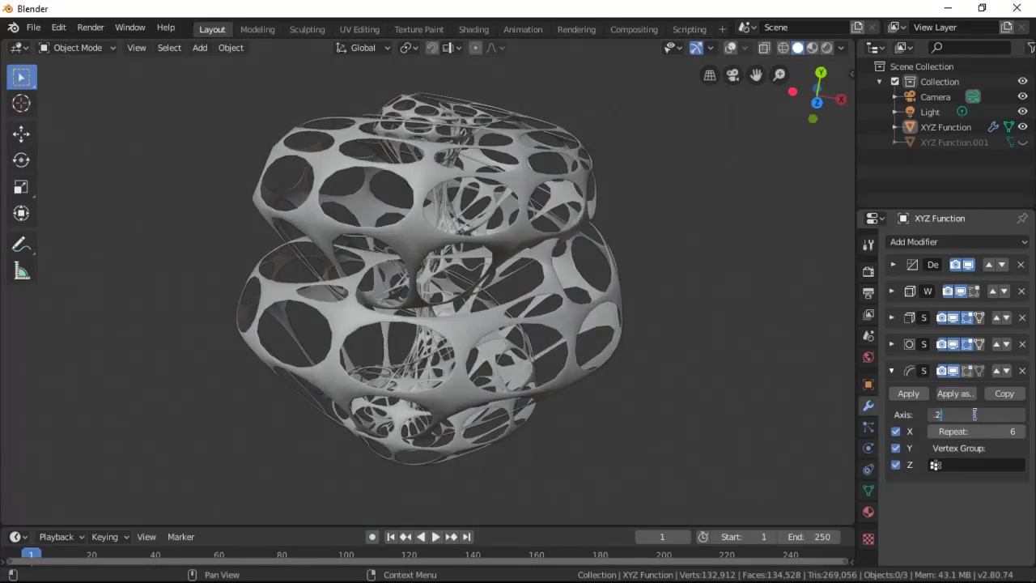
{"action": "key", "text": "Return"}
{"action": "left_click", "coordinate": [1021, 369]}
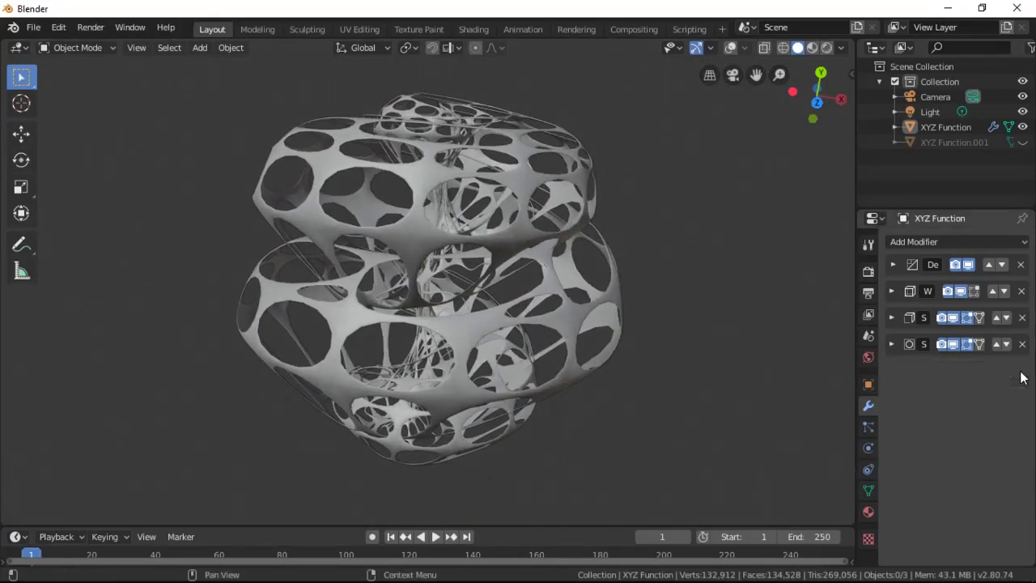
Set the Solidify modifier's thickness to 0.04 m
{"action": "left_click_drag", "start_coordinate": [891, 344], "coordinate": [894, 318]}
{"action": "left_click", "coordinate": [949, 358]}
{"action": "left_click", "coordinate": [945, 364]}
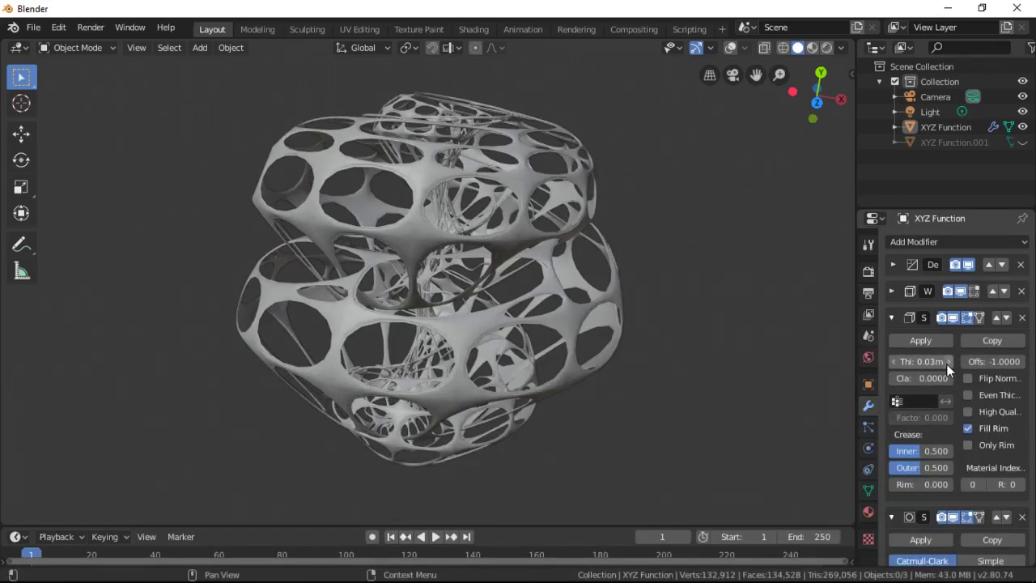
{"action": "left_click", "coordinate": [946, 363]}
{"action": "scroll", "coordinate": [575, 338], "scroll_direction": "up", "scroll_amount": 2}
{"action": "scroll", "coordinate": [576, 344], "scroll_direction": "down", "scroll_amount": 2}
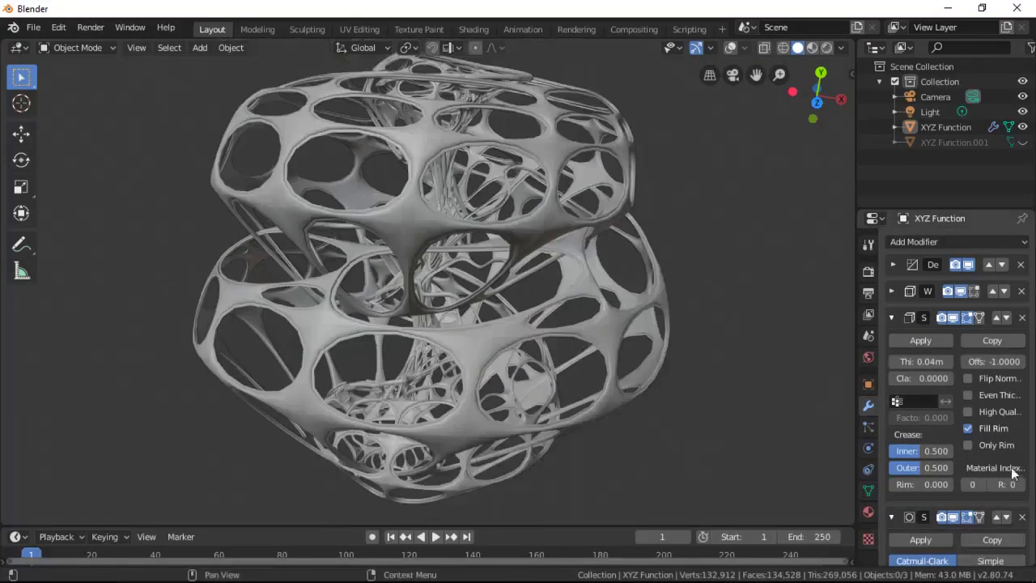
Move the Subdivision Surface modifier above Solidify and expand the Wireframe modifier's settings
{"action": "left_click", "coordinate": [891, 317]}
{"action": "left_click", "coordinate": [996, 345]}
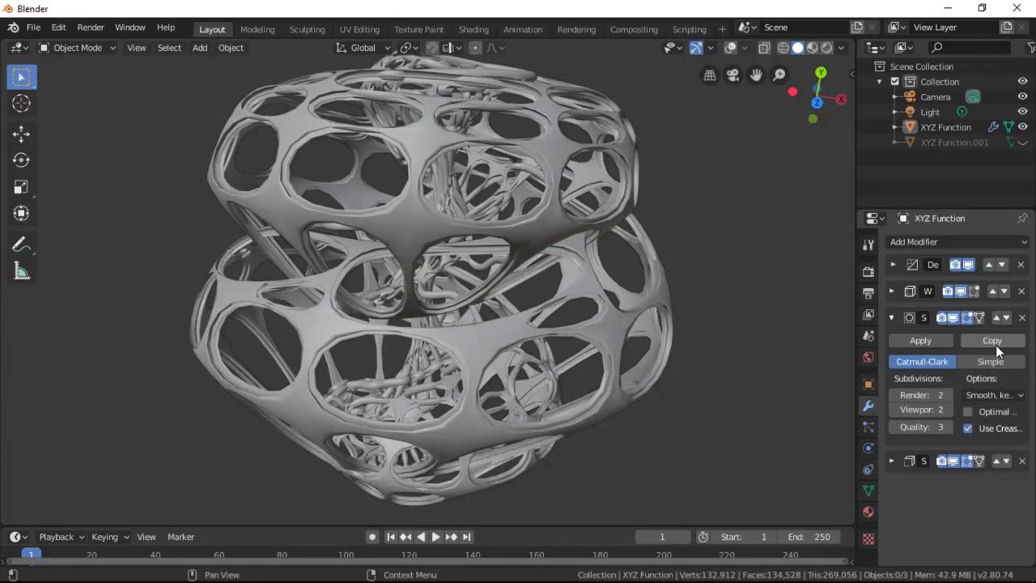
{"action": "left_click", "coordinate": [894, 291]}
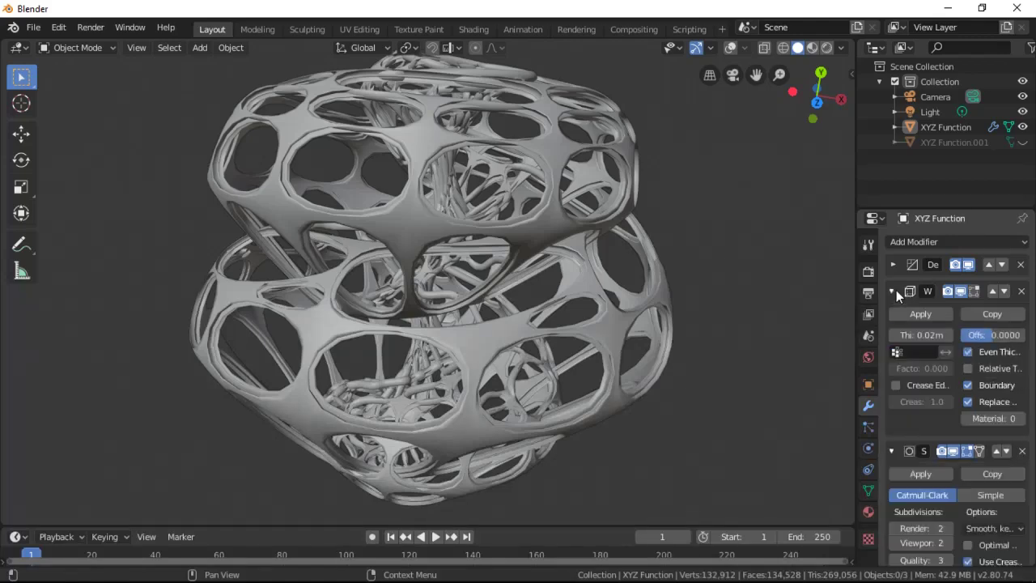
View the lattice mesh in wireframe and move the Solidify modifier above the Subdivision Surface modifier
{"action": "left_click", "coordinate": [894, 289]}
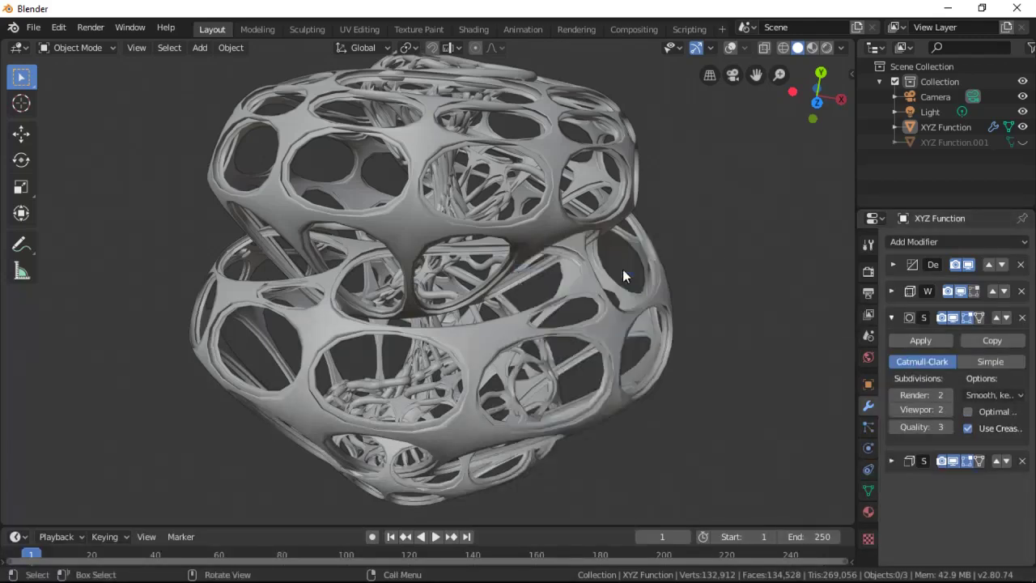
{"action": "left_click", "coordinate": [783, 47]}
{"action": "scroll", "coordinate": [706, 293], "scroll_direction": "up", "scroll_amount": 5}
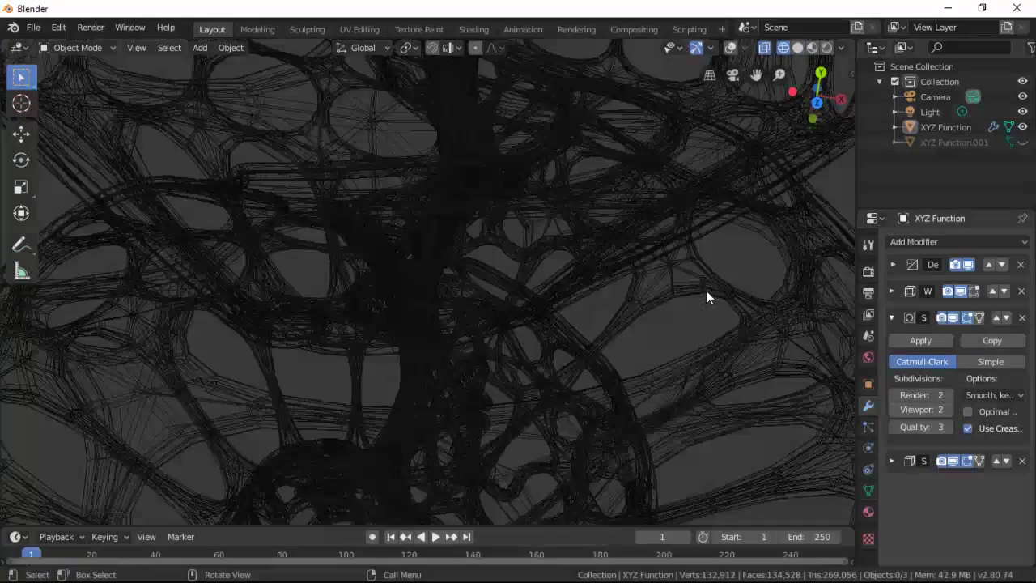
{"action": "scroll", "coordinate": [706, 296], "scroll_direction": "down", "scroll_amount": 3}
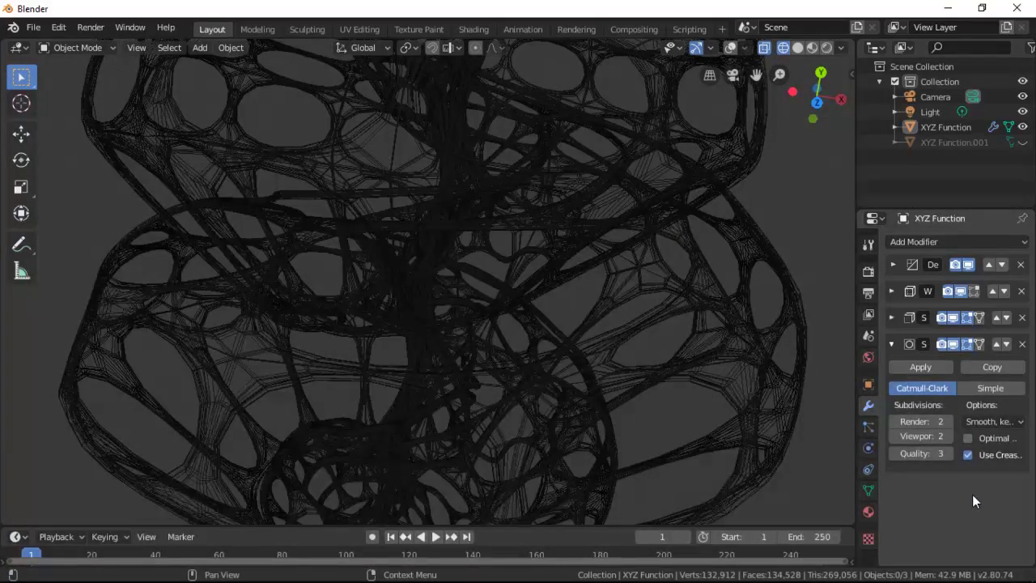
{"action": "left_click_drag", "start_coordinate": [854, 355], "coordinate": [785, 356]}
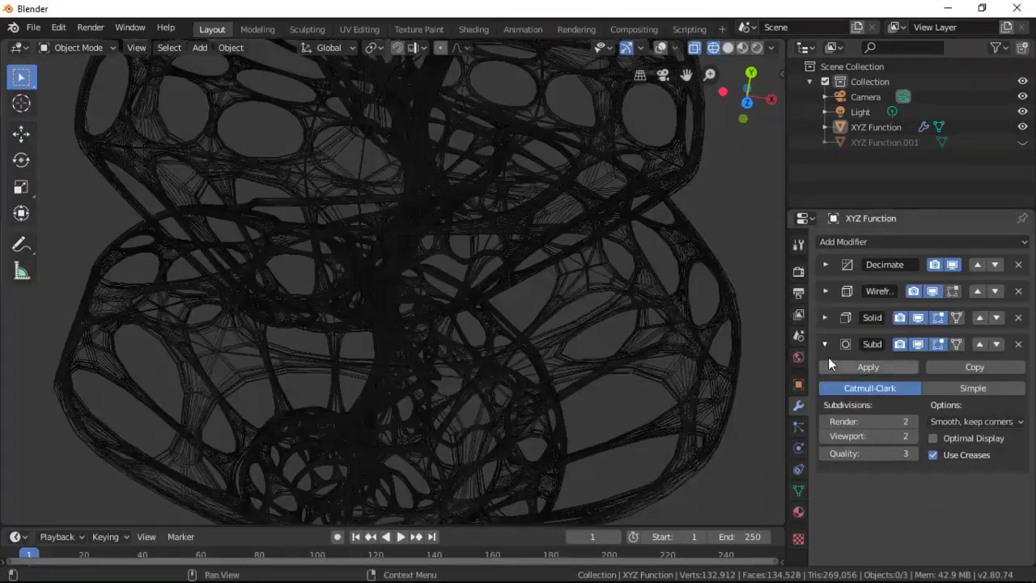
Add a second Subdivision Surface modifier at the end of the lattice's stack and return the viewport to solid shading
{"action": "left_click", "coordinate": [823, 344]}
{"action": "left_click", "coordinate": [880, 239]}
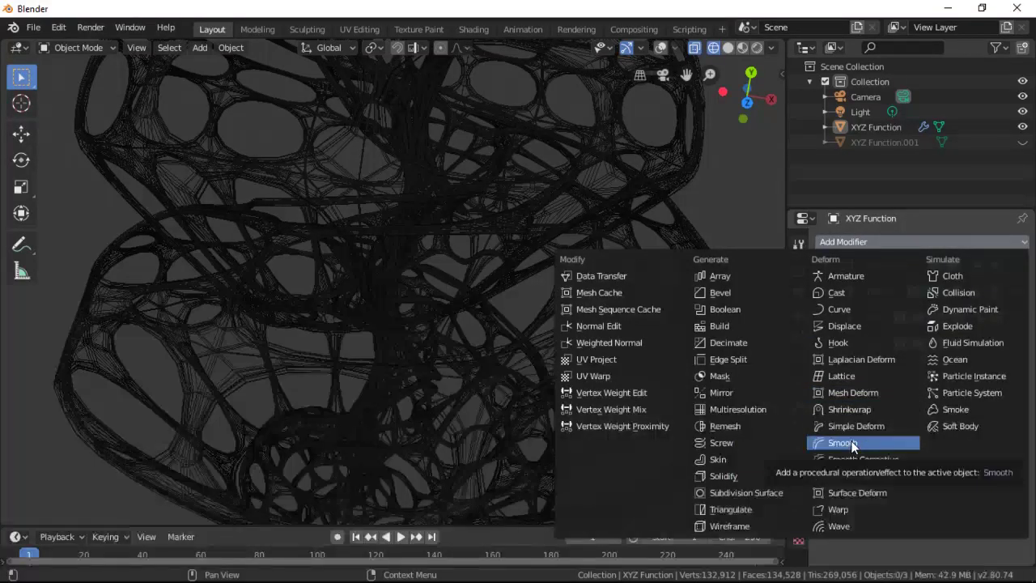
{"action": "left_click", "coordinate": [752, 492]}
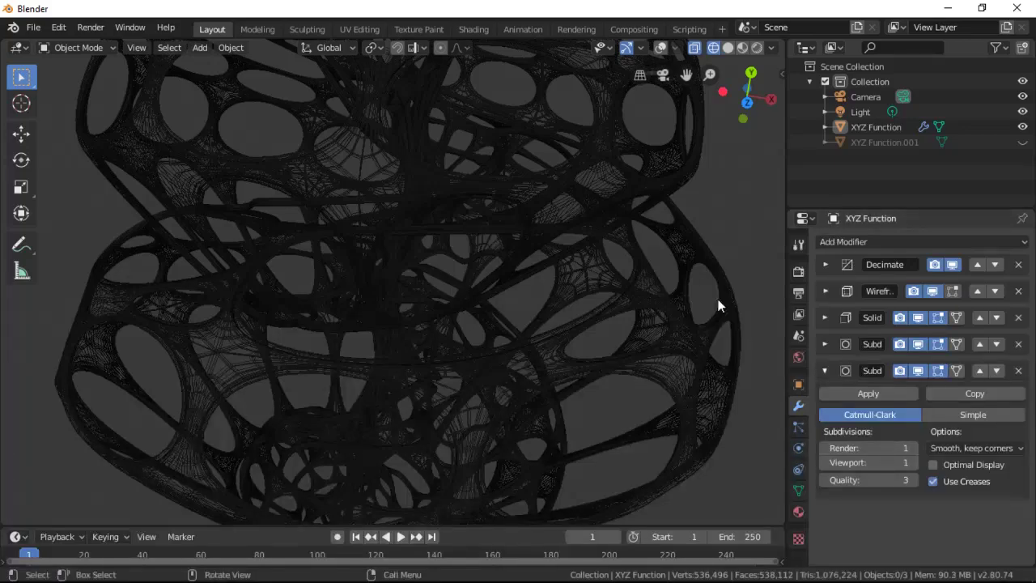
{"action": "scroll", "coordinate": [718, 305], "scroll_direction": "down", "scroll_amount": 2}
{"action": "left_click", "coordinate": [728, 49]}
{"action": "scroll", "coordinate": [598, 230], "scroll_direction": "down", "scroll_amount": 1}
{"action": "left_click_drag", "start_coordinate": [748, 88], "coordinate": [678, 230]}
{"action": "scroll", "coordinate": [649, 279], "scroll_direction": "up", "scroll_amount": 2}
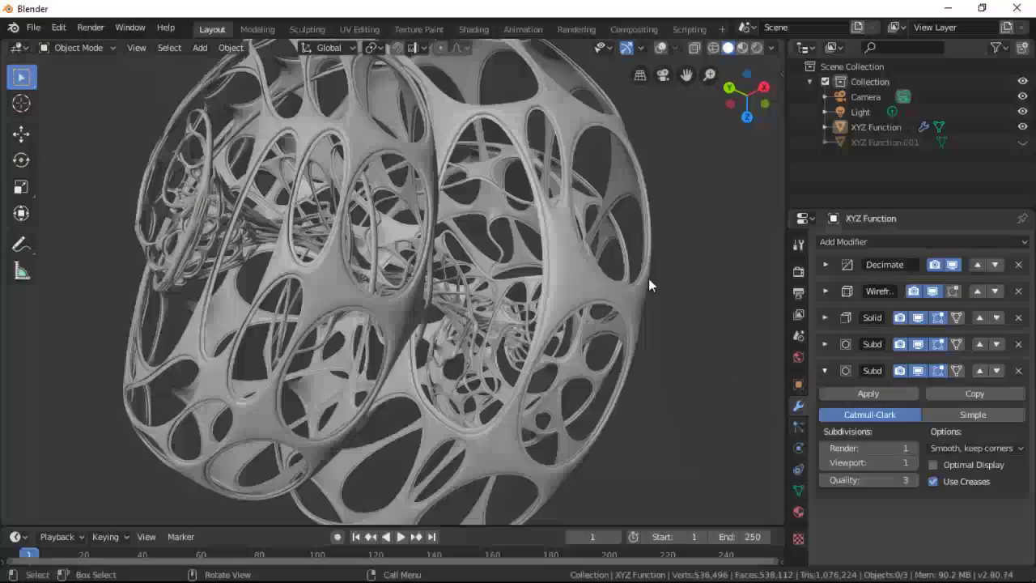
{"action": "left_click", "coordinate": [825, 371]}
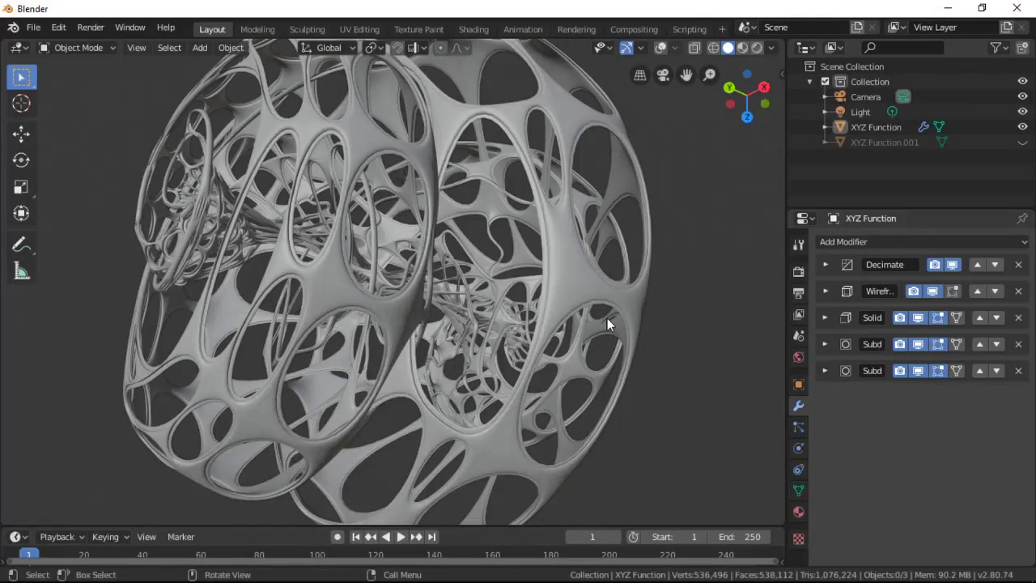
{"action": "scroll", "coordinate": [608, 321], "scroll_direction": "down", "scroll_amount": 2}
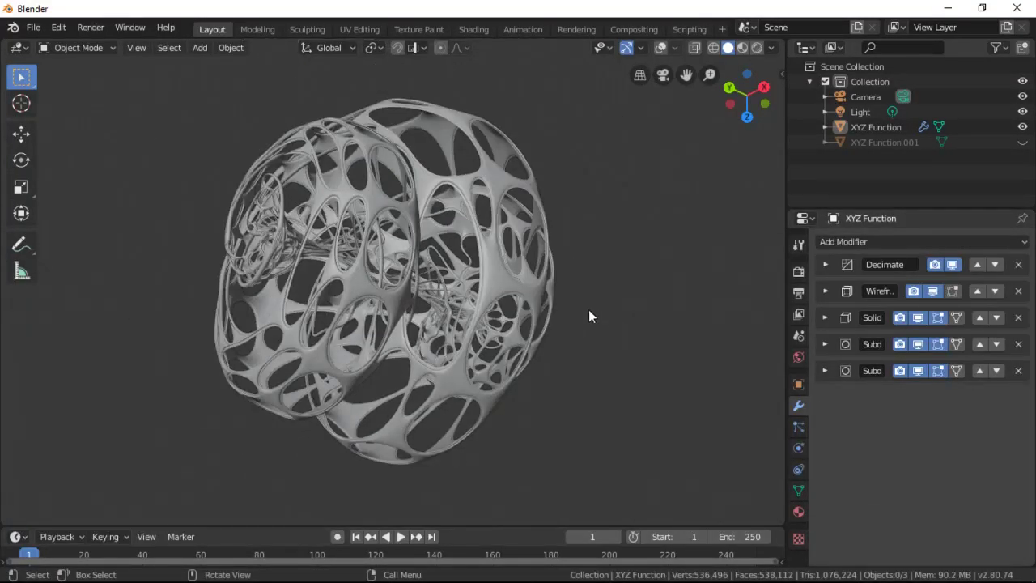
Unhide XYZ Function.001 and scale it to about 0.93 so it sits inside the lattice
{"action": "left_click", "coordinate": [1022, 141]}
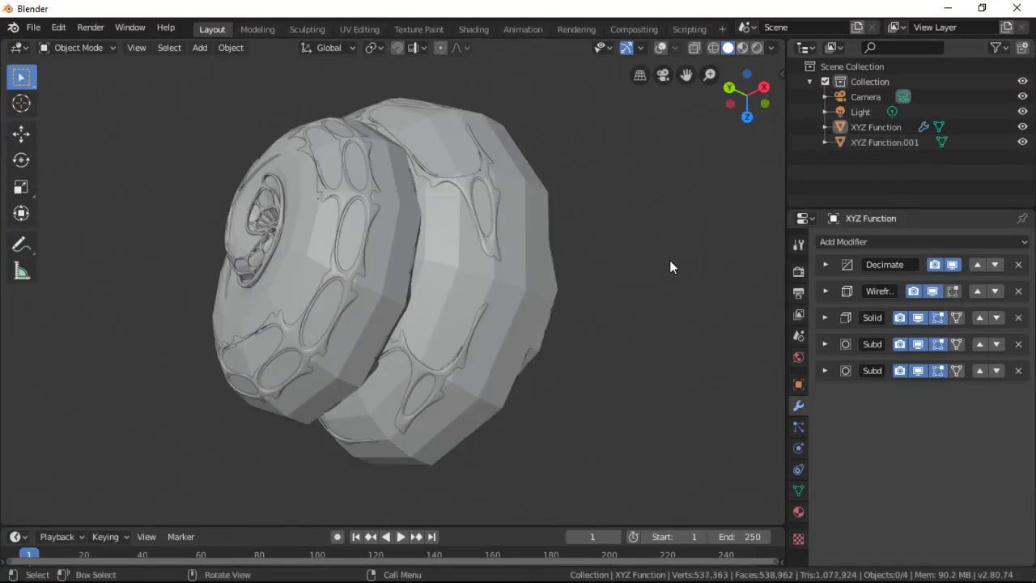
{"action": "right_click", "coordinate": [657, 264]}
{"action": "left_click", "coordinate": [883, 142]}
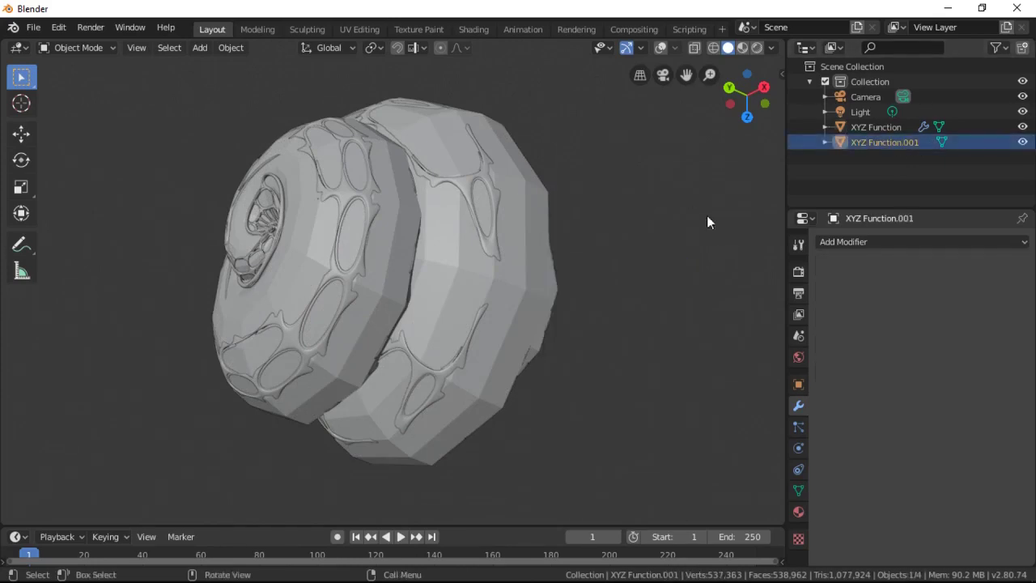
{"action": "left_click", "coordinate": [660, 48]}
{"action": "key", "text": "s"}
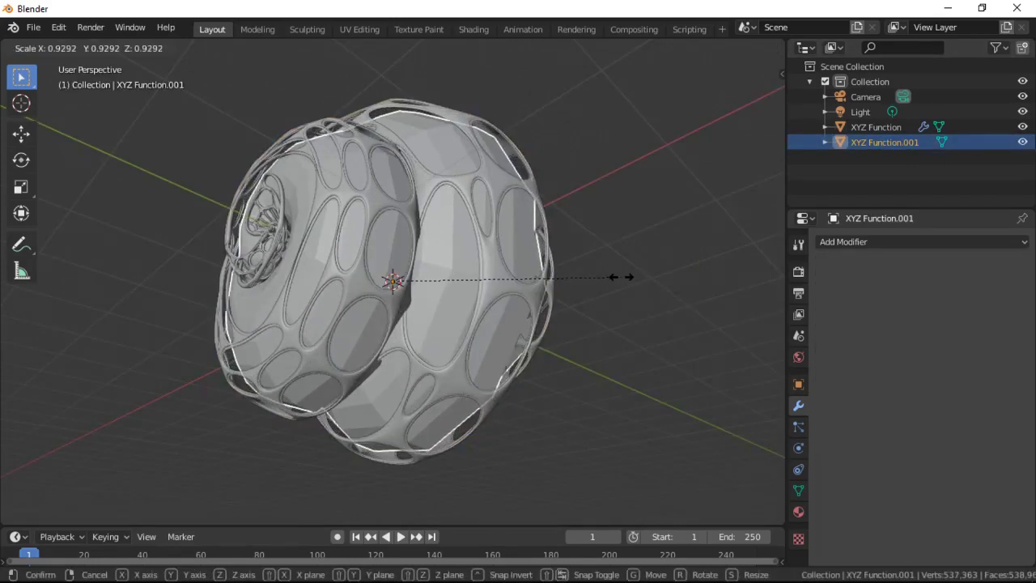
{"action": "left_click", "coordinate": [621, 277]}
{"action": "right_click", "coordinate": [619, 276]}
{"action": "left_click", "coordinate": [620, 274]}
Hide the XYZ Function lattice and display XYZ Function.001 in wireframe
{"action": "left_click", "coordinate": [881, 127]}
{"action": "key", "text": "h"}
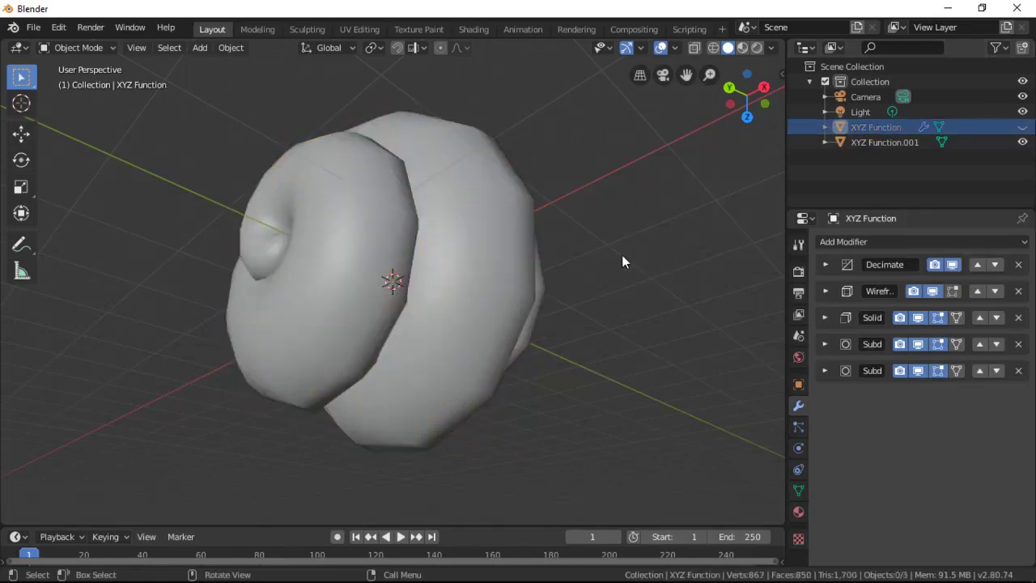
{"action": "left_click", "coordinate": [523, 281]}
{"action": "left_click", "coordinate": [713, 47]}
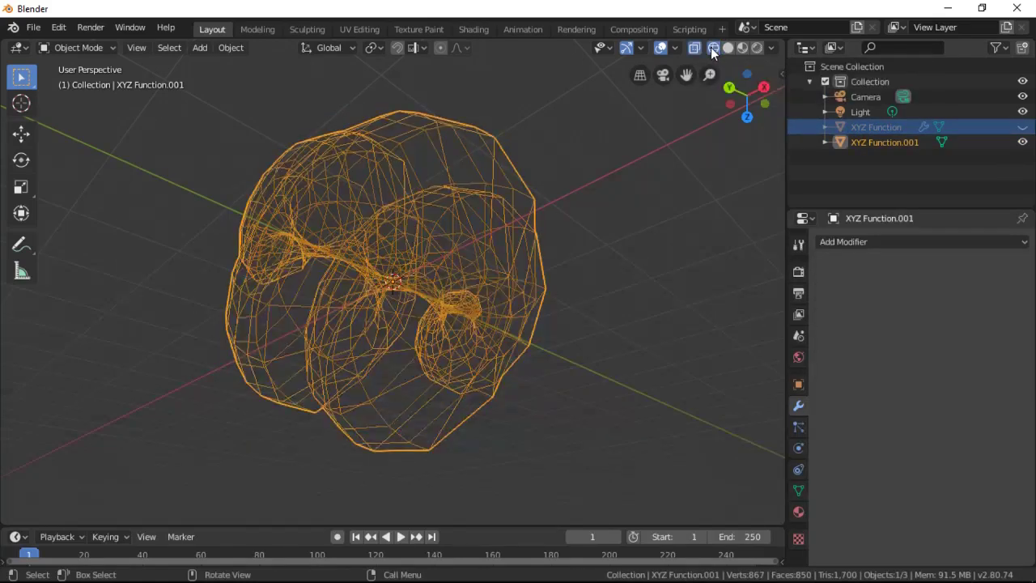
Give XYZ Function.001 a Subdivision Surface modifier with viewport level 2 and shade it smooth in solid display
{"action": "left_click", "coordinate": [846, 241]}
{"action": "left_click", "coordinate": [728, 474]}
{"action": "right_click", "coordinate": [610, 226]}
{"action": "right_click", "coordinate": [568, 194]}
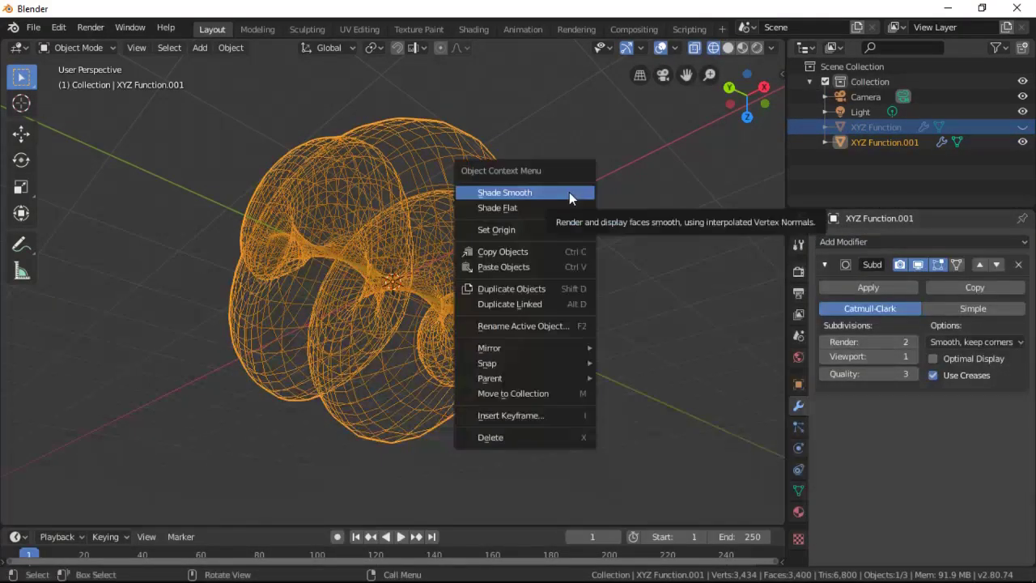
{"action": "left_click", "coordinate": [569, 193]}
{"action": "left_click", "coordinate": [729, 47]}
{"action": "left_click", "coordinate": [914, 356]}
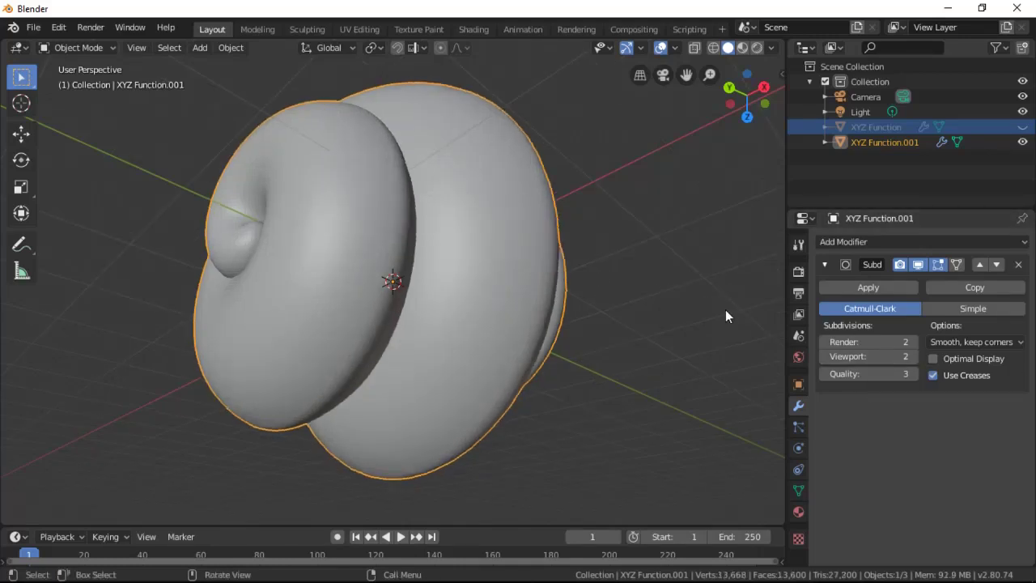
Add a plane at the centre and scale it up to about 4.6 times its size
{"action": "left_click_drag", "start_coordinate": [746, 95], "coordinate": [652, 148]}
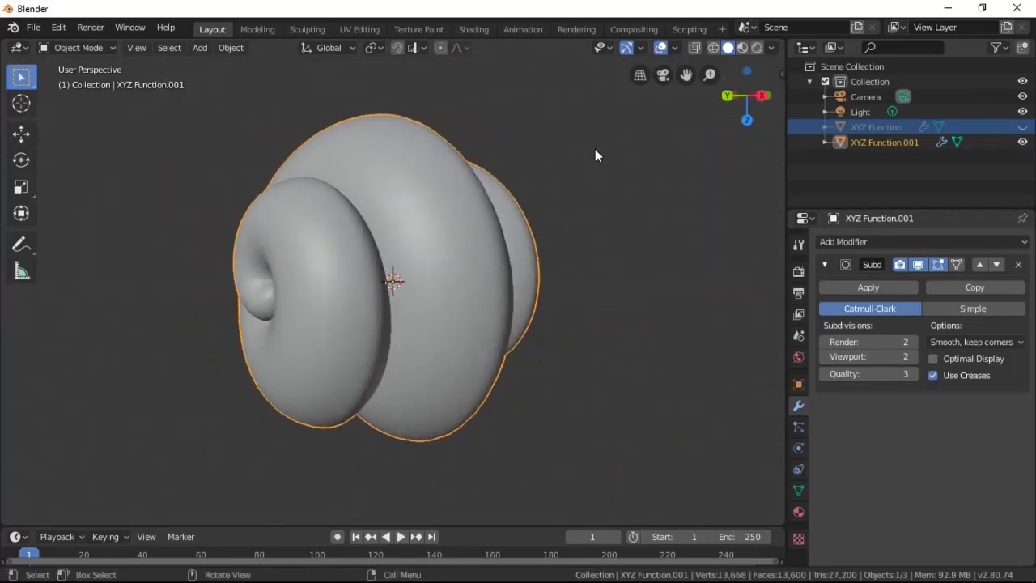
{"action": "scroll", "coordinate": [592, 301], "scroll_direction": "down", "scroll_amount": 3}
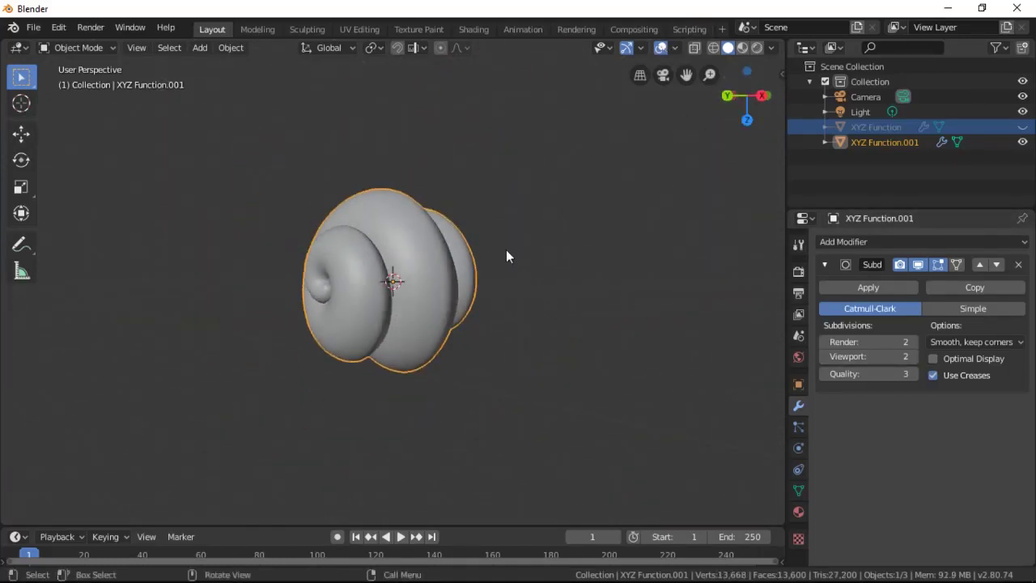
{"action": "key", "text": "shift+a"}
{"action": "mouse_move", "coordinate": [458, 292]}
{"action": "left_click", "coordinate": [553, 290]}
{"action": "key", "text": "s"}
{"action": "left_click", "coordinate": [705, 380]}
Lower the plane to about Z -1.74 m as a floor, and show the lattice instead of XYZ Function.001
{"action": "key", "text": "KP_1"}
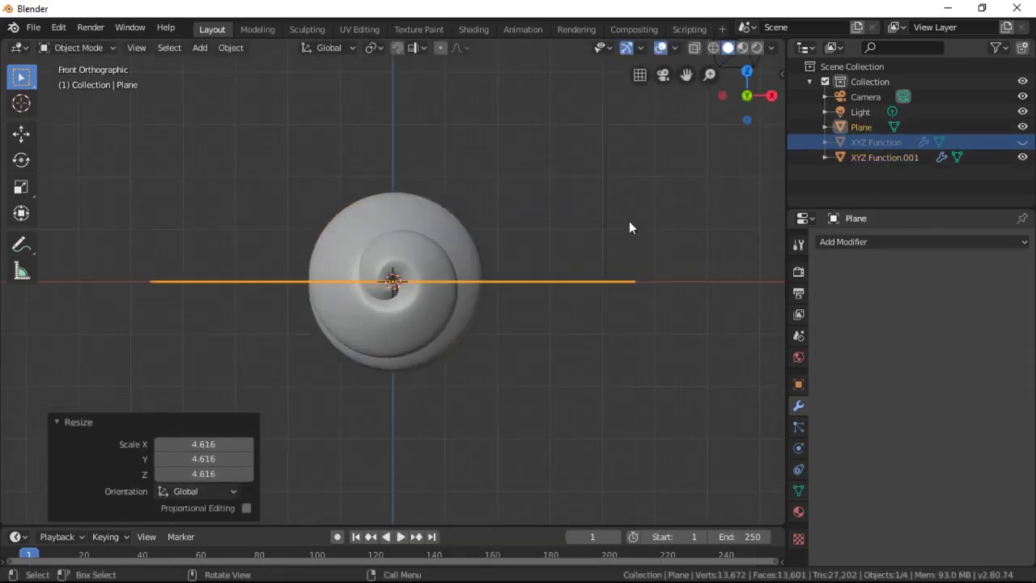
{"action": "key", "text": "g"}
{"action": "key", "text": "z"}
{"action": "left_click", "coordinate": [566, 339]}
{"action": "left_click_drag", "start_coordinate": [710, 96], "coordinate": [704, 121]}
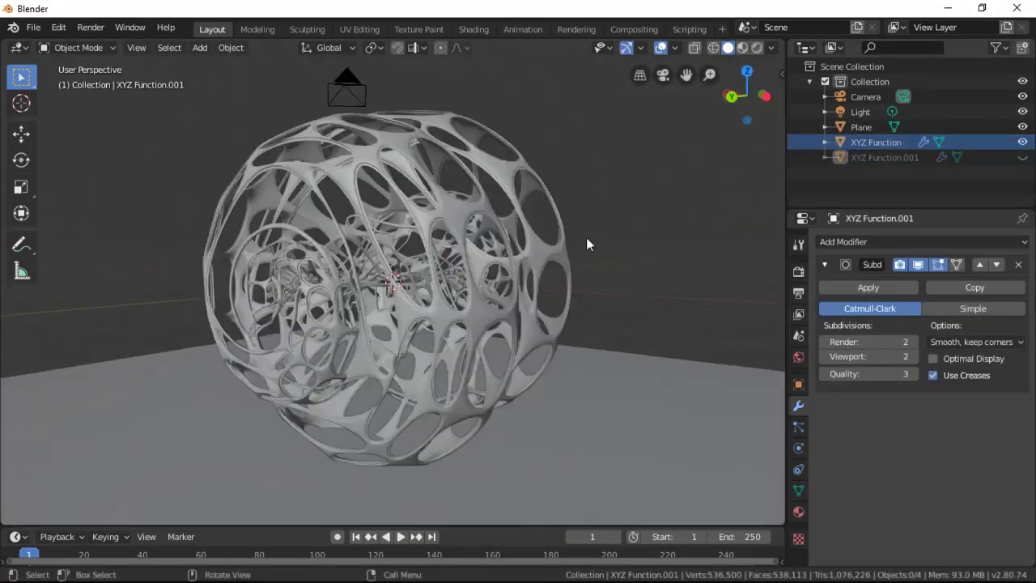
Rotate the plane about 35° around Z and stretch it about 2.2 times along its local X axis
{"action": "left_click", "coordinate": [639, 453]}
{"action": "key", "text": "r"}
{"action": "key", "text": "z"}
{"action": "left_click", "coordinate": [669, 332]}
{"action": "key", "text": "s"}
{"action": "key", "text": "x"}
{"action": "key", "text": "x"}
{"action": "left_click", "coordinate": [37, 425]}
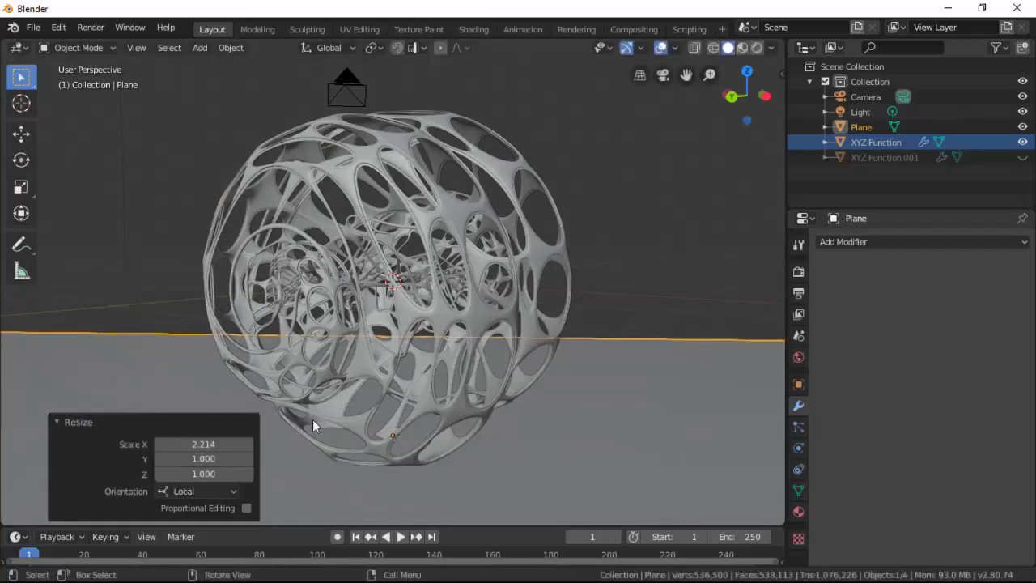
Slide the plane along its local Y axis to about X 1.09 m, Y -1.55 m
{"action": "scroll", "coordinate": [485, 425], "scroll_direction": "down", "scroll_amount": 1}
{"action": "key", "text": "g"}
{"action": "key", "text": "y"}
{"action": "key", "text": "y"}
{"action": "left_click", "coordinate": [528, 389]}
Switch to the camera view, lock the camera to the view and frame the whole lattice
{"action": "key", "text": "KP_0"}
{"action": "scroll", "coordinate": [619, 319], "scroll_direction": "up", "scroll_amount": 1}
{"action": "key", "text": "n"}
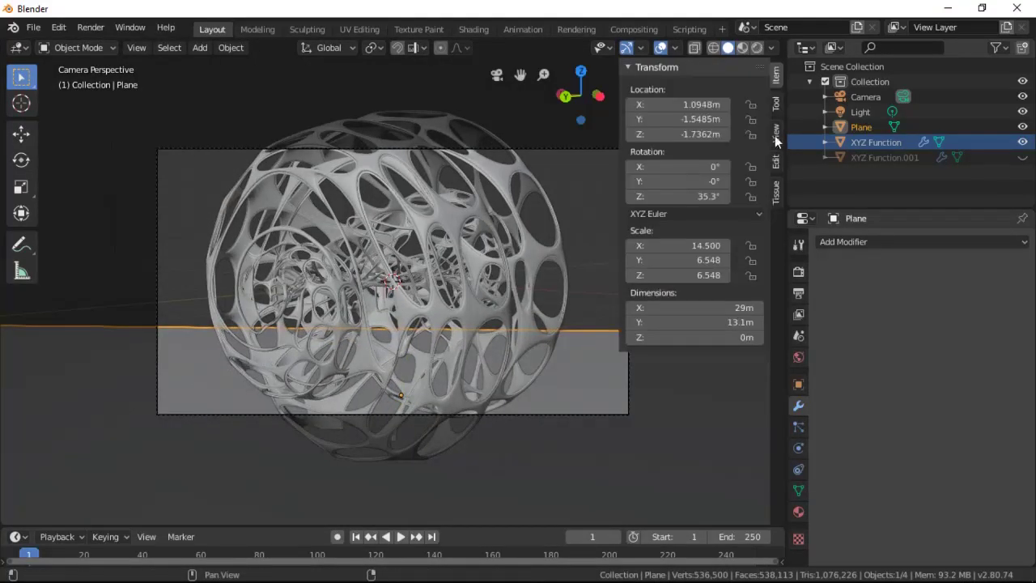
{"action": "left_click", "coordinate": [776, 137]}
{"action": "key", "text": "n"}
{"action": "scroll", "coordinate": [544, 281], "scroll_direction": "down", "scroll_amount": 2}
Extrude the plane's back edge straight up along Z to form a backdrop wall
{"action": "key", "text": "Tab"}
{"action": "key", "text": "2"}
{"action": "left_click", "coordinate": [544, 321]}
{"action": "key", "text": "e"}
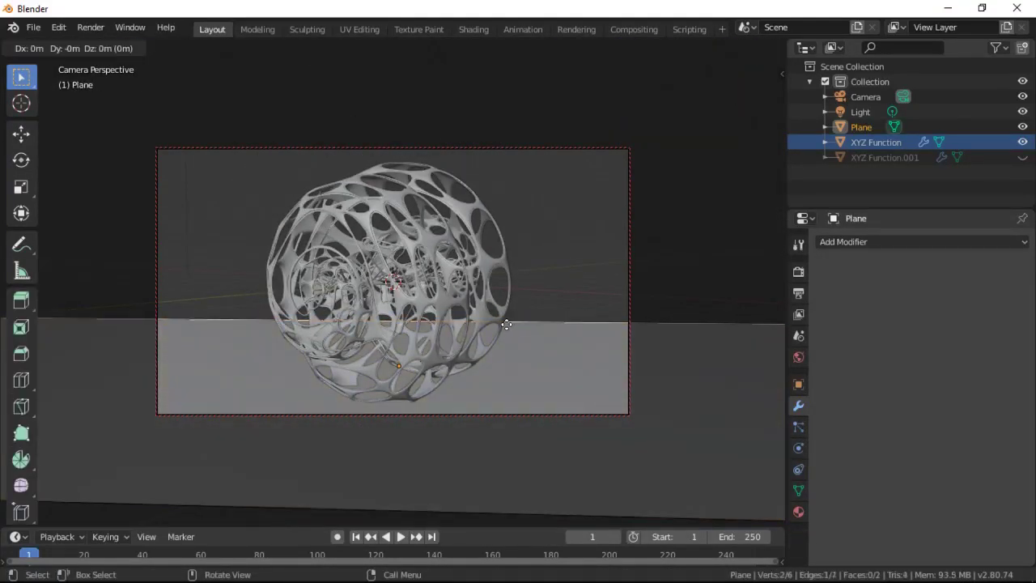
{"action": "key", "text": "z"}
{"action": "left_click", "coordinate": [532, 494]}
Bevel the edge between floor and wall with many segments to make a curved backdrop
{"action": "left_click", "coordinate": [551, 325]}
{"action": "key", "text": "ctrl+b"}
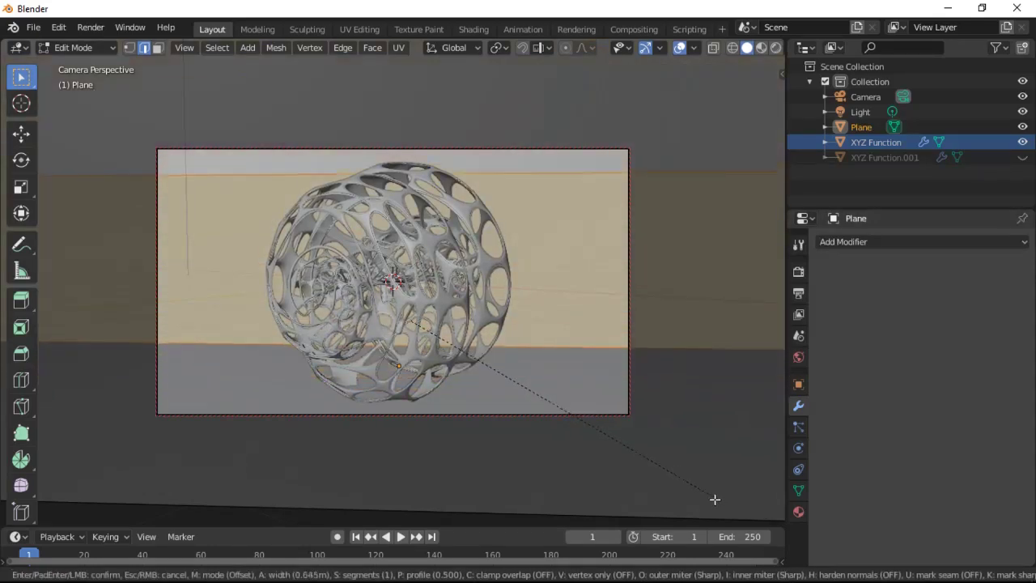
{"action": "scroll", "coordinate": [647, 477], "scroll_direction": "up", "scroll_amount": 20}
{"action": "left_click", "coordinate": [712, 157]}
{"action": "key", "text": "KP_0"}
{"action": "middle_click_drag", "start_coordinate": [665, 324], "coordinate": [590, 245]}
{"action": "key", "text": "Tab"}
Reframe the camera on the shape from a new, slightly higher angle, and hide the XYZ Function lattice
{"action": "scroll", "coordinate": [592, 242], "scroll_direction": "up", "scroll_amount": 6}
{"action": "scroll", "coordinate": [570, 289], "scroll_direction": "up", "scroll_amount": 5}
{"action": "scroll", "coordinate": [573, 291], "scroll_direction": "down", "scroll_amount": 4}
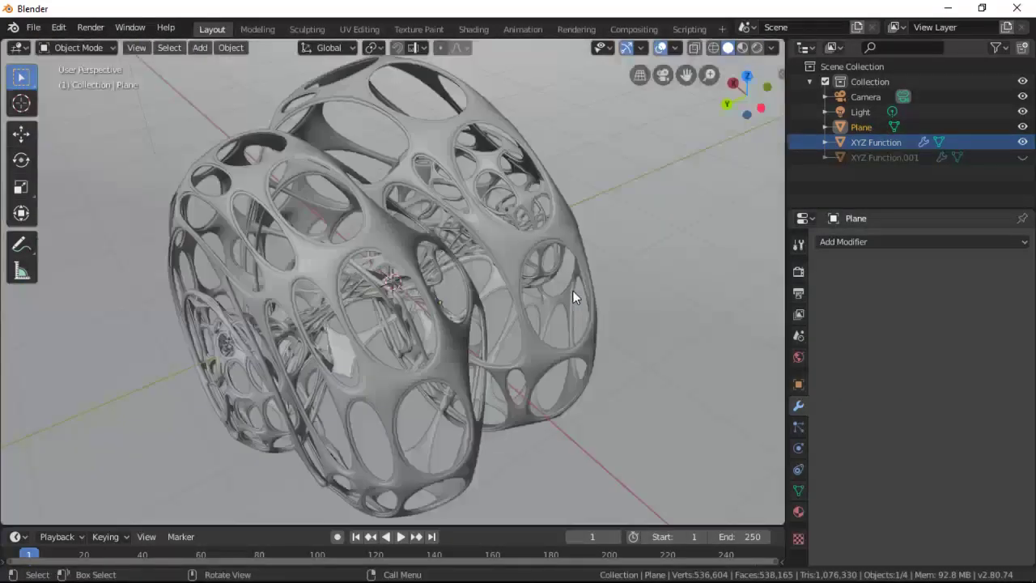
{"action": "left_click_drag", "start_coordinate": [740, 98], "coordinate": [753, 63]}
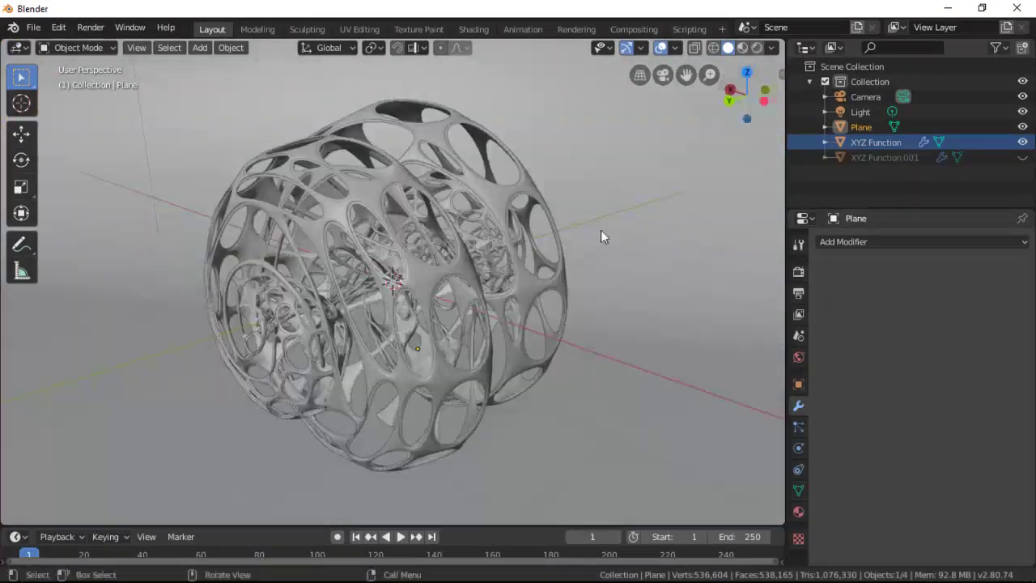
{"action": "key", "text": "KP_0"}
{"action": "middle_click_drag", "start_coordinate": [592, 270], "coordinate": [602, 268]}
{"action": "key", "text": "KP_0"}
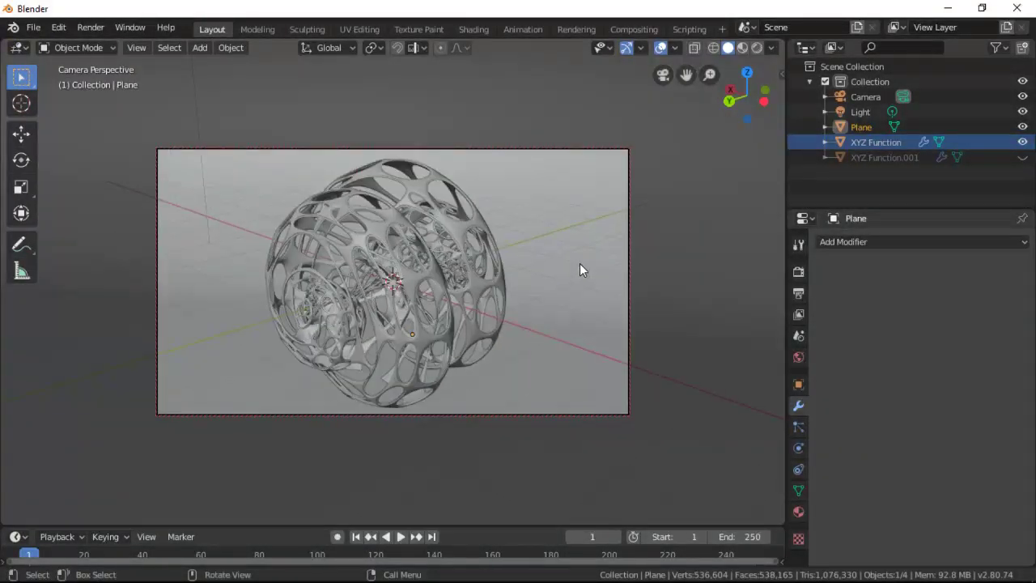
{"action": "left_click", "coordinate": [1022, 141]}
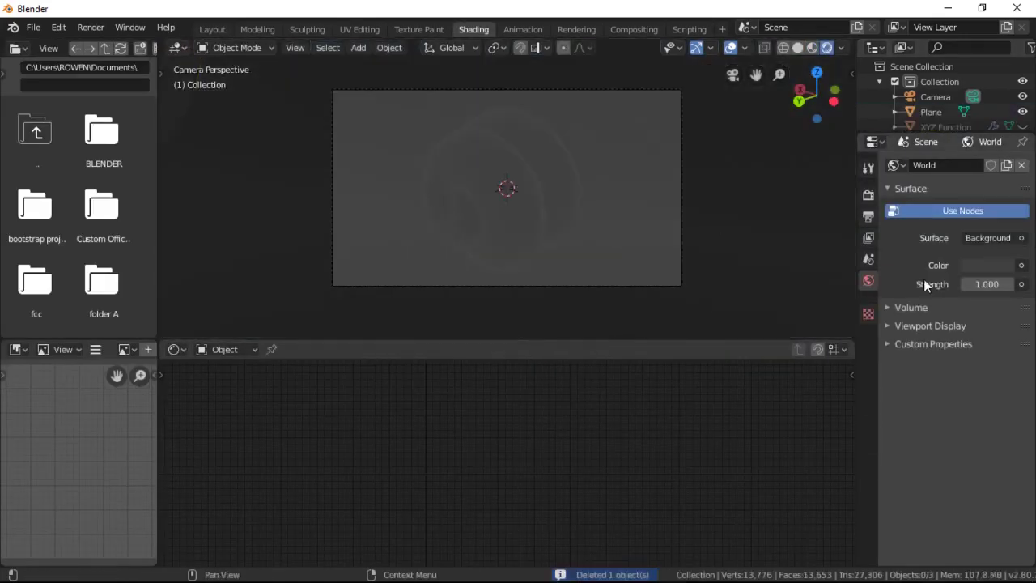
Delete the light and set the world background colour to an Environment Texture in the Shading workspace
{"action": "left_click", "coordinate": [1021, 265]}
{"action": "left_click", "coordinate": [640, 327]}
{"action": "left_click_drag", "start_coordinate": [158, 397], "coordinate": [77, 397]}
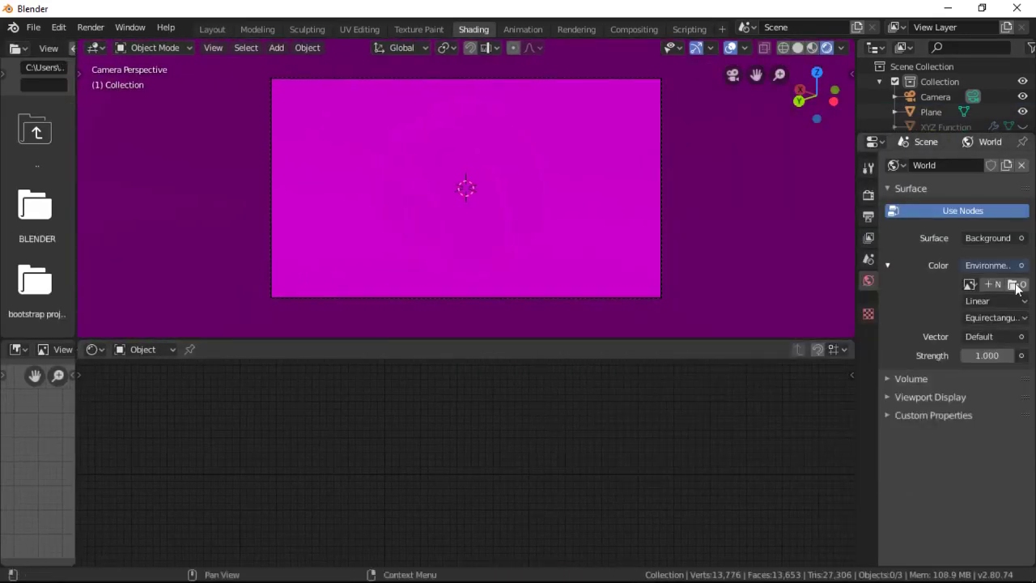
Load the leadenhall image as the world's environment texture
{"action": "left_click", "coordinate": [1014, 285]}
{"action": "left_click", "coordinate": [243, 272]}
{"action": "left_click", "coordinate": [996, 68]}
{"action": "scroll", "coordinate": [505, 230], "scroll_direction": "down", "scroll_amount": 2}
{"action": "scroll", "coordinate": [510, 234], "scroll_direction": "up", "scroll_amount": 4}
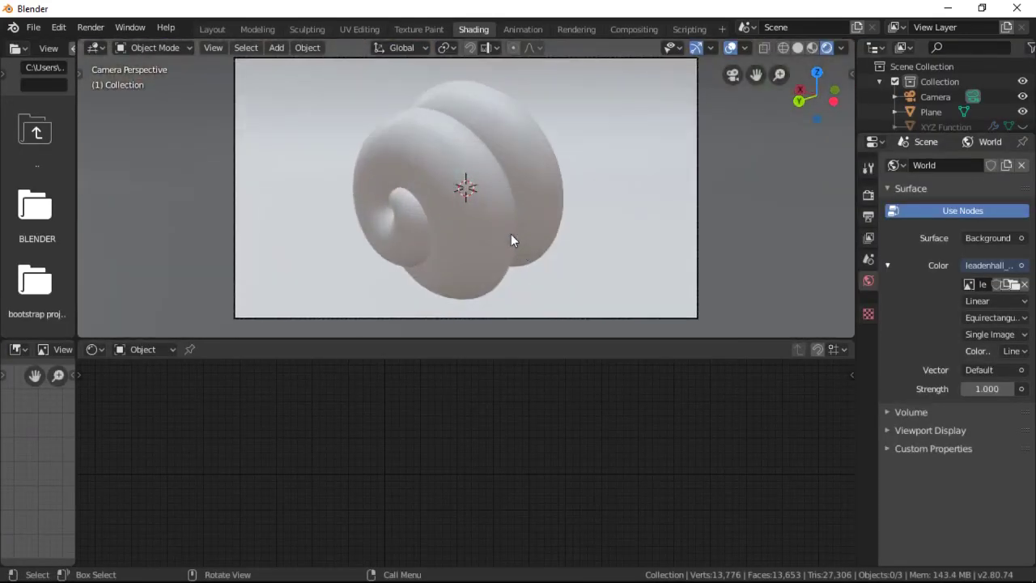
Create a new material for XYZ Function.001
{"action": "left_click", "coordinate": [498, 238]}
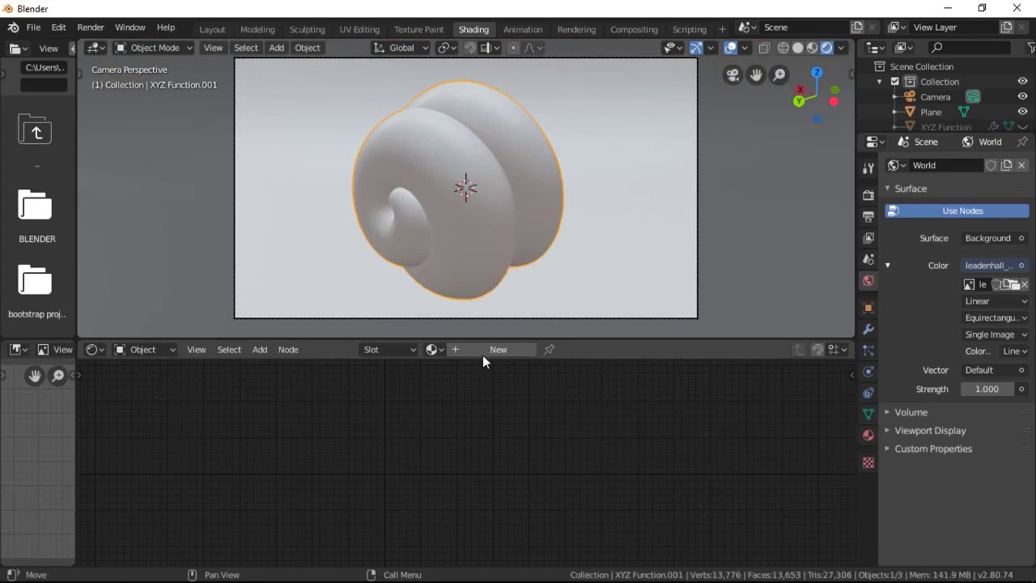
{"action": "left_click", "coordinate": [495, 348]}
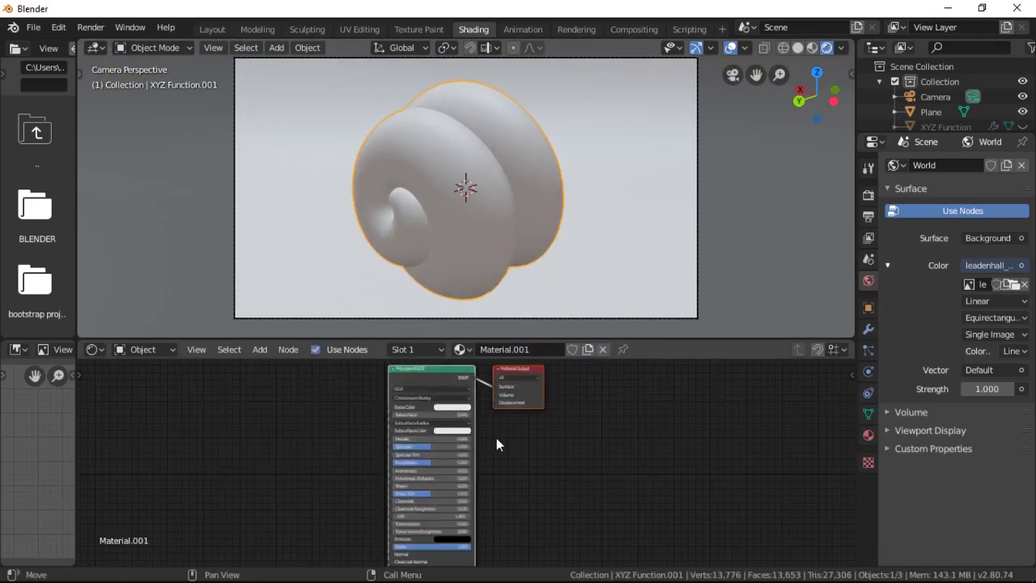
Set the colour management look to Very High Contrast
{"action": "left_click", "coordinate": [867, 195]}
{"action": "left_click", "coordinate": [938, 505]}
{"action": "scroll", "coordinate": [940, 508], "scroll_direction": "down", "scroll_amount": 3}
{"action": "left_click", "coordinate": [983, 478]}
{"action": "left_click", "coordinate": [936, 444]}
Enable Screen Space Reflections and Ambient Occlusion for rendering, and open the material settings of XYZ Function.001
{"action": "scroll", "coordinate": [922, 412], "scroll_direction": "up", "scroll_amount": 3}
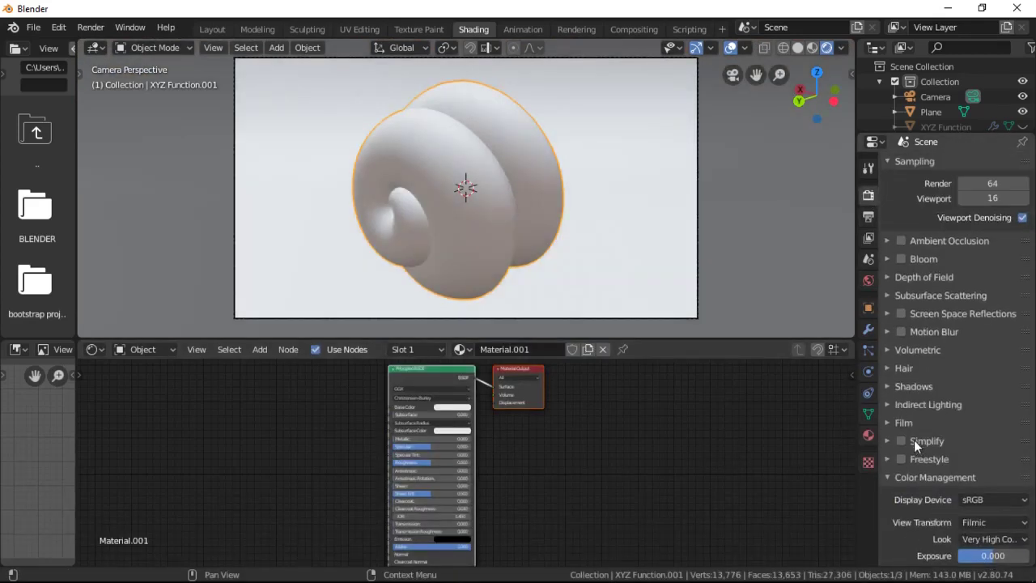
{"action": "left_click", "coordinate": [906, 333]}
{"action": "left_click", "coordinate": [906, 333]}
{"action": "left_click", "coordinate": [900, 313]}
{"action": "left_click", "coordinate": [887, 314]}
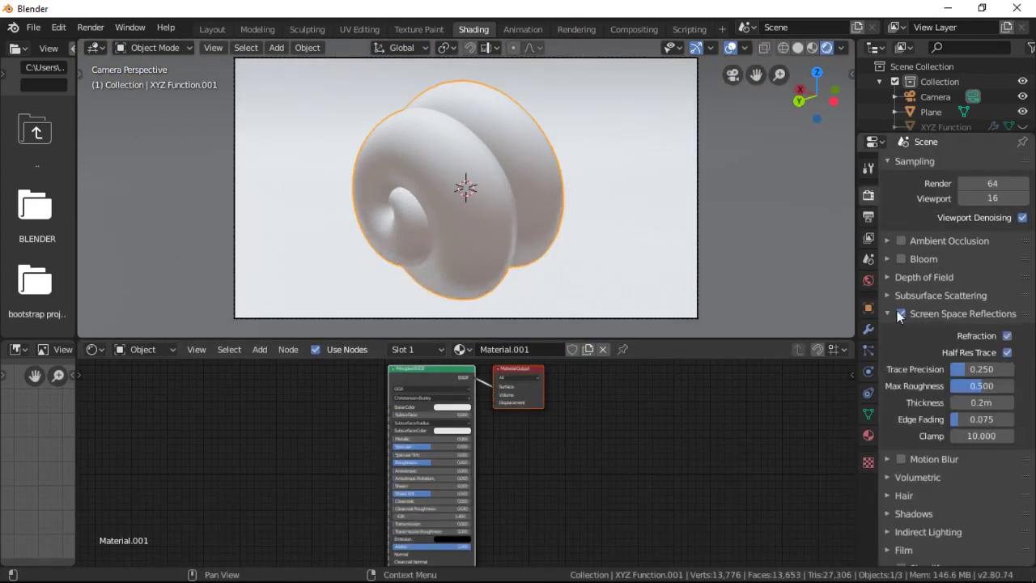
{"action": "left_click", "coordinate": [887, 313]}
{"action": "scroll", "coordinate": [890, 299], "scroll_direction": "up", "scroll_amount": 2}
{"action": "left_click", "coordinate": [901, 268]}
{"action": "left_click", "coordinate": [868, 434]}
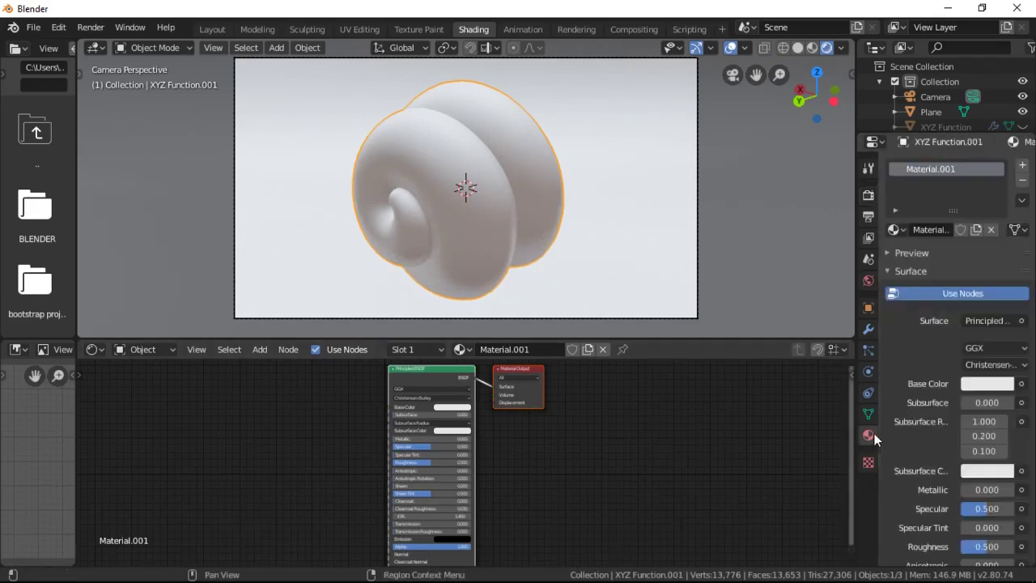
Enable Screen Space Refraction in the settings of Material.001
{"action": "scroll", "coordinate": [922, 437], "scroll_direction": "down", "scroll_amount": 10}
{"action": "left_click", "coordinate": [909, 517]}
{"action": "scroll", "coordinate": [939, 486], "scroll_direction": "down", "scroll_amount": 5}
{"action": "left_click", "coordinate": [1022, 466]}
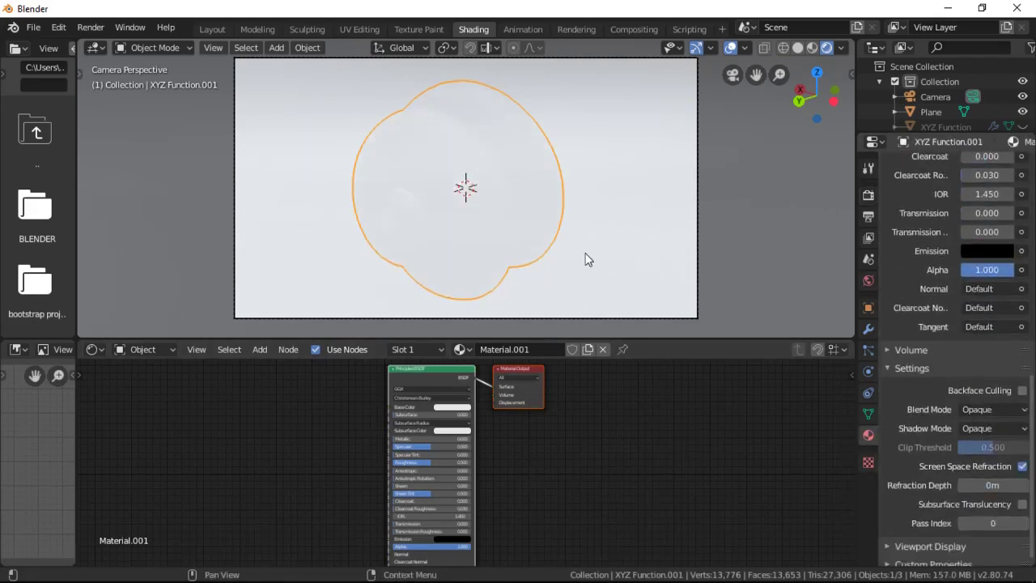
Set the Principled BSDF's roughness to 0.377 and its transmission to 1.000
{"action": "scroll", "coordinate": [465, 443], "scroll_direction": "up", "scroll_amount": 1}
{"action": "left_click_drag", "start_coordinate": [420, 464], "coordinate": [407, 464]}
{"action": "middle_click_drag", "start_coordinate": [530, 502], "coordinate": [529, 441]}
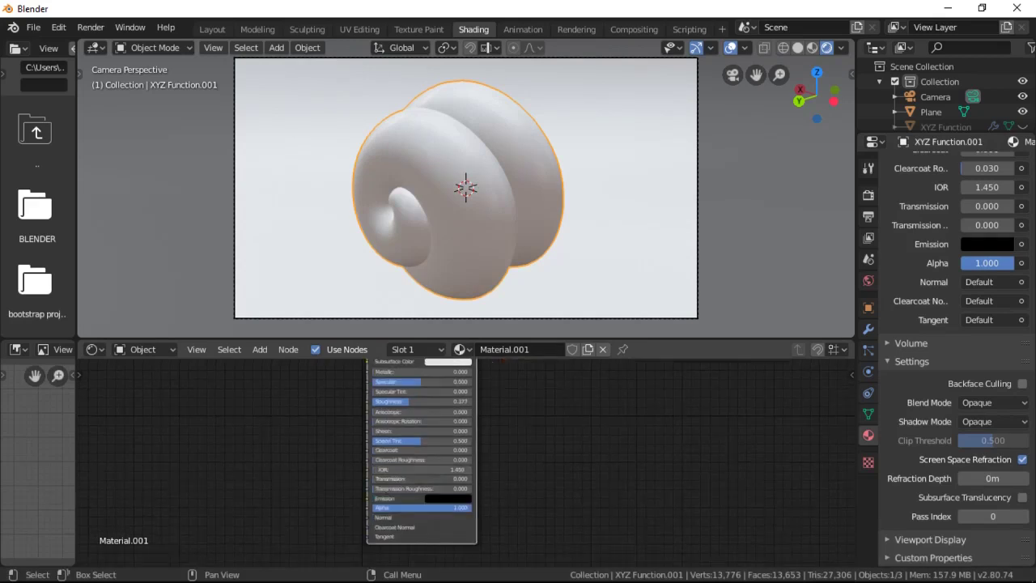
{"action": "left_click_drag", "start_coordinate": [412, 479], "coordinate": [500, 479]}
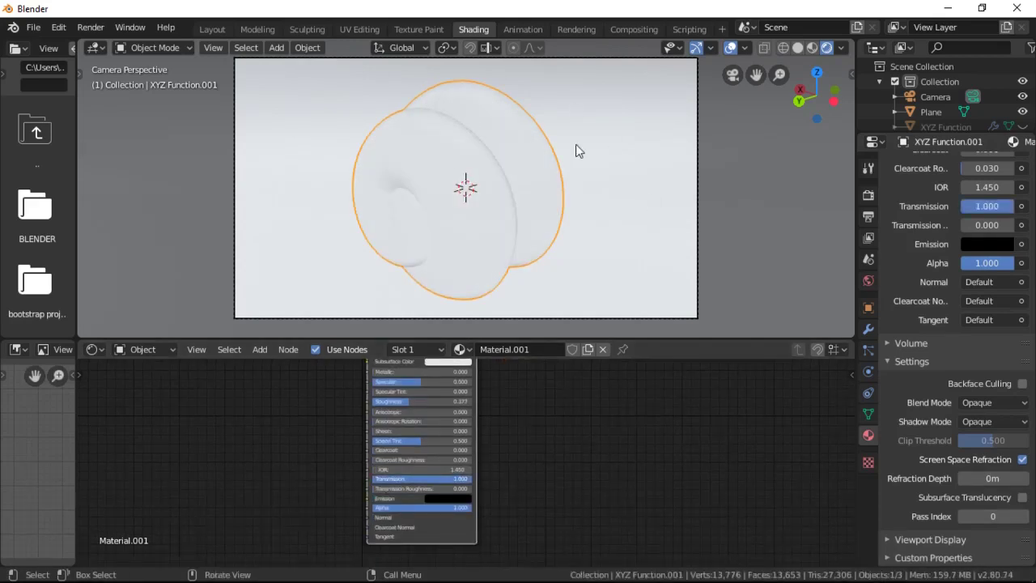
Set the material's refraction depth to 0.5 m
{"action": "scroll", "coordinate": [976, 445], "scroll_direction": "up", "scroll_amount": 3}
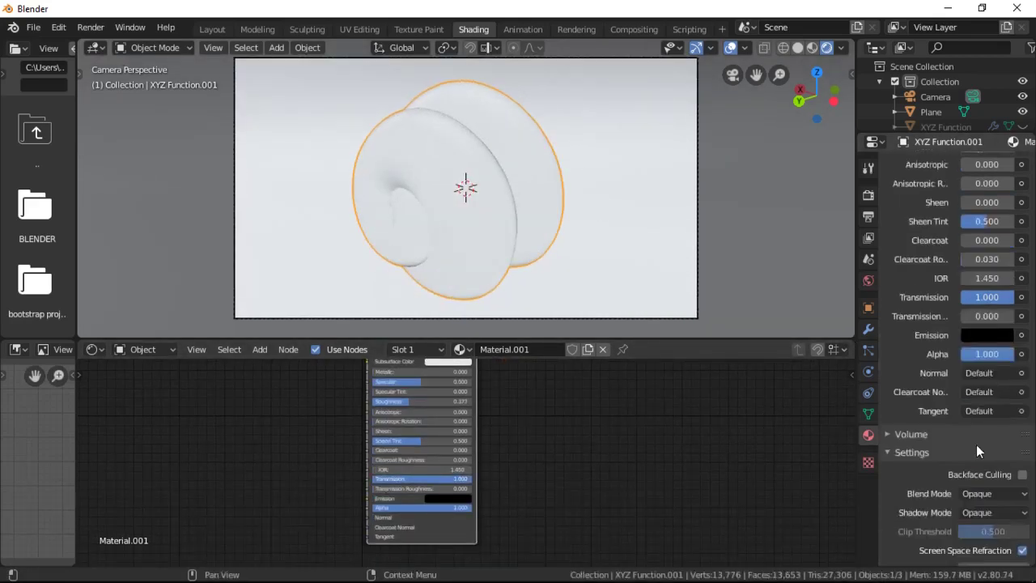
{"action": "scroll", "coordinate": [947, 445], "scroll_direction": "down", "scroll_amount": 3}
{"action": "left_click", "coordinate": [1026, 480]}
{"action": "left_click", "coordinate": [1026, 479]}
{"action": "left_click", "coordinate": [1026, 480]}
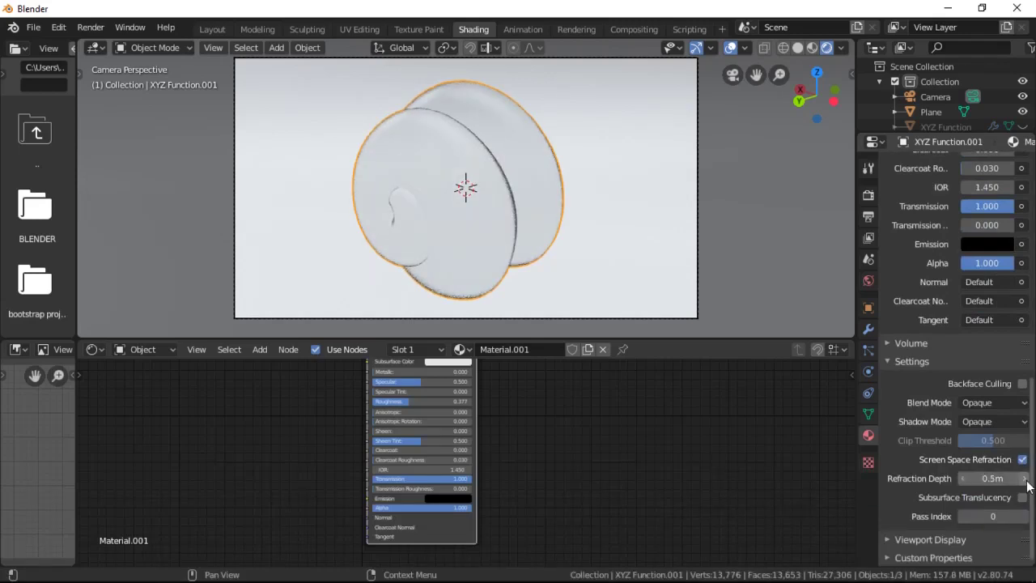
Unhide the XYZ Function lattice and raise the refraction depth of Material.001 to 1.8 m
{"action": "scroll", "coordinate": [1022, 107], "scroll_direction": "down", "scroll_amount": 2}
{"action": "left_click", "coordinate": [1022, 103]}
{"action": "scroll", "coordinate": [637, 241], "scroll_direction": "up", "scroll_amount": 2}
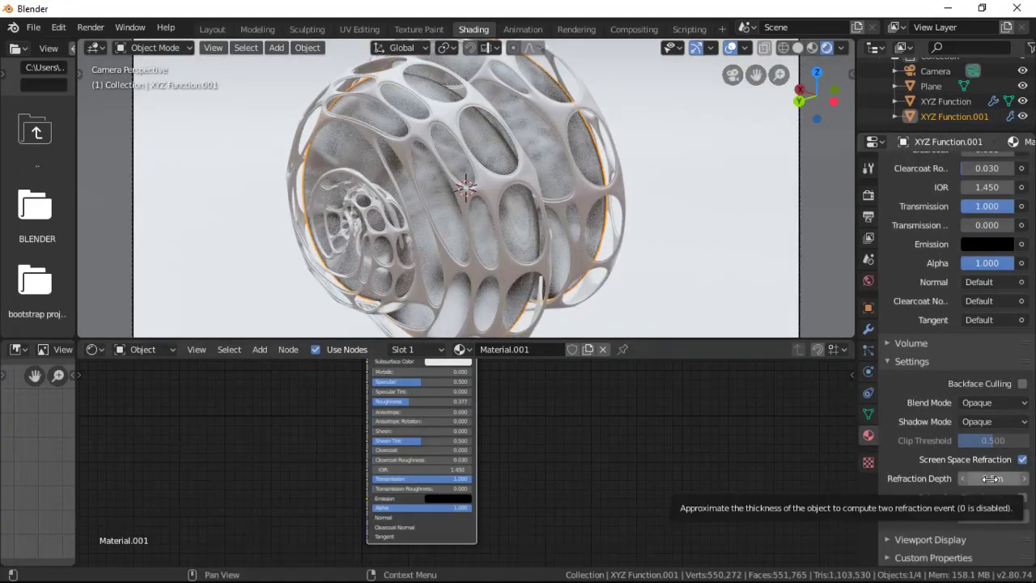
{"action": "left_click_drag", "start_coordinate": [992, 482], "coordinate": [953, 480]}
Lower the IOR of the Principled BSDF to 0.950
{"action": "left_click", "coordinate": [375, 469]}
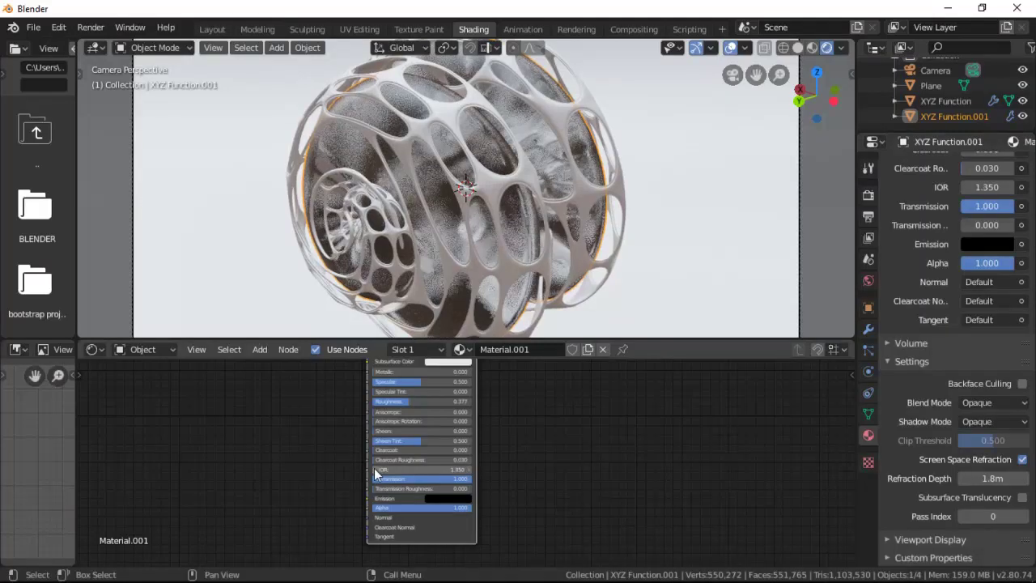
{"action": "left_click", "coordinate": [375, 471]}
{"action": "left_click", "coordinate": [375, 471]}
{"action": "left_click", "coordinate": [375, 471]}
{"action": "left_click", "coordinate": [374, 471]}
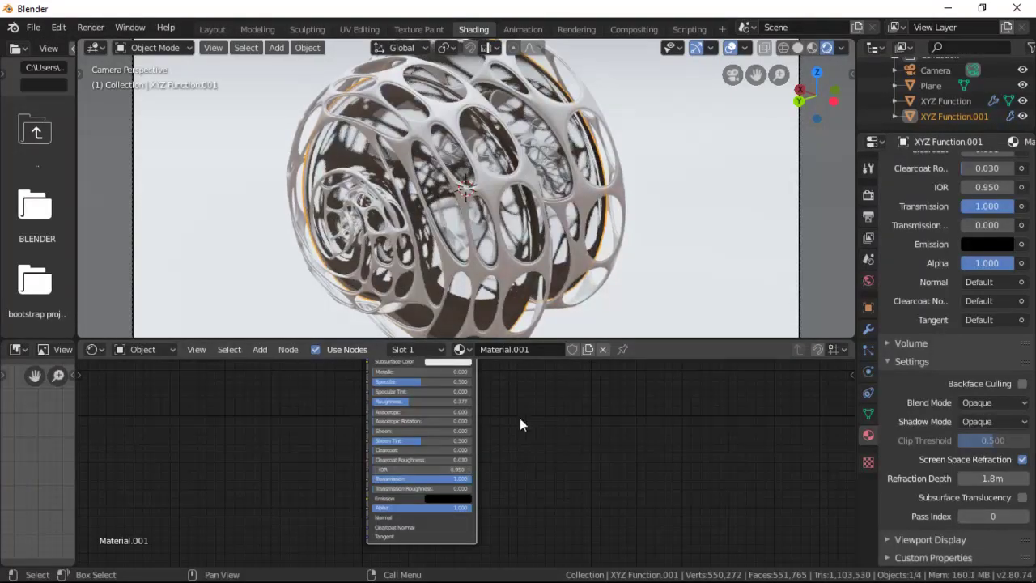
{"action": "scroll", "coordinate": [554, 254], "scroll_direction": "down", "scroll_amount": 1}
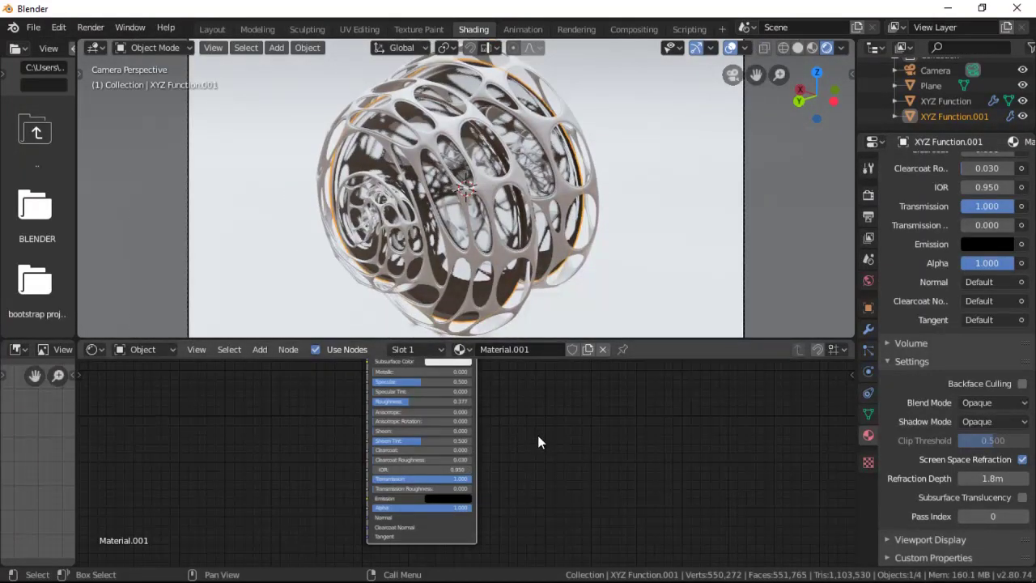
{"action": "scroll", "coordinate": [529, 483], "scroll_direction": "up", "scroll_amount": 2}
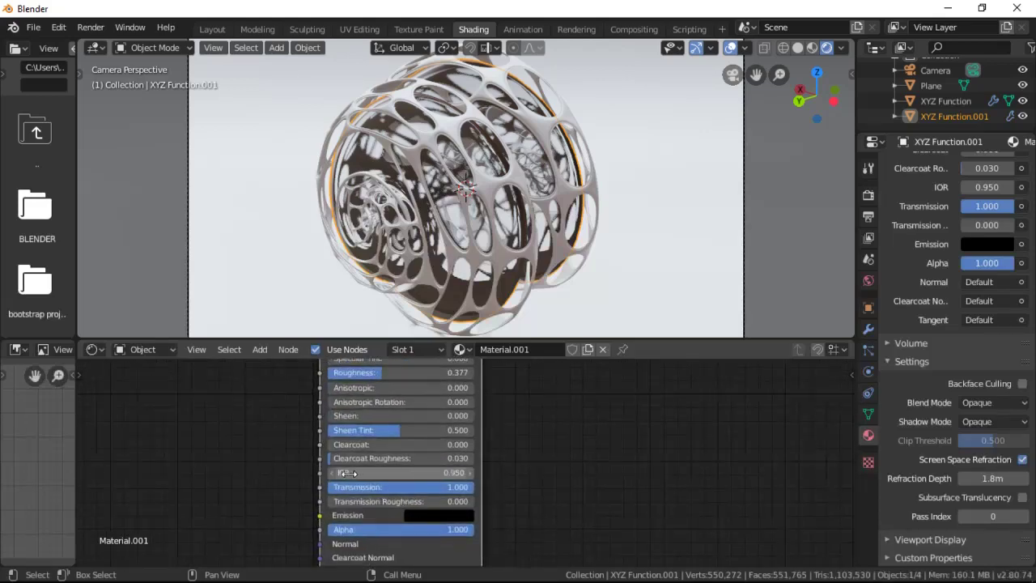
Try an IOR of 0.900 on the Principled BSDF and raise it to 1.100
{"action": "left_click", "coordinate": [333, 474]}
{"action": "left_click", "coordinate": [334, 474]}
{"action": "left_click", "coordinate": [333, 474]}
{"action": "left_click", "coordinate": [334, 474]}
{"action": "mouse_move", "coordinate": [420, 472]}
{"action": "left_mouse_down"}
{"action": "mouse_move", "coordinate": [486, 472]}
{"action": "mouse_move", "coordinate": [413, 475]}
{"action": "left_mouse_up"}
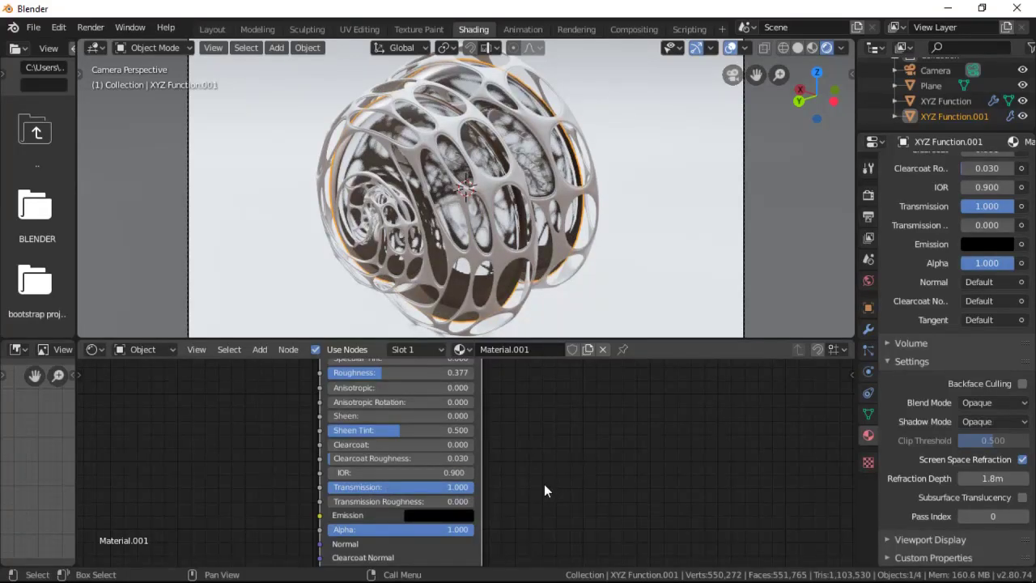
{"action": "scroll", "coordinate": [931, 283], "scroll_direction": "up", "scroll_amount": 8}
Open the Screen Space Reflections settings of the scene render and set the clamp to 100
{"action": "left_click", "coordinate": [869, 195]}
{"action": "scroll", "coordinate": [643, 184], "scroll_direction": "up", "scroll_amount": 3}
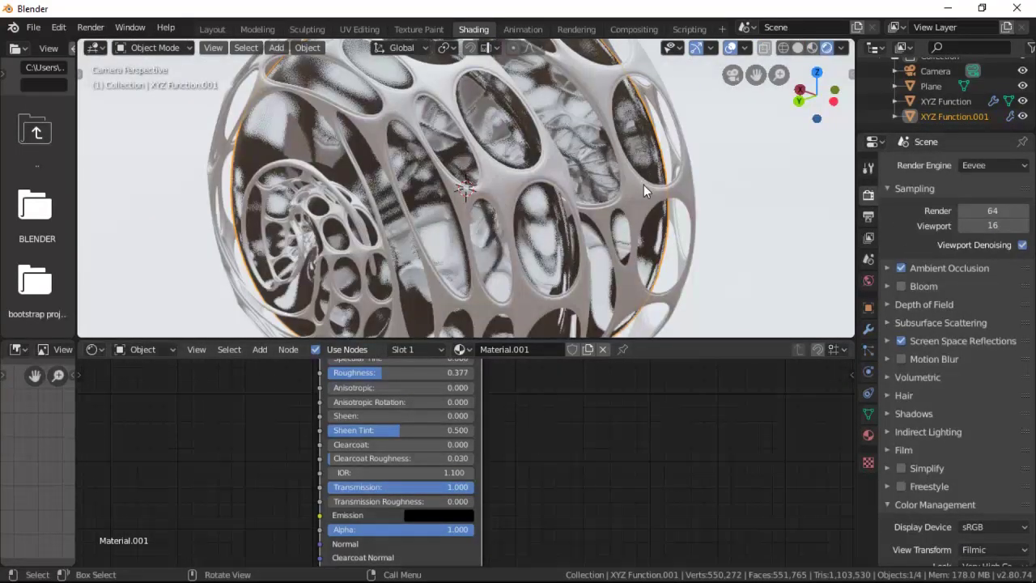
{"action": "scroll", "coordinate": [647, 190], "scroll_direction": "down", "scroll_amount": 2}
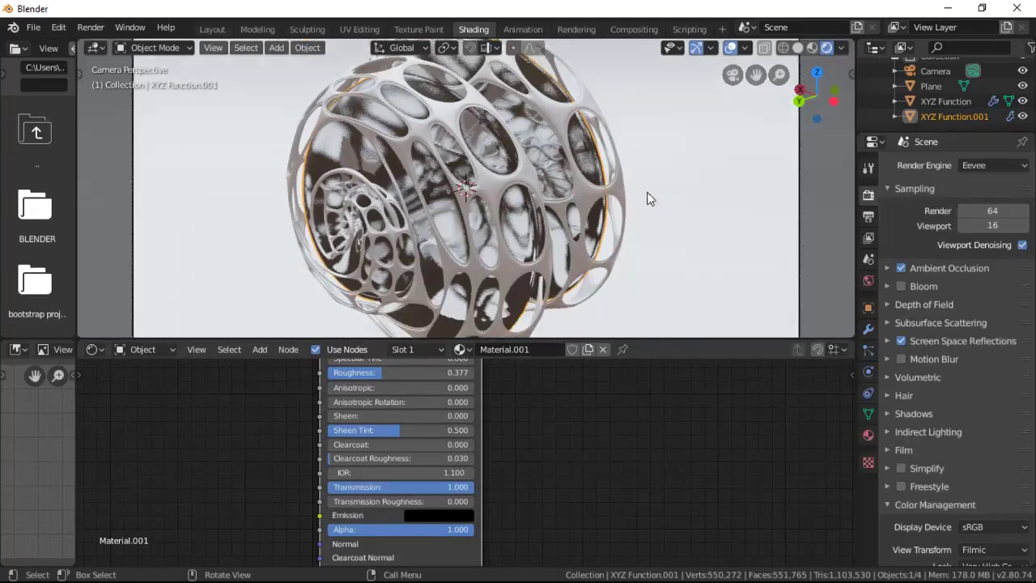
{"action": "scroll", "coordinate": [649, 197], "scroll_direction": "up", "scroll_amount": 1}
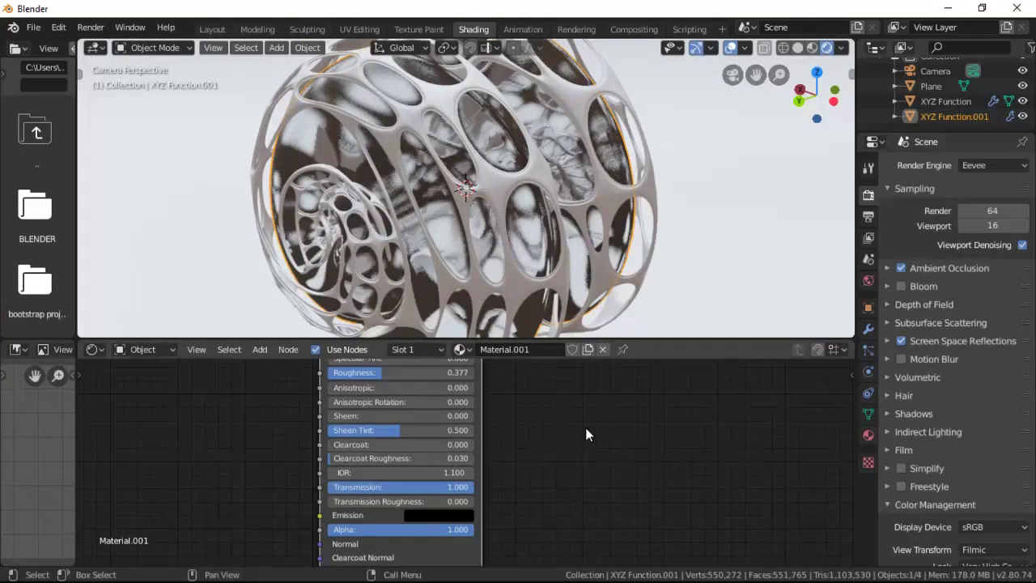
{"action": "left_click", "coordinate": [896, 342]}
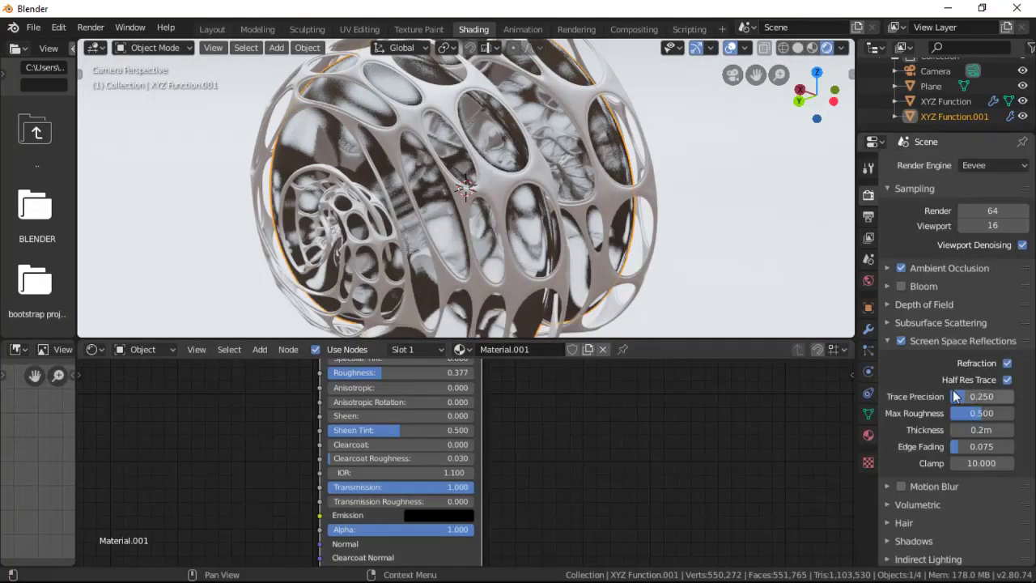
{"action": "left_click", "coordinate": [981, 464]}
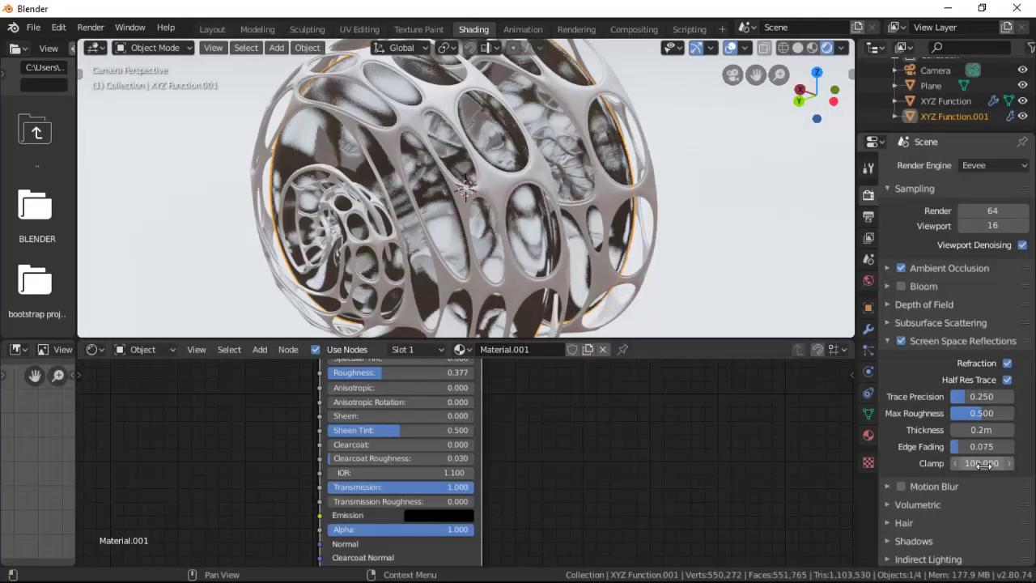
Raise the IOR of the Principled BSDF to 1.600
{"action": "left_click", "coordinate": [469, 473]}
{"action": "left_click", "coordinate": [469, 473]}
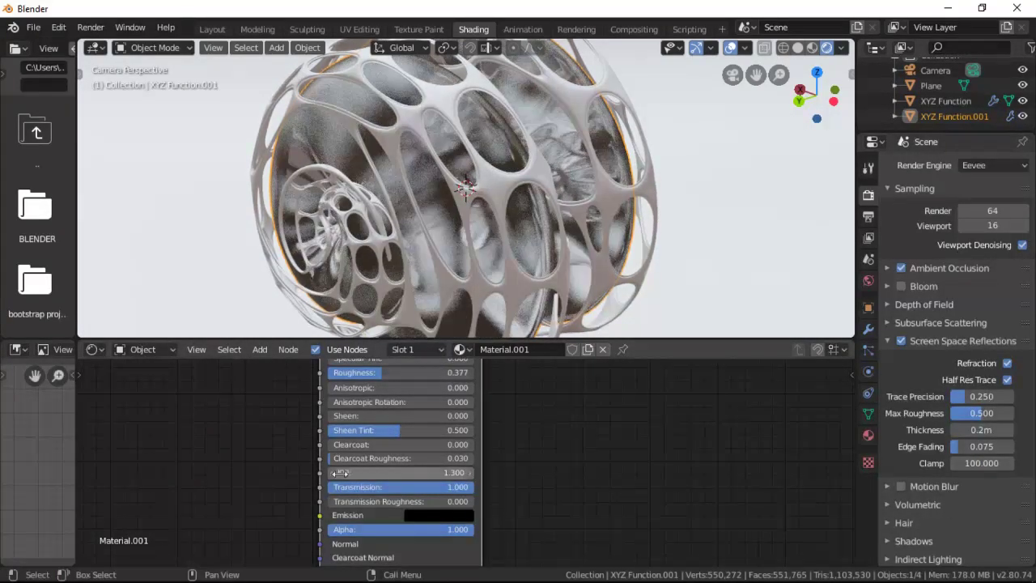
{"action": "left_click", "coordinate": [469, 472]}
{"action": "left_click", "coordinate": [470, 473]}
{"action": "left_click", "coordinate": [469, 472]}
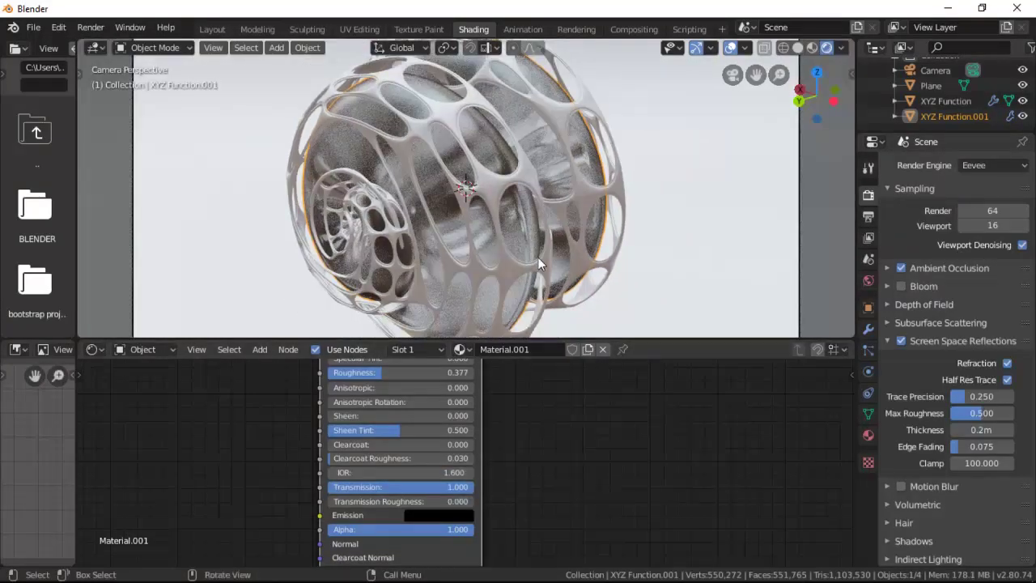
Set the Screen Space Reflections clamp to 10, max roughness to 1.000 and trace precision to 0.000
{"action": "left_click", "coordinate": [982, 463]}
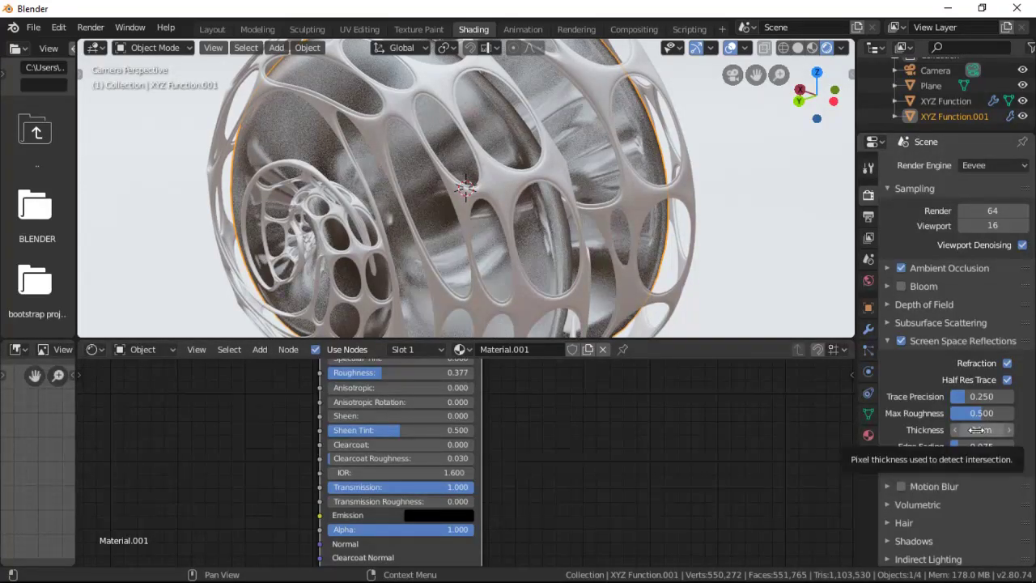
{"action": "left_click_drag", "start_coordinate": [988, 416], "coordinate": [1024, 416]}
{"action": "left_click_drag", "start_coordinate": [971, 395], "coordinate": [956, 397]}
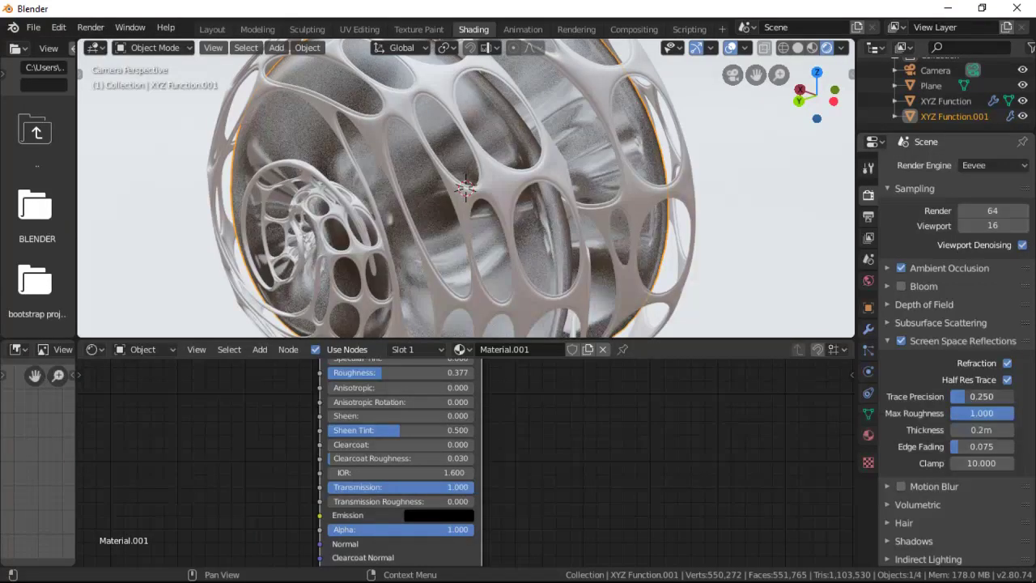
Compare the glass at different trace precisions, trying 0.942 and lowering it to 0.267
{"action": "key", "text": "Home"}
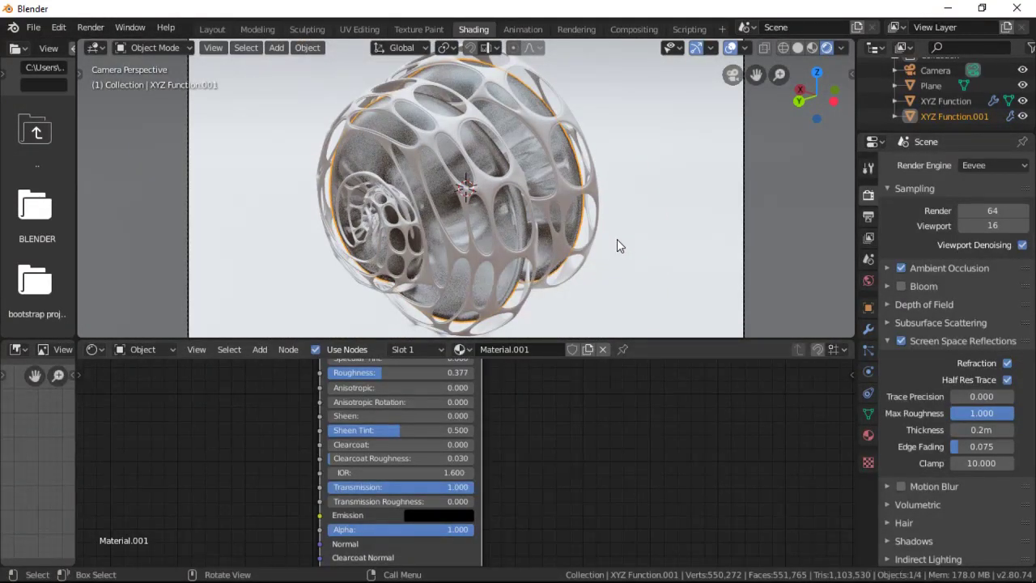
{"action": "scroll", "coordinate": [617, 239], "scroll_direction": "up", "scroll_amount": 5}
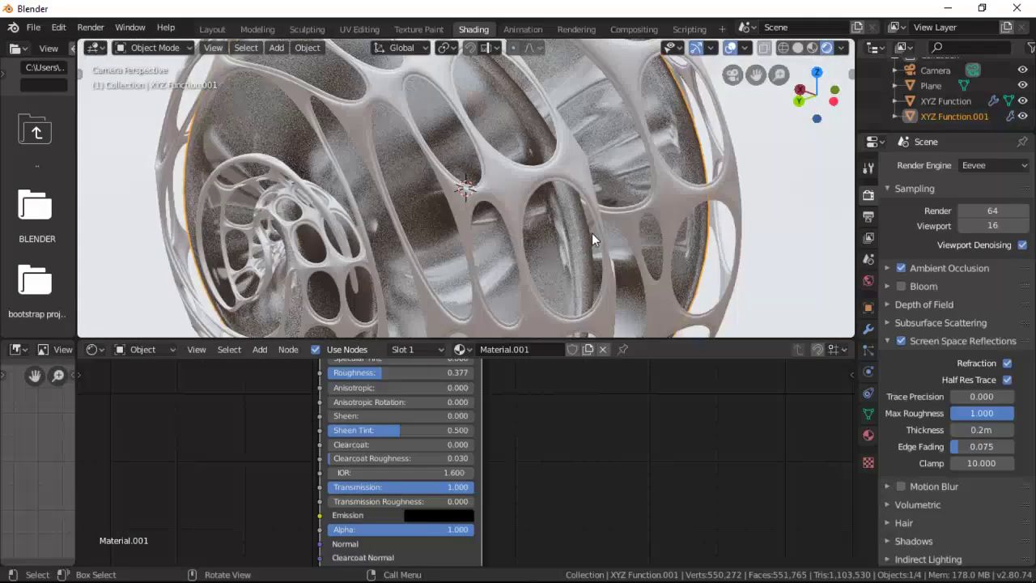
{"action": "key", "text": "Home"}
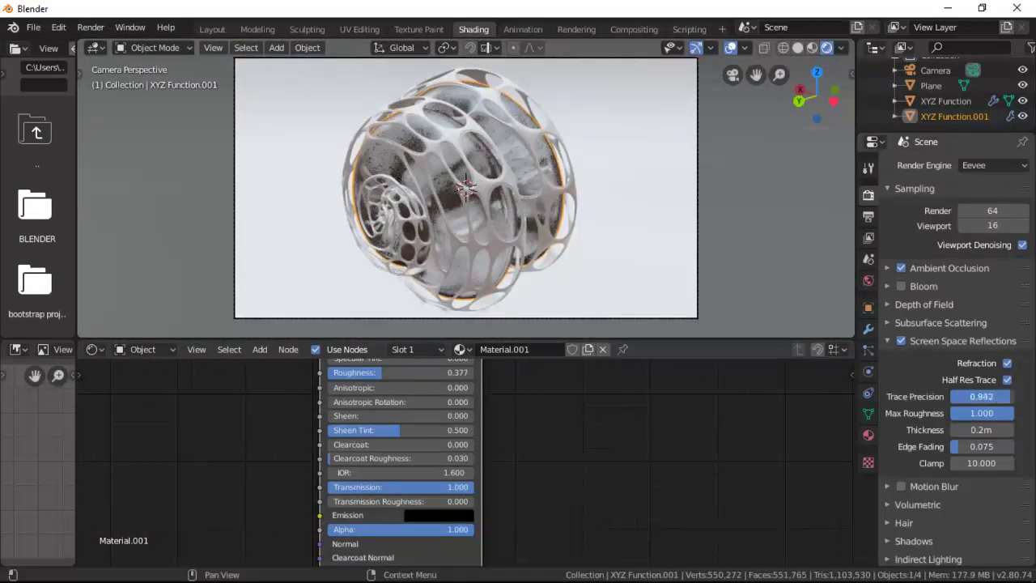
{"action": "left_click_drag", "start_coordinate": [1006, 397], "coordinate": [953, 398]}
{"action": "scroll", "coordinate": [580, 191], "scroll_direction": "up", "scroll_amount": 5}
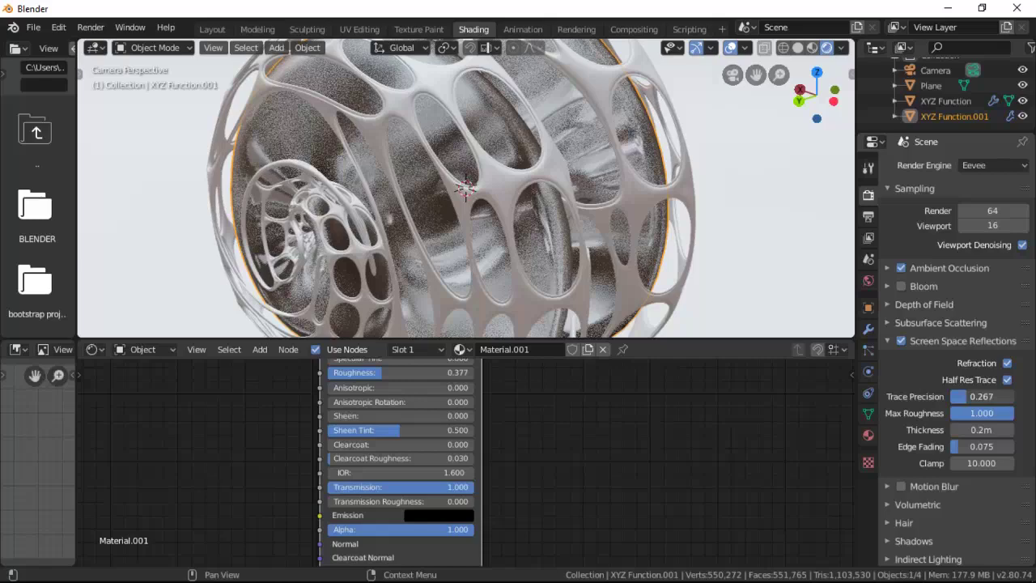
Enable Subsurface Translucency for Material.001 and raise its refraction depth to 3.5 m
{"action": "left_click", "coordinate": [869, 436]}
{"action": "scroll", "coordinate": [958, 447], "scroll_direction": "down", "scroll_amount": 2}
{"action": "left_click", "coordinate": [1022, 497]}
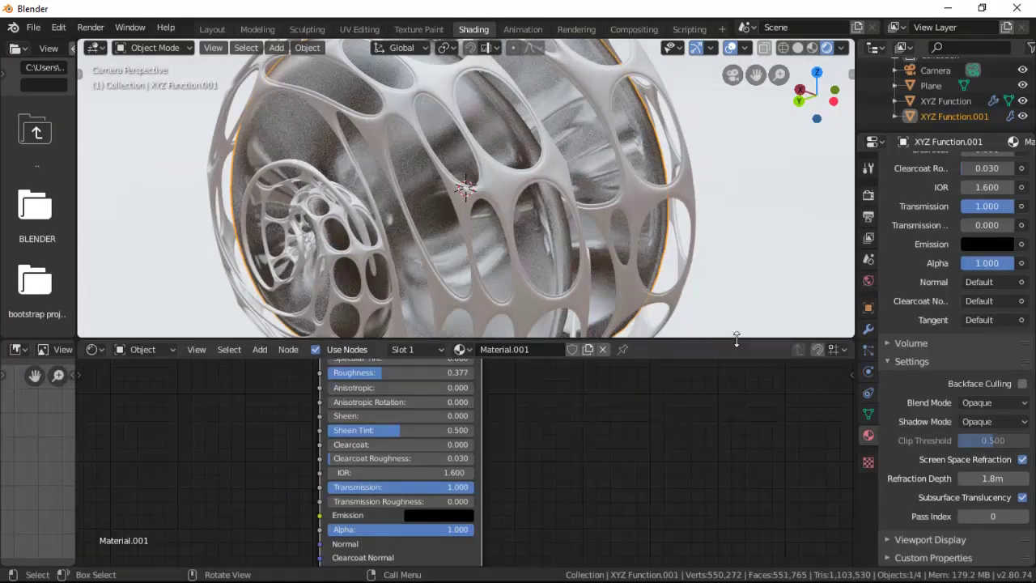
{"action": "mouse_move", "coordinate": [340, 506]}
{"action": "left_mouse_down"}
{"action": "mouse_move", "coordinate": [407, 500]}
{"action": "mouse_move", "coordinate": [325, 502]}
{"action": "left_mouse_up"}
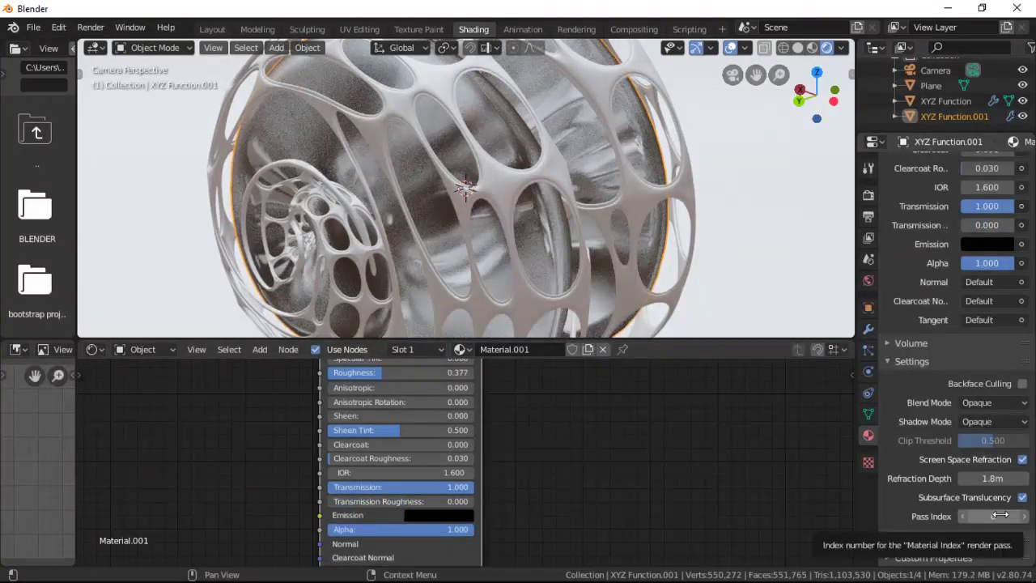
{"action": "left_click", "coordinate": [1024, 517]}
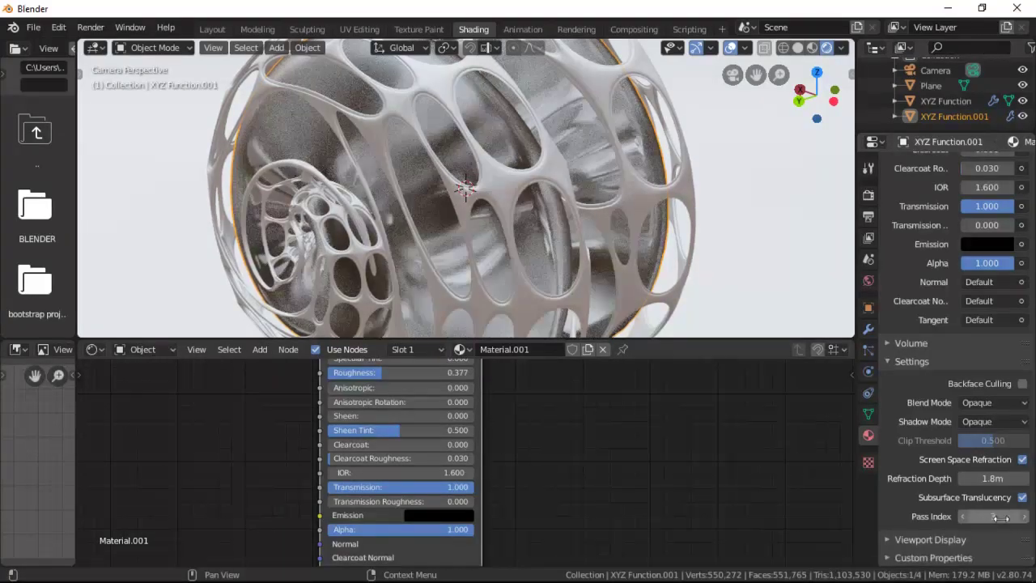
{"action": "left_click_drag", "start_coordinate": [1004, 478], "coordinate": [982, 484]}
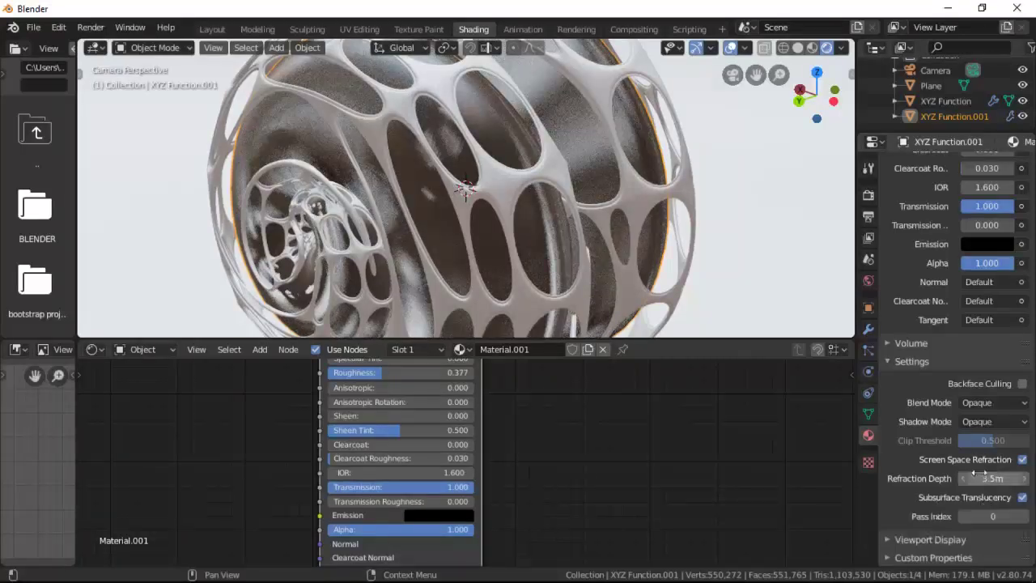
Switch the material's shadow and blend modes to Alpha Clip and enable Backface Culling
{"action": "left_click", "coordinate": [1018, 421]}
{"action": "left_click", "coordinate": [981, 471]}
{"action": "left_click", "coordinate": [1021, 402]}
{"action": "left_click", "coordinate": [965, 470]}
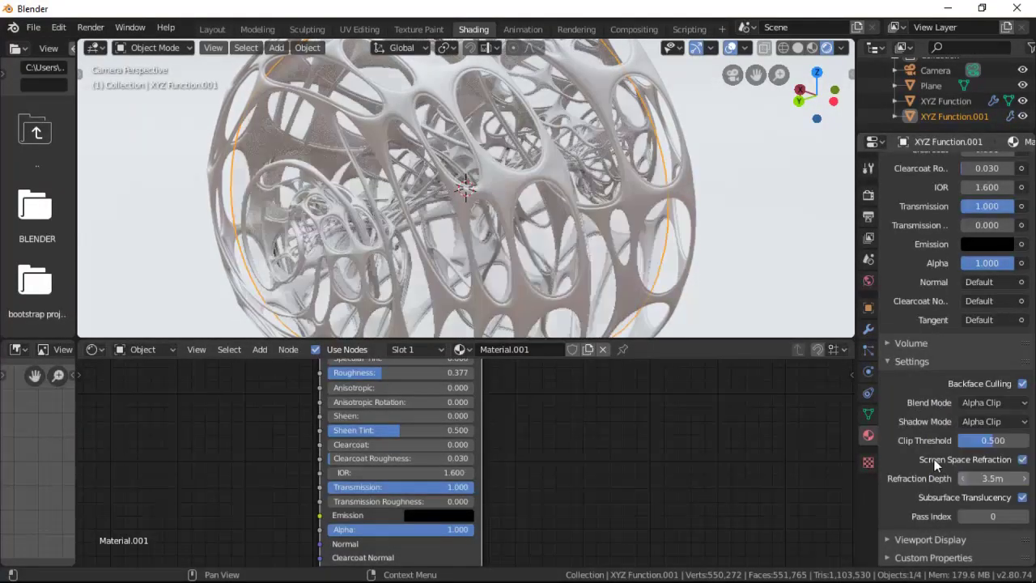
Lower the refraction depth of Material.001 to 0.6 m
{"action": "left_click_drag", "start_coordinate": [992, 478], "coordinate": [965, 479]}
{"action": "left_click", "coordinate": [966, 479]}
{"action": "left_click", "coordinate": [965, 479]}
{"action": "left_click", "coordinate": [966, 479]}
{"action": "left_click", "coordinate": [966, 479]}
{"action": "left_click", "coordinate": [965, 479]}
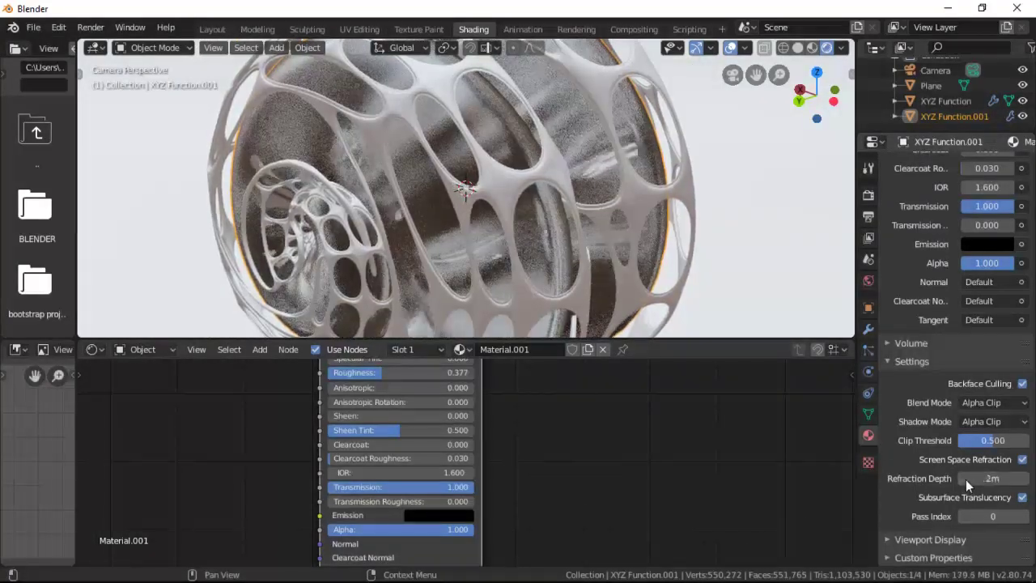
{"action": "left_click", "coordinate": [966, 479]}
{"action": "left_click", "coordinate": [965, 479]}
{"action": "left_click", "coordinate": [965, 479]}
{"action": "left_click", "coordinate": [966, 479]}
{"action": "left_click", "coordinate": [965, 479]}
{"action": "left_click", "coordinate": [965, 479]}
{"action": "left_click", "coordinate": [965, 479]}
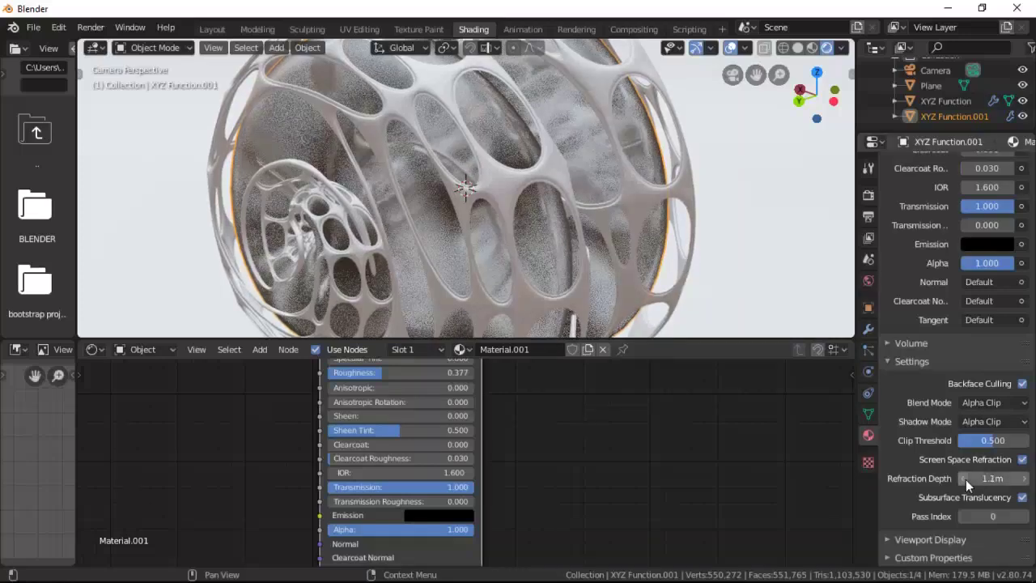
{"action": "left_click", "coordinate": [965, 479]}
{"action": "left_click", "coordinate": [965, 479]}
{"action": "left_click", "coordinate": [965, 479]}
{"action": "left_click", "coordinate": [964, 479]}
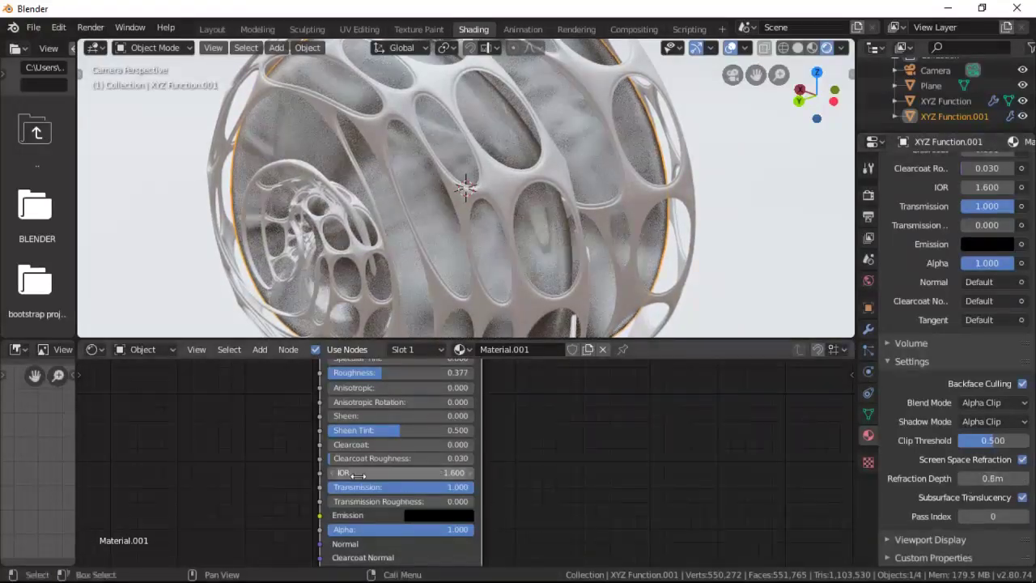
Lower the IOR of the Principled BSDF to 1.000 and check the refraction through the lattice
{"action": "left_click", "coordinate": [331, 472]}
{"action": "left_click", "coordinate": [331, 472]}
{"action": "left_click", "coordinate": [331, 473]}
{"action": "left_click", "coordinate": [331, 473]}
{"action": "left_click", "coordinate": [331, 473]}
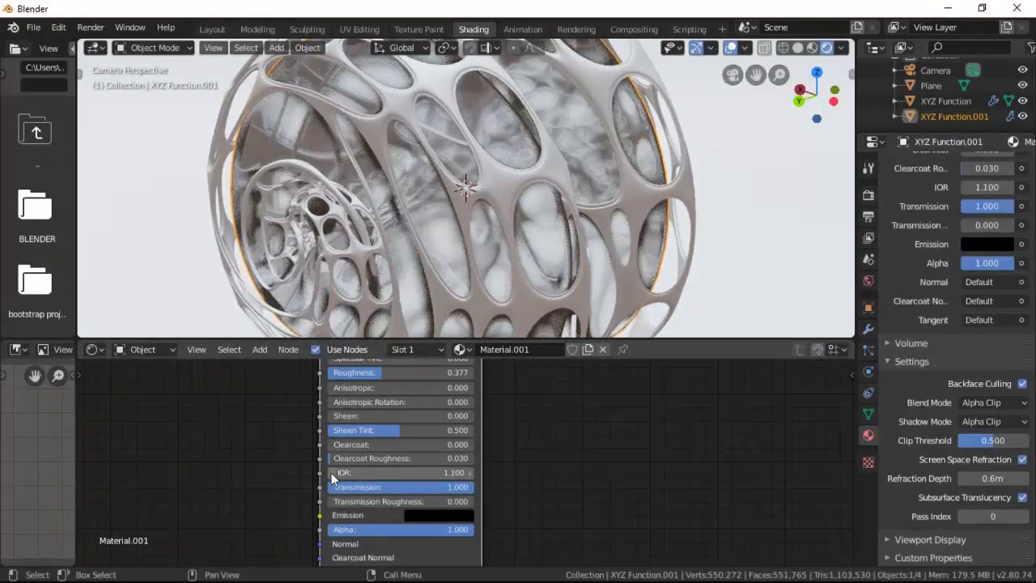
{"action": "left_click", "coordinate": [331, 472]}
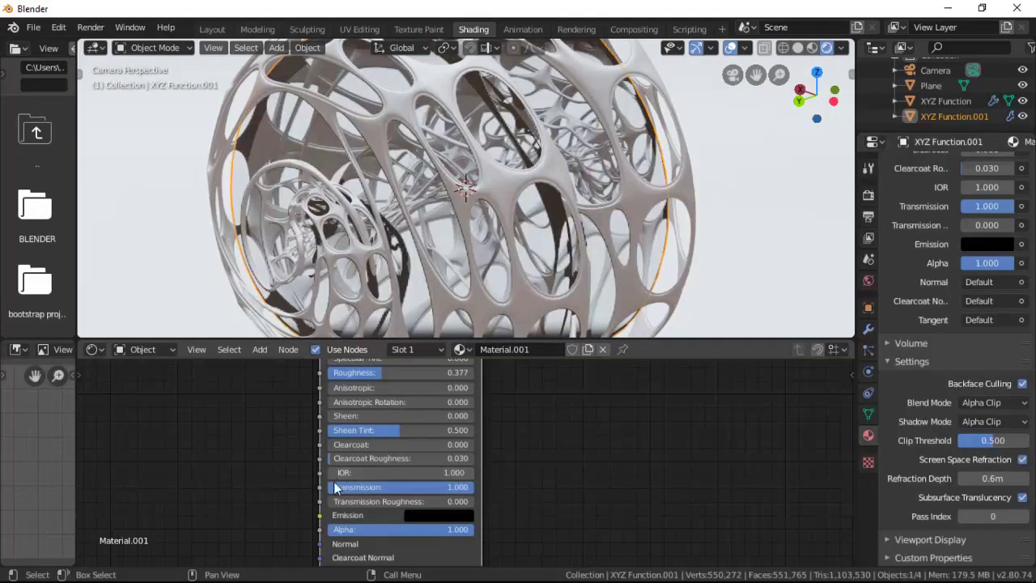
{"action": "scroll", "coordinate": [605, 195], "scroll_direction": "down", "scroll_amount": 3}
{"action": "scroll", "coordinate": [636, 252], "scroll_direction": "down", "scroll_amount": 2}
{"action": "scroll", "coordinate": [635, 253], "scroll_direction": "up", "scroll_amount": 5}
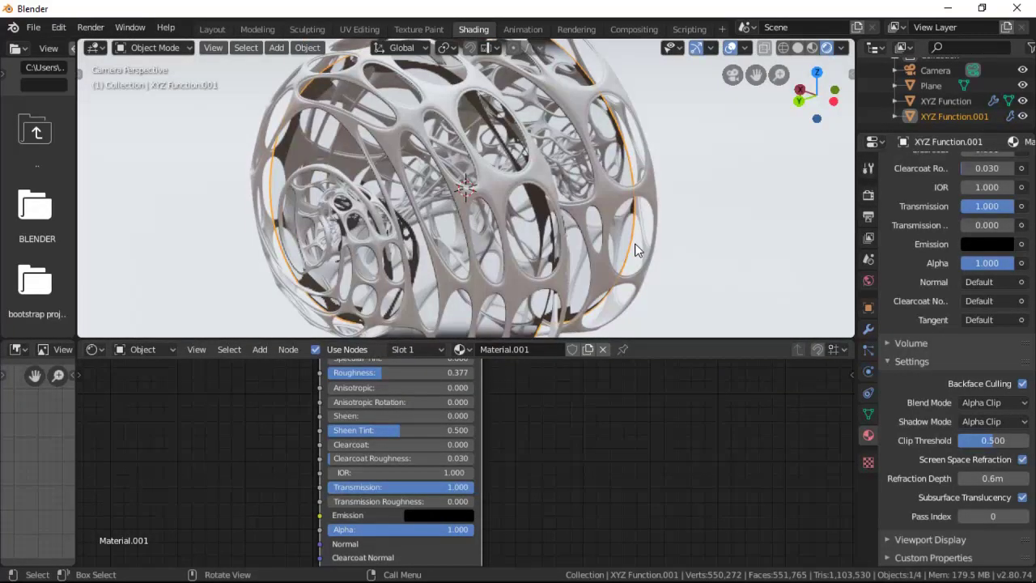
Set the IOR of Material.001's Principled BSDF to 1.050 and check the refraction through the lattice
{"action": "left_click", "coordinate": [473, 474]}
{"action": "left_click", "coordinate": [414, 475]}
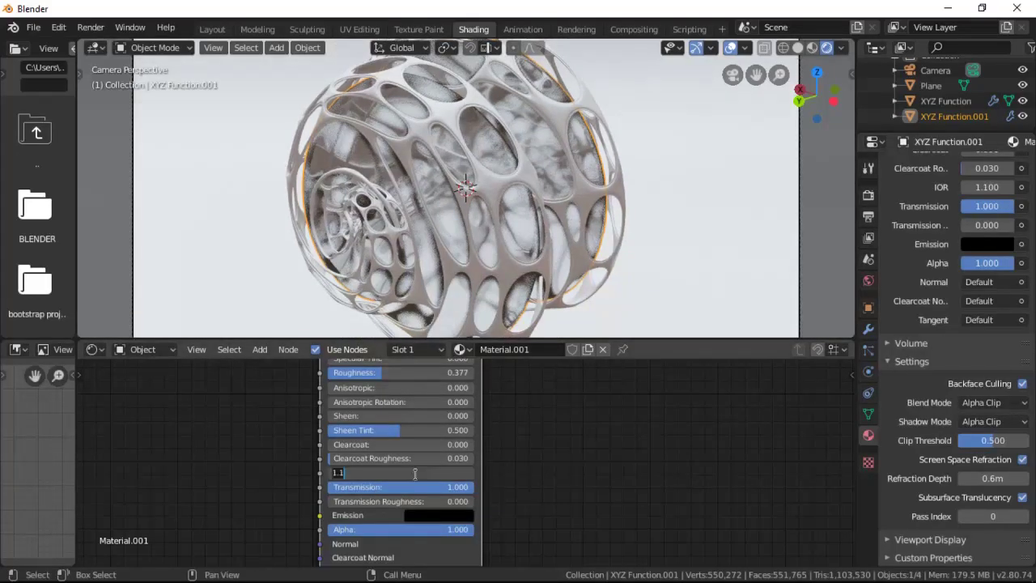
{"action": "type", "text": "1.05"}
{"action": "key", "text": "Return"}
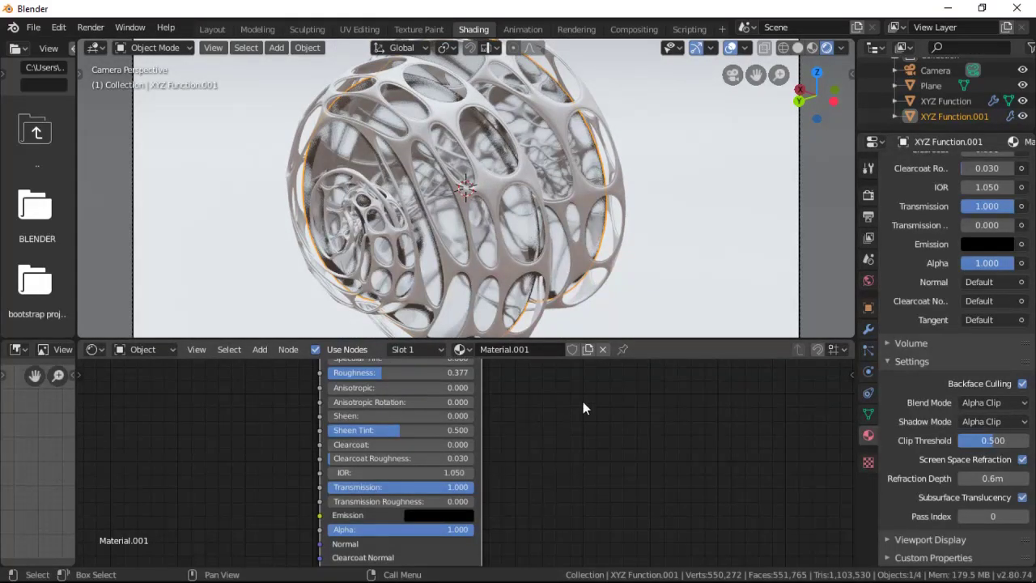
{"action": "middle_click_drag", "start_coordinate": [595, 300], "coordinate": [601, 239]}
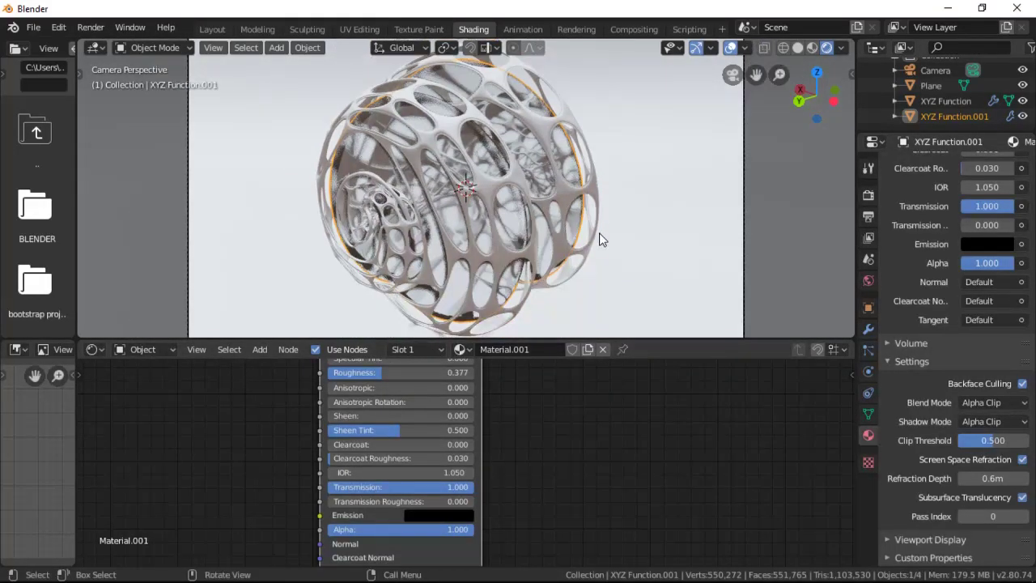
Give Material.001 a dark purple emission color with a brightness value of 0.350
{"action": "left_click", "coordinate": [439, 515]}
{"action": "scroll", "coordinate": [503, 405], "scroll_direction": "up", "scroll_amount": 6}
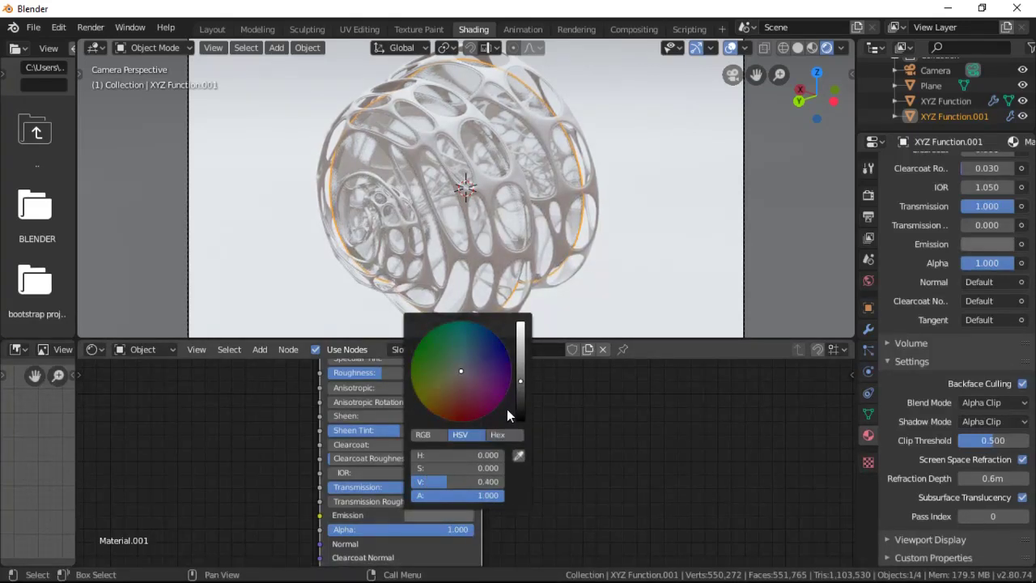
{"action": "scroll", "coordinate": [508, 409], "scroll_direction": "down", "scroll_amount": 1}
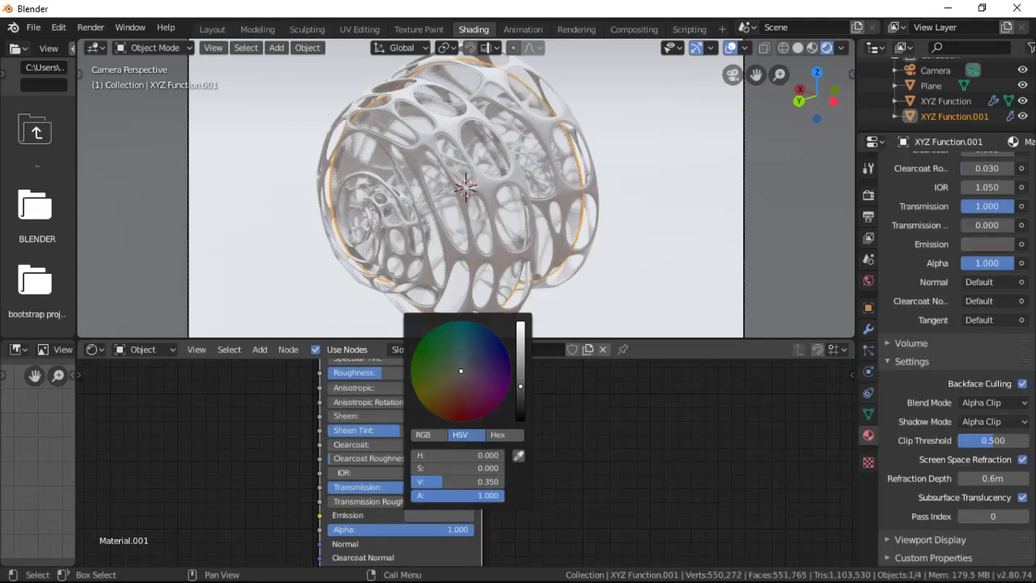
{"action": "left_click_drag", "start_coordinate": [462, 377], "coordinate": [503, 370]}
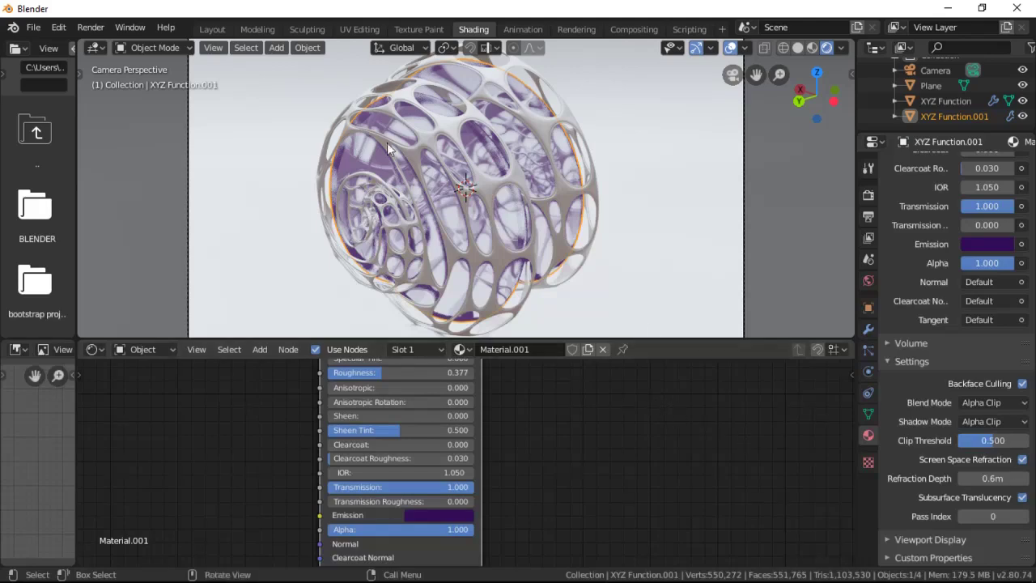
Switch the viewport to solid shading, render the image and inspect the whole result before minimizing the render window
{"action": "left_click", "coordinate": [793, 49]}
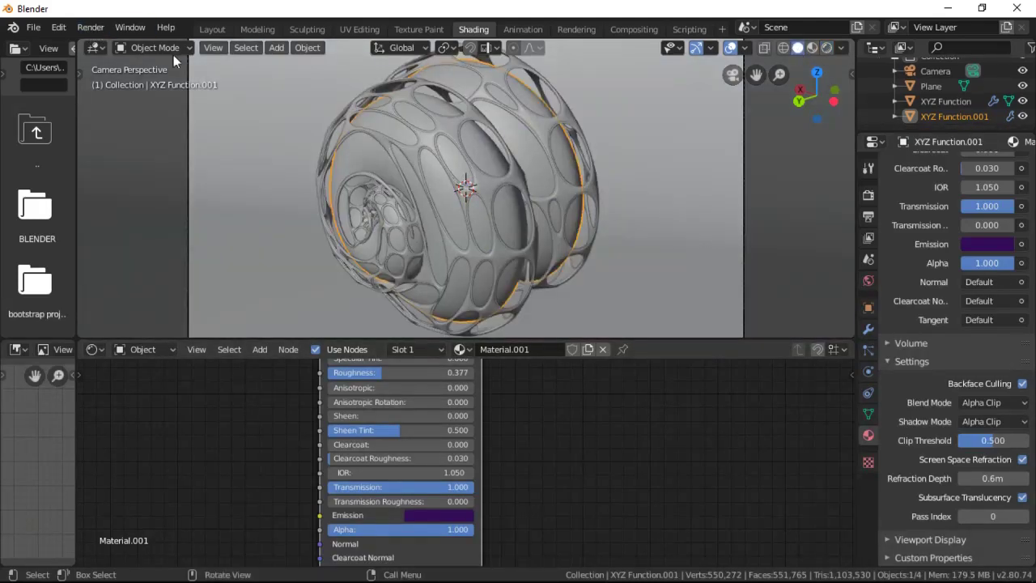
{"action": "left_click", "coordinate": [90, 26]}
{"action": "left_click", "coordinate": [121, 44]}
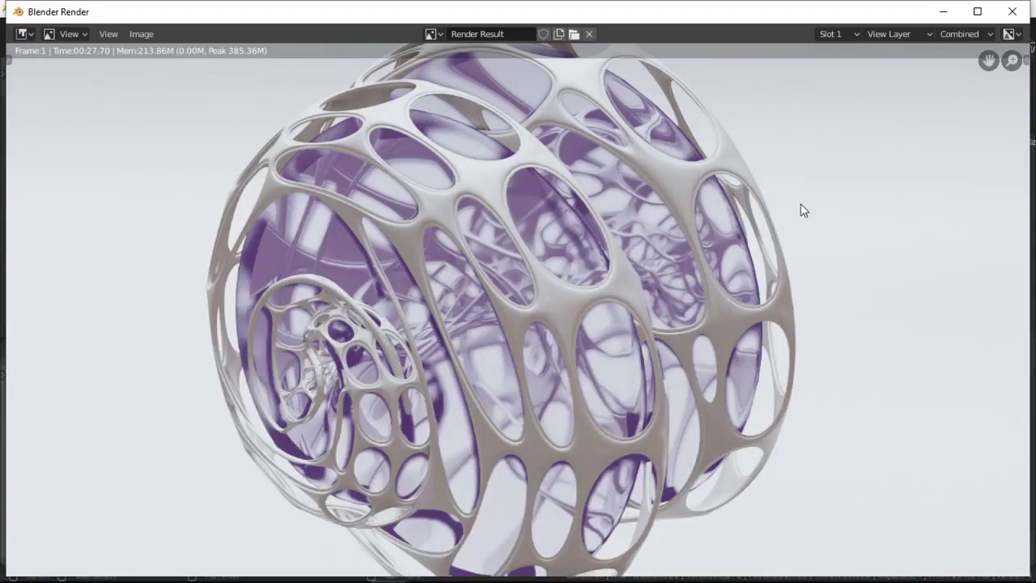
{"action": "scroll", "coordinate": [801, 210], "scroll_direction": "down", "scroll_amount": 1}
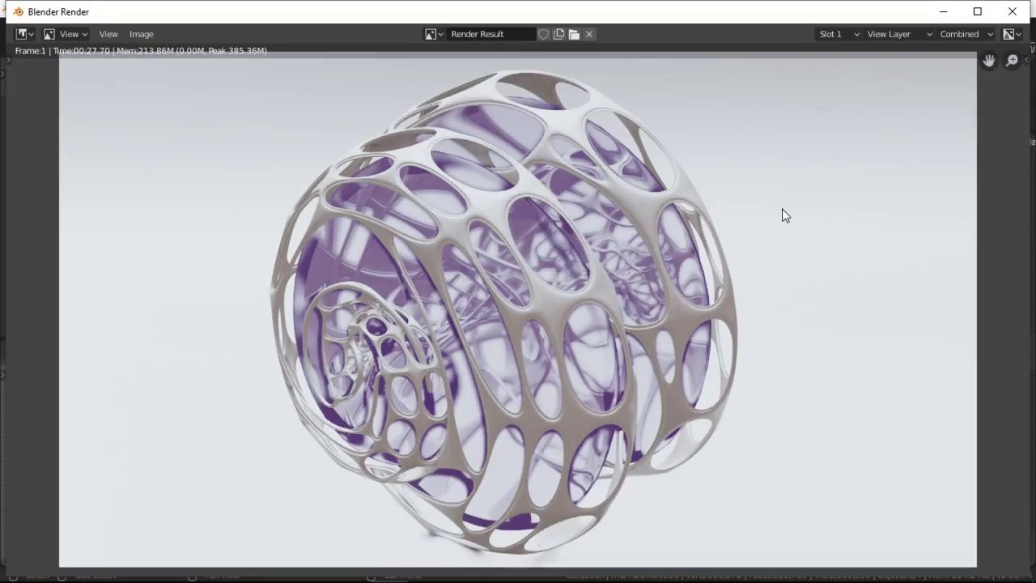
{"action": "left_click", "coordinate": [938, 14]}
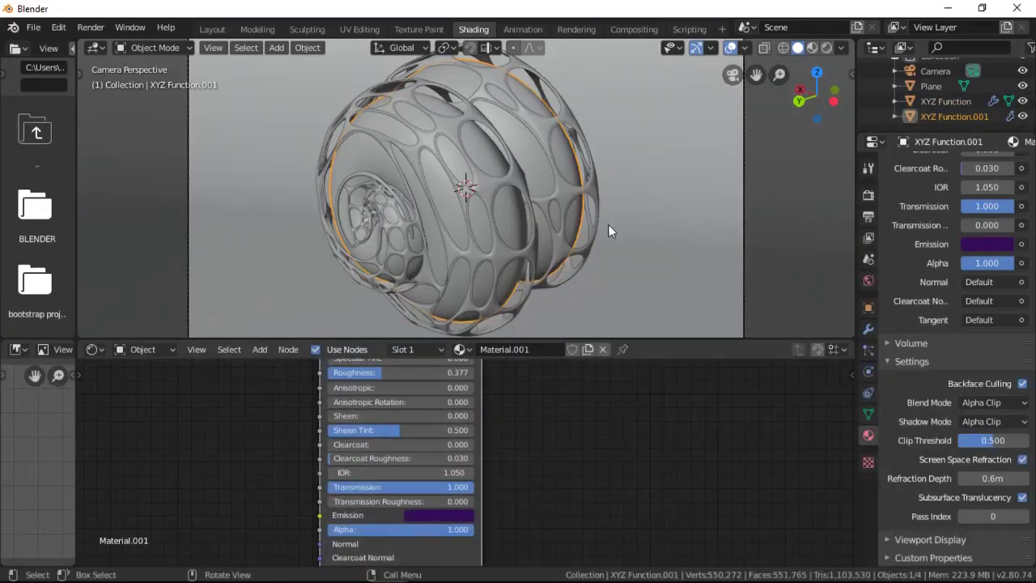
Hide the inner XYZ Function.001 shape in the rendered viewport and select the outer lattice for material editing
{"action": "left_click", "coordinate": [823, 49]}
{"action": "key", "text": "h"}
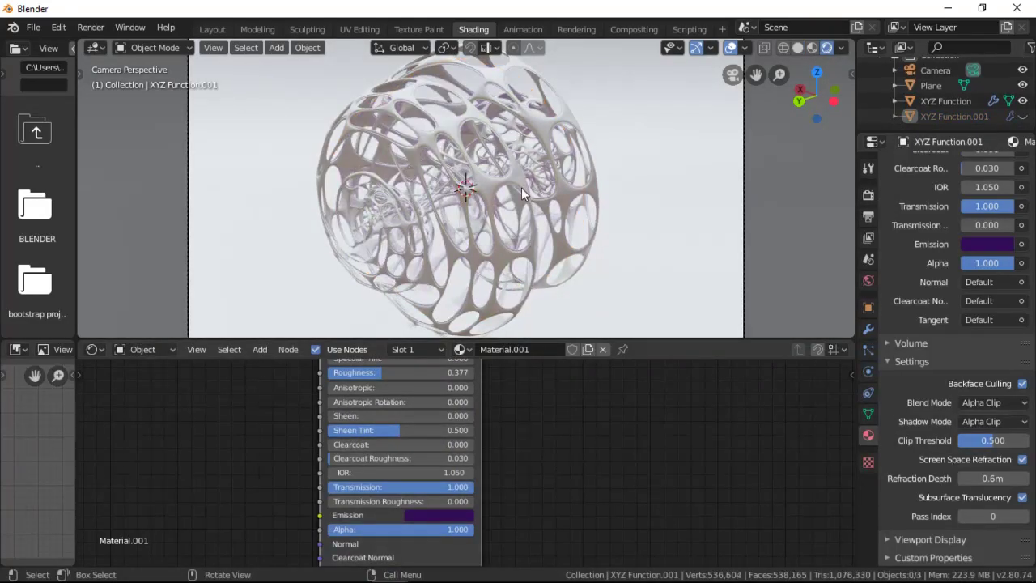
{"action": "left_click", "coordinate": [521, 187]}
{"action": "left_click", "coordinate": [484, 349]}
{"action": "scroll", "coordinate": [510, 425], "scroll_direction": "up", "scroll_amount": 3, "text": "shift"}
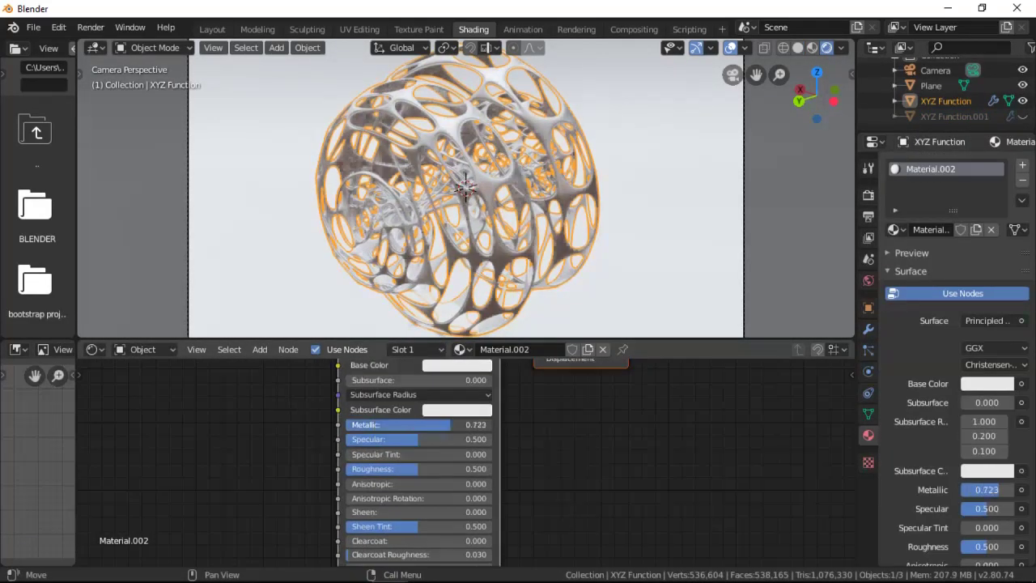
Set the lattice material's Metallic to 1.000 and its Roughness to 0.232
{"action": "left_click_drag", "start_coordinate": [451, 469], "coordinate": [412, 469]}
{"action": "scroll", "coordinate": [563, 494], "scroll_direction": "down", "scroll_amount": 2}
{"action": "middle_click_drag", "start_coordinate": [563, 491], "coordinate": [524, 565]}
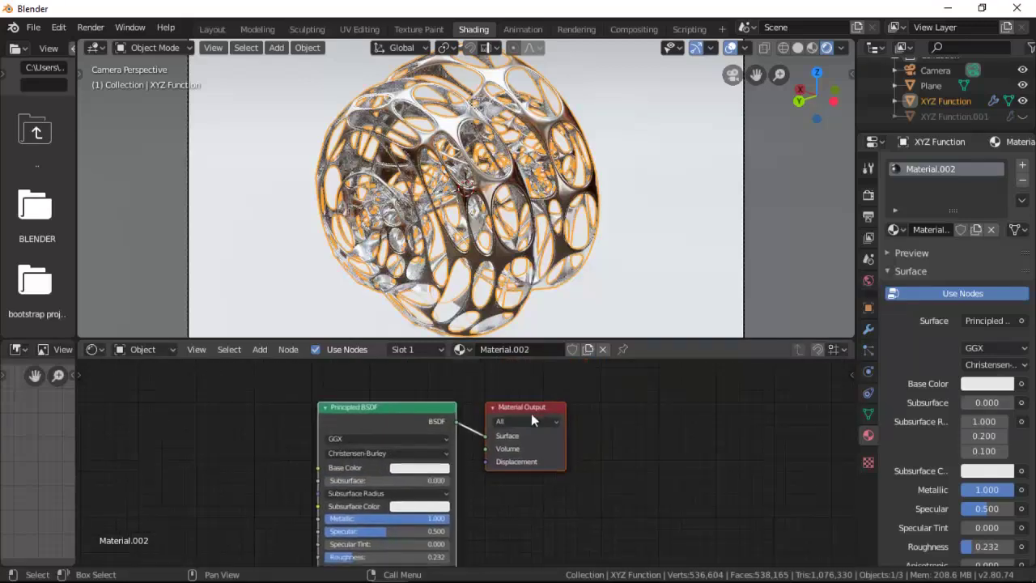
Make room beside the Material Output and insert a Mix Shader between it and the Principled BSDF of Material.002
{"action": "left_click_drag", "start_coordinate": [531, 413], "coordinate": [658, 414]}
{"action": "key", "text": "shift+a"}
{"action": "key", "text": "shift+a"}
{"action": "mouse_move", "coordinate": [499, 458]}
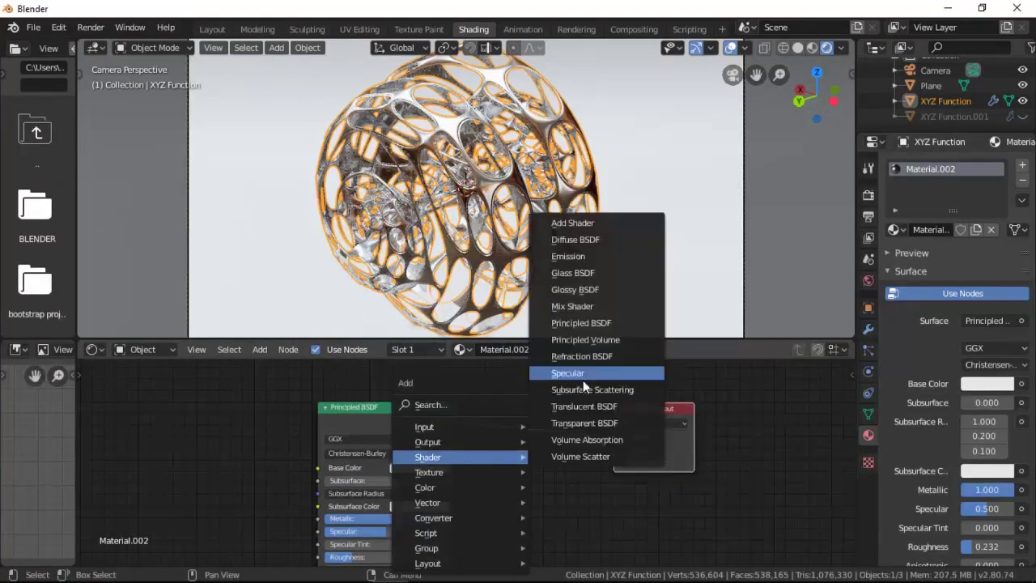
{"action": "left_click", "coordinate": [572, 305]}
{"action": "left_click", "coordinate": [532, 407]}
{"action": "key", "text": "shift+a"}
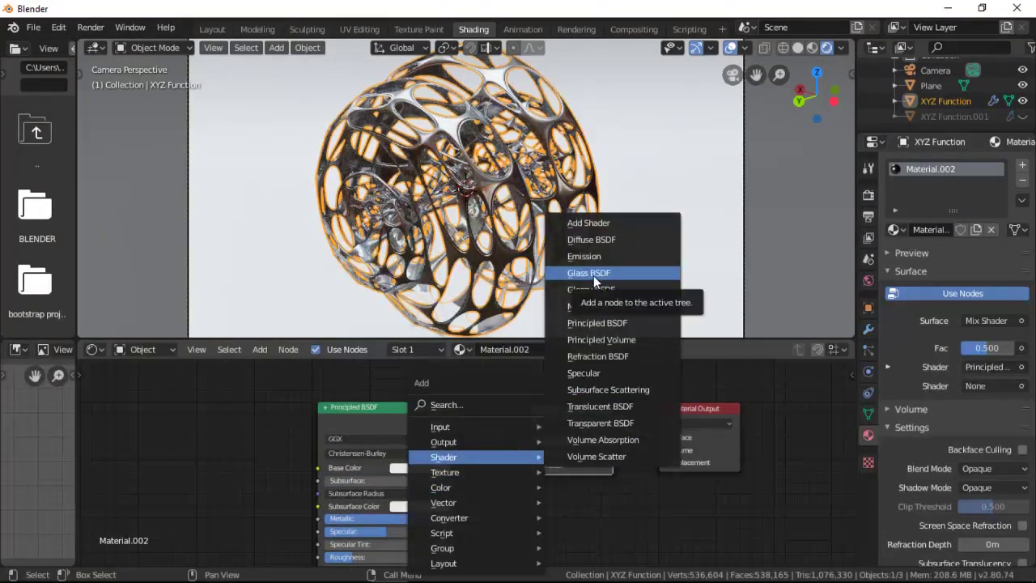
Switch the Principled BSDF node of Material.002 to a Diffuse BSDF
{"action": "left_click", "coordinate": [353, 408]}
{"action": "key", "text": "shift+s"}
{"action": "mouse_move", "coordinate": [321, 444]}
{"action": "left_click", "coordinate": [453, 176]}
Add a Glossy BSDF with roughness 0.162 below the Diffuse BSDF and link it to the Mix Shader's second shader input
{"action": "key", "text": "shift+a"}
{"action": "left_click", "coordinate": [506, 279]}
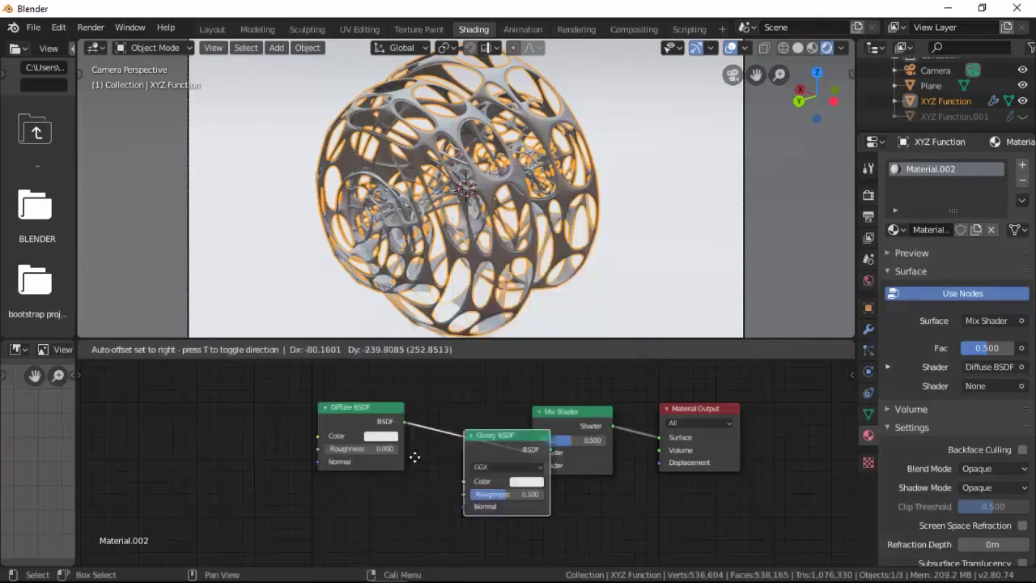
{"action": "left_click", "coordinate": [326, 476]}
{"action": "left_click_drag", "start_coordinate": [410, 493], "coordinate": [532, 465]}
{"action": "left_click_drag", "start_coordinate": [361, 540], "coordinate": [336, 540]}
Add a Layer Weight node, link its Facing output to the Mix Shader factor and set its Blend to 0.300
{"action": "middle_click_drag", "start_coordinate": [479, 502], "coordinate": [523, 564]}
{"action": "key", "text": "shift+a"}
{"action": "mouse_move", "coordinate": [336, 394]}
{"action": "left_click", "coordinate": [464, 240]}
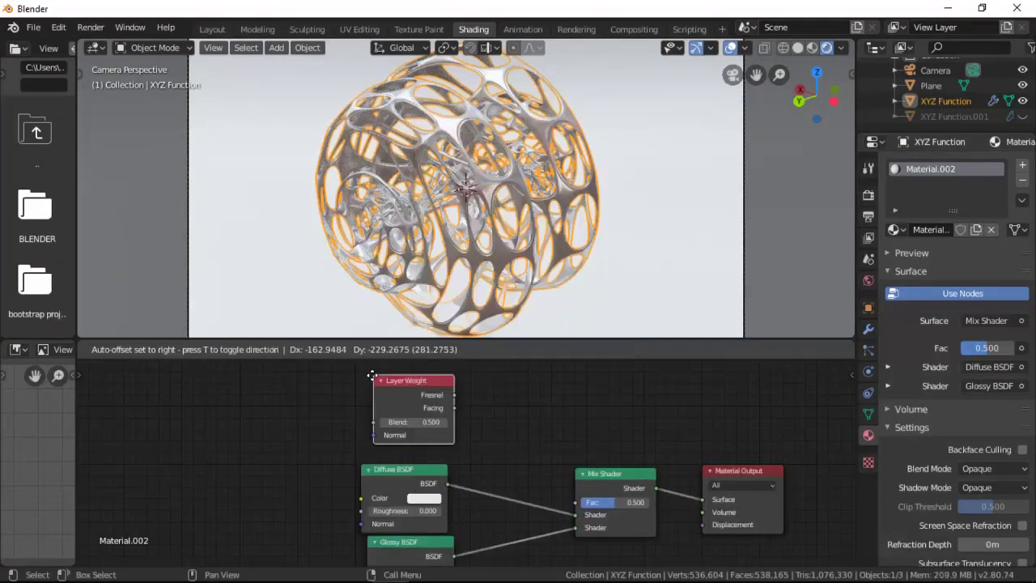
{"action": "left_click", "coordinate": [371, 374]}
{"action": "left_click_drag", "start_coordinate": [453, 409], "coordinate": [575, 501]}
{"action": "left_click", "coordinate": [385, 423]}
{"action": "left_click", "coordinate": [384, 423]}
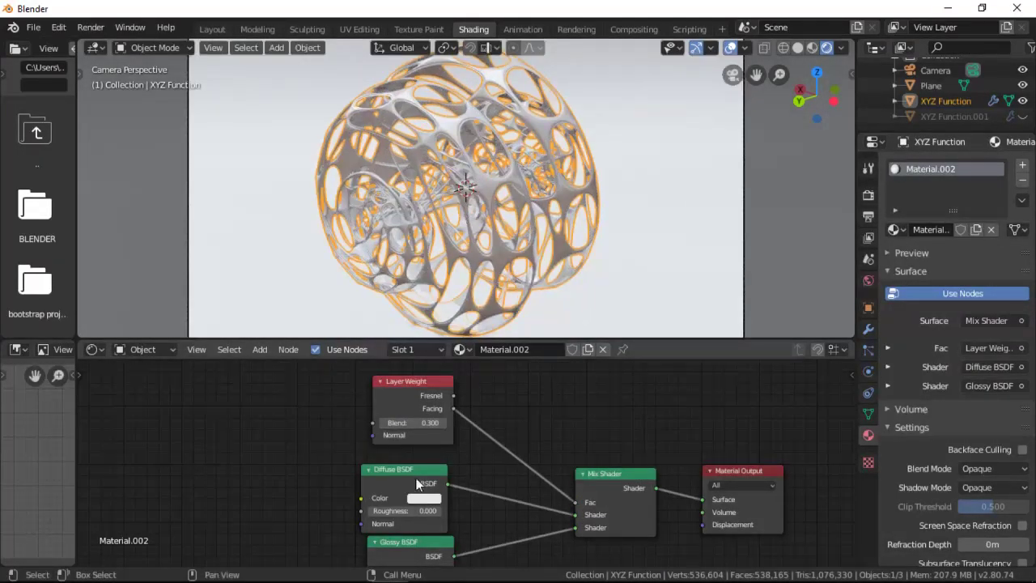
Add a Noise Texture node and a Bump node ahead of the shader nodes in Material.002
{"action": "middle_click_drag", "start_coordinate": [417, 480], "coordinate": [499, 448]}
{"action": "key", "text": "shift+a"}
{"action": "mouse_move", "coordinate": [257, 467]}
{"action": "left_click", "coordinate": [341, 405]}
{"action": "left_click", "coordinate": [173, 443]}
{"action": "key", "text": "shift+a"}
{"action": "mouse_move", "coordinate": [301, 503]}
{"action": "left_click", "coordinate": [370, 386]}
{"action": "left_click", "coordinate": [287, 429]}
Link the Bump node's Normal output to the Normal inputs of the Layer Weight, Diffuse BSDF and Glossy BSDF nodes
{"action": "mouse_move", "coordinate": [455, 403]}
{"action": "left_mouse_down"}
{"action": "mouse_move", "coordinate": [367, 447]}
{"action": "mouse_move", "coordinate": [443, 492]}
{"action": "left_mouse_up"}
{"action": "left_click", "coordinate": [798, 48]}
{"action": "scroll", "coordinate": [592, 475], "scroll_direction": "down", "scroll_amount": 1}
{"action": "middle_click_drag", "start_coordinate": [592, 475], "coordinate": [570, 432]}
{"action": "left_click_drag", "start_coordinate": [377, 406], "coordinate": [447, 521]}
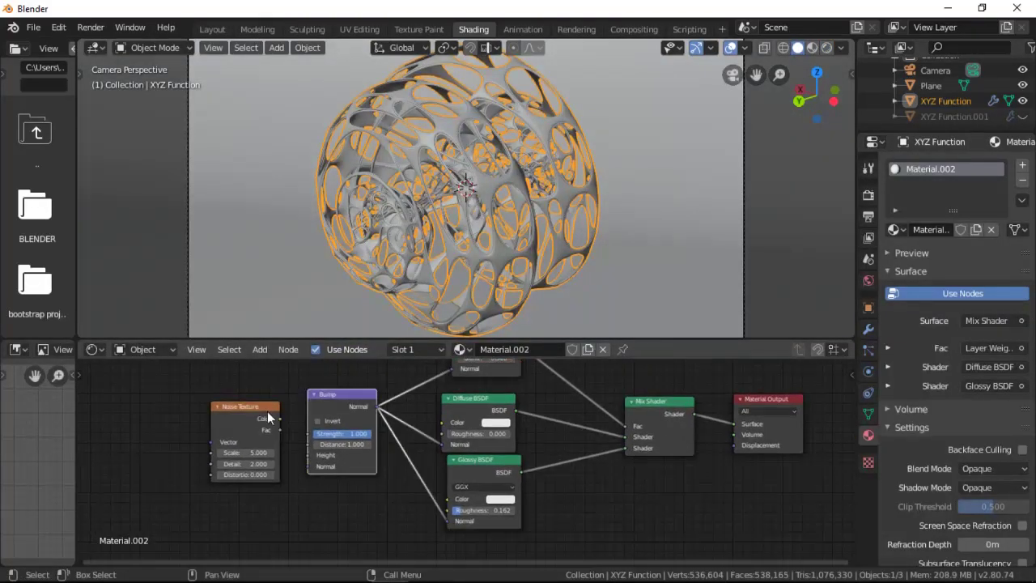
Link the Noise Texture to the Bump node's Height and insert a ColorRamp between them, spacing the nodes apart
{"action": "left_click_drag", "start_coordinate": [267, 411], "coordinate": [221, 408]}
{"action": "middle_click_drag", "start_coordinate": [352, 482], "coordinate": [452, 500]}
{"action": "key", "text": "shift+a"}
{"action": "left_click_drag", "start_coordinate": [311, 422], "coordinate": [412, 474]}
{"action": "mouse_move", "coordinate": [306, 452]}
{"action": "left_click", "coordinate": [384, 271]}
{"action": "left_click", "coordinate": [278, 476]}
{"action": "left_click_drag", "start_coordinate": [261, 420], "coordinate": [200, 416]}
{"action": "left_click_drag", "start_coordinate": [316, 480], "coordinate": [295, 441]}
Preview the ColorRamp, set its stops to 0.455 and 0.832, and set the noise to scale 44.3, detail 16 and distortion 5
{"action": "left_click", "coordinate": [826, 48]}
{"action": "left_click", "coordinate": [310, 441], "text": "ctrl+shift"}
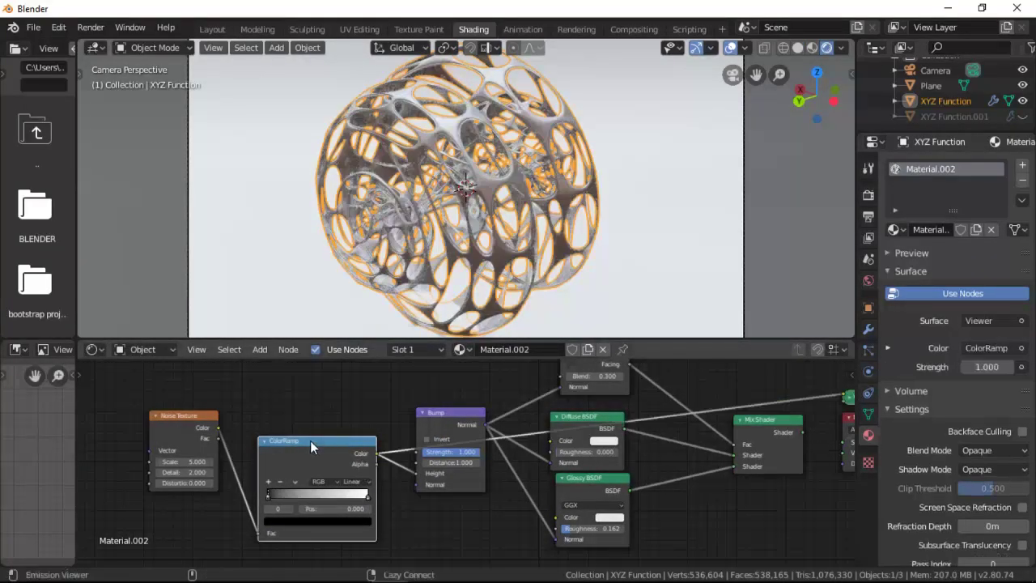
{"action": "left_click_drag", "start_coordinate": [268, 495], "coordinate": [313, 503]}
{"action": "left_click_drag", "start_coordinate": [192, 461], "coordinate": [231, 483]}
{"action": "scroll", "coordinate": [495, 267], "scroll_direction": "up", "scroll_amount": 1}
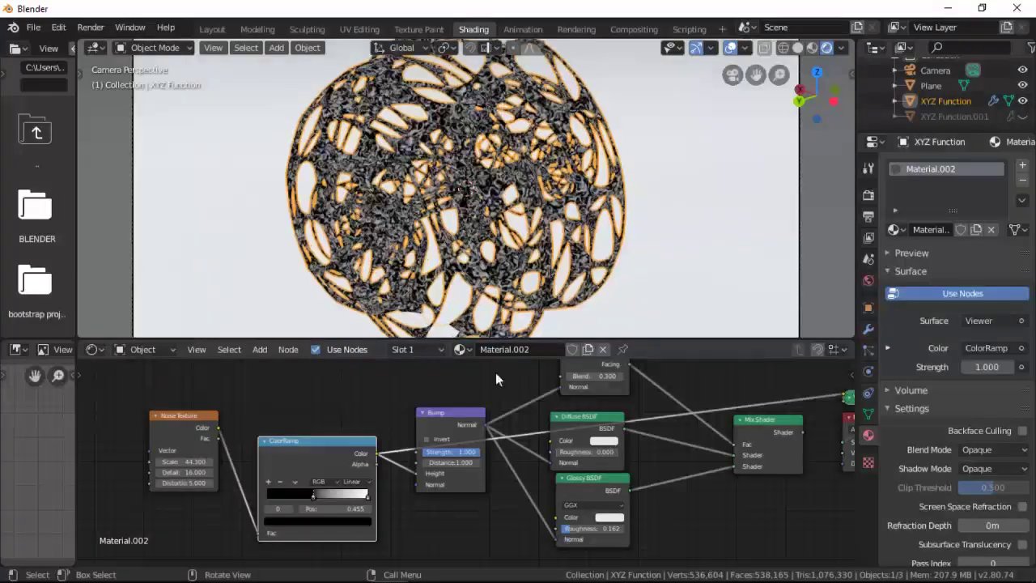
{"action": "left_click_drag", "start_coordinate": [367, 496], "coordinate": [351, 495]}
Reconnect the Mix Shader to the Material Output and set the Bump strength to 0.150
{"action": "left_click", "coordinate": [447, 413], "text": "ctrl+shift"}
{"action": "left_click", "coordinate": [759, 420], "text": "ctrl+shift"}
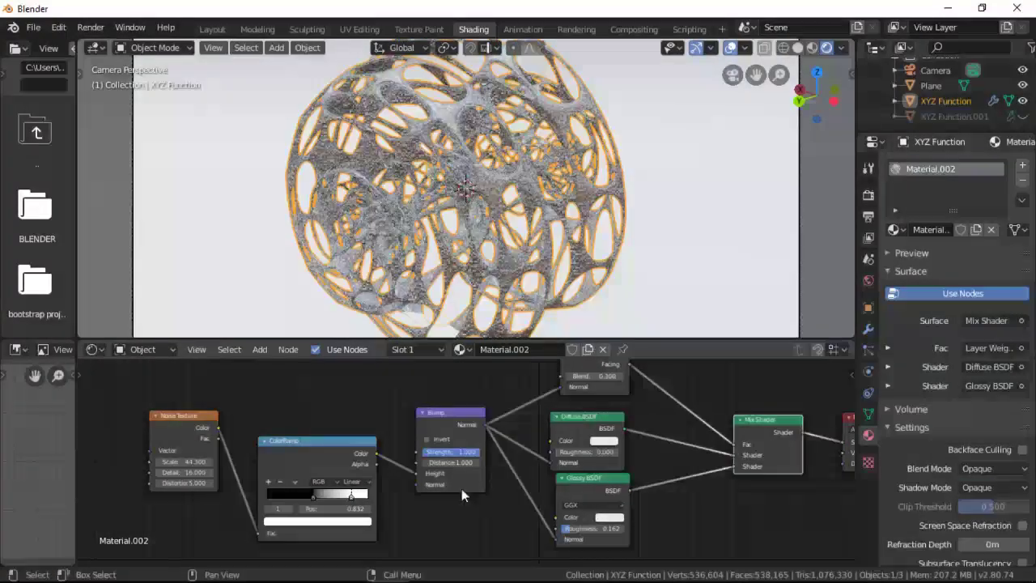
{"action": "scroll", "coordinate": [461, 488], "scroll_direction": "up", "scroll_amount": 1}
{"action": "left_click_drag", "start_coordinate": [450, 450], "coordinate": [429, 451]}
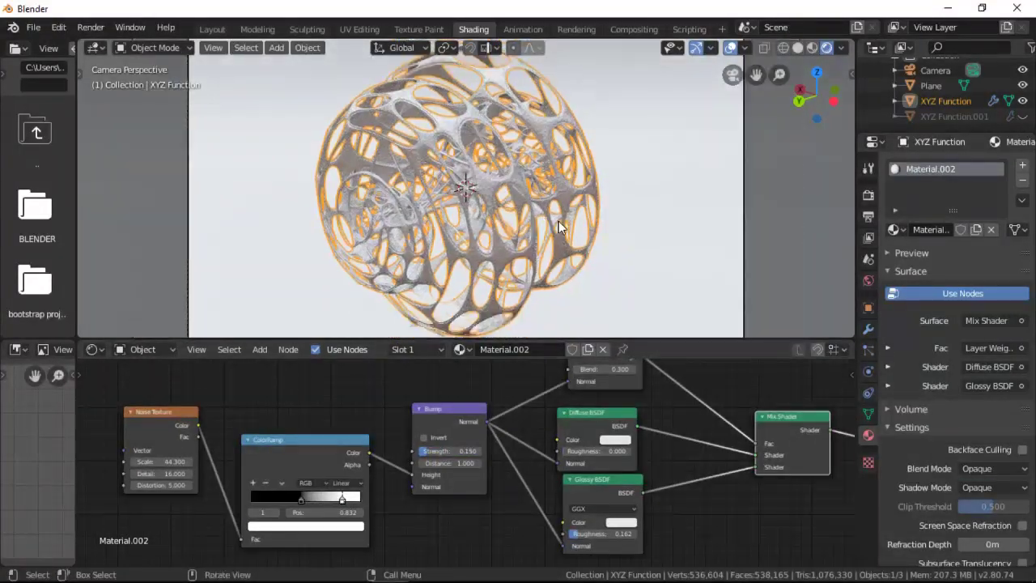
{"action": "scroll", "coordinate": [561, 225], "scroll_direction": "down", "scroll_amount": 3}
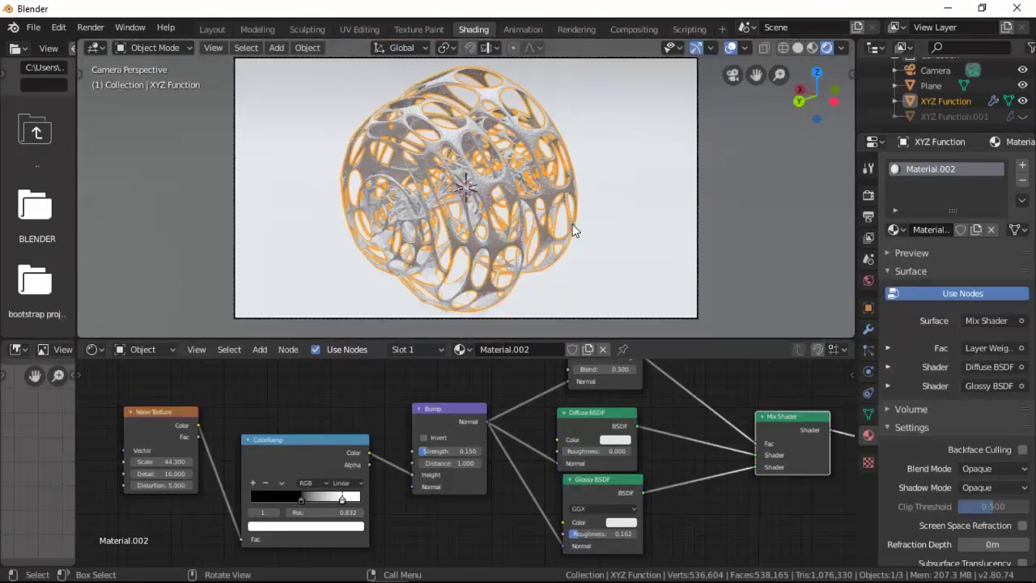
Lower the World background strength to 0.800
{"action": "left_click", "coordinate": [868, 280]}
{"action": "left_click", "coordinate": [965, 388]}
{"action": "left_click", "coordinate": [964, 388]}
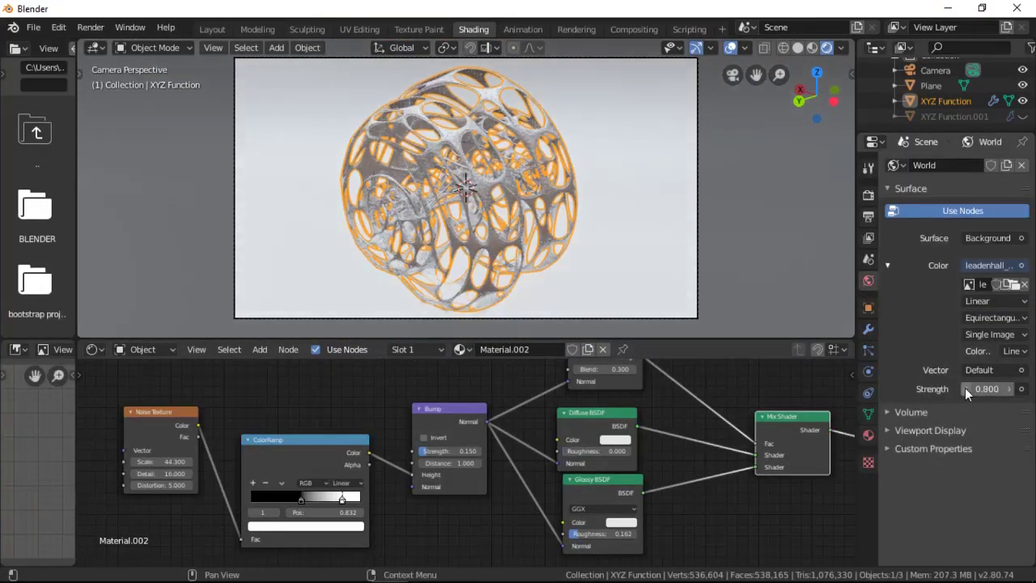
Preview the Layer Weight node, set its Blend to 0.500 and drive the Mix Shader factor with its Fresnel output
{"action": "middle_click_drag", "start_coordinate": [629, 375], "coordinate": [606, 413]}
{"action": "left_click", "coordinate": [583, 379], "text": "ctrl+shift"}
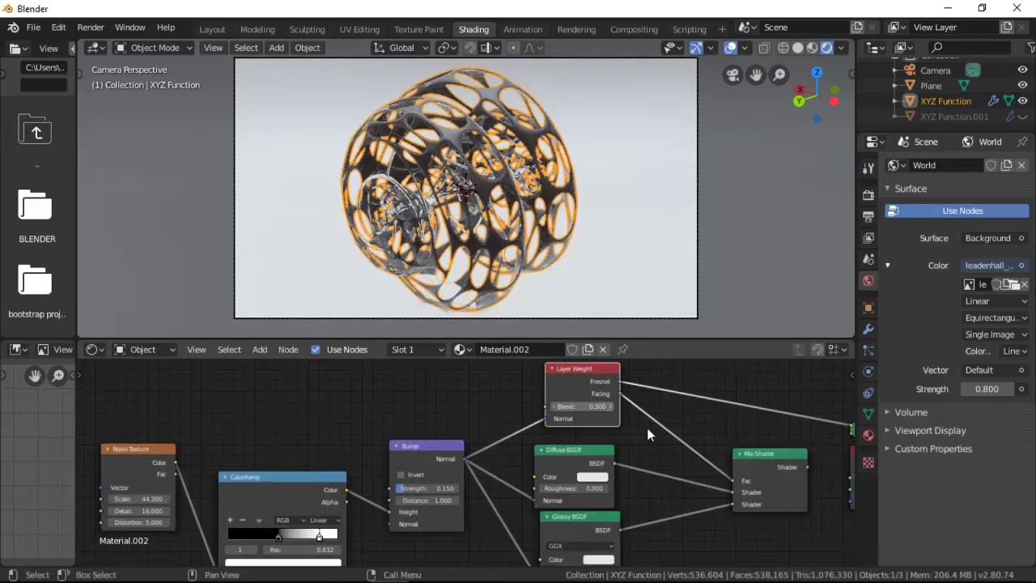
{"action": "left_click", "coordinate": [610, 407]}
{"action": "left_click", "coordinate": [610, 406]}
{"action": "left_click", "coordinate": [740, 470], "text": "ctrl+shift"}
{"action": "middle_click_drag", "start_coordinate": [735, 469], "coordinate": [641, 467]}
{"action": "left_click_drag", "start_coordinate": [526, 380], "coordinate": [643, 477]}
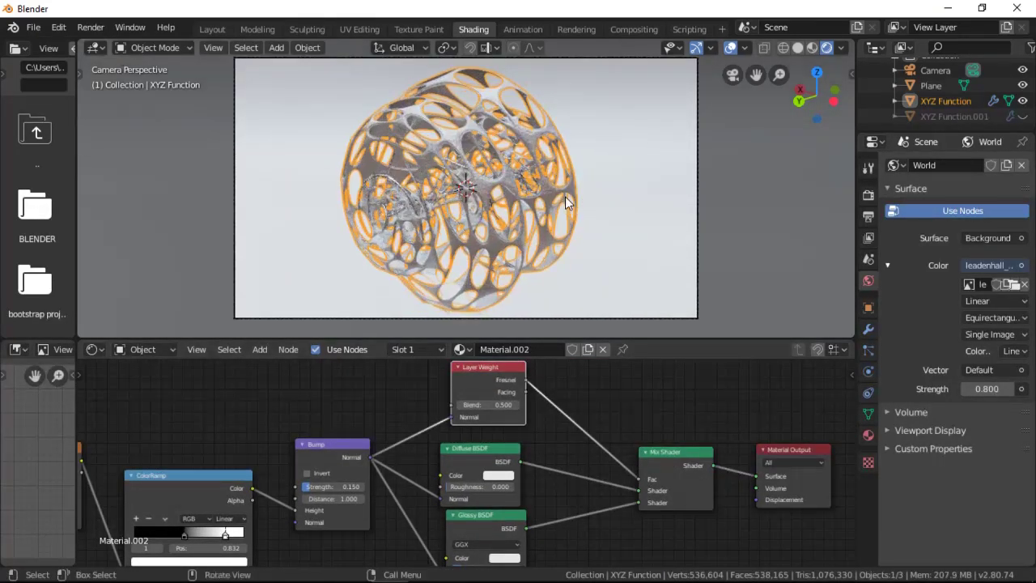
Set the Glossy BSDF roughness to 0.492 and check the lattice surface up close
{"action": "left_click", "coordinate": [498, 475]}
{"action": "middle_click_drag", "start_coordinate": [592, 551], "coordinate": [591, 521]}
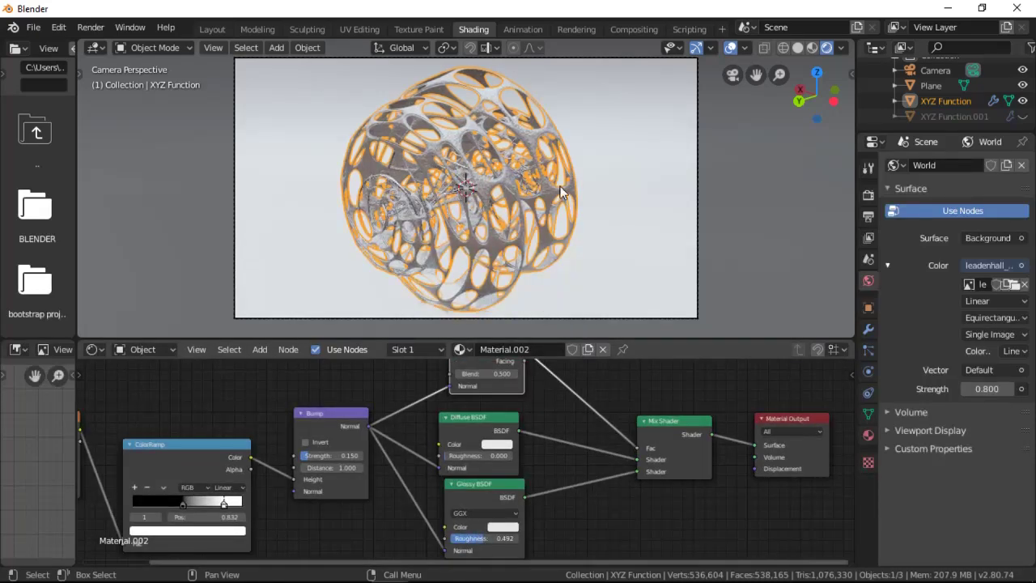
{"action": "scroll", "coordinate": [563, 192], "scroll_direction": "up", "scroll_amount": 2}
Darken the Diffuse BSDF color to a muted purple-gray with hue 0.750 and saturation 0.075
{"action": "left_click", "coordinate": [497, 444]}
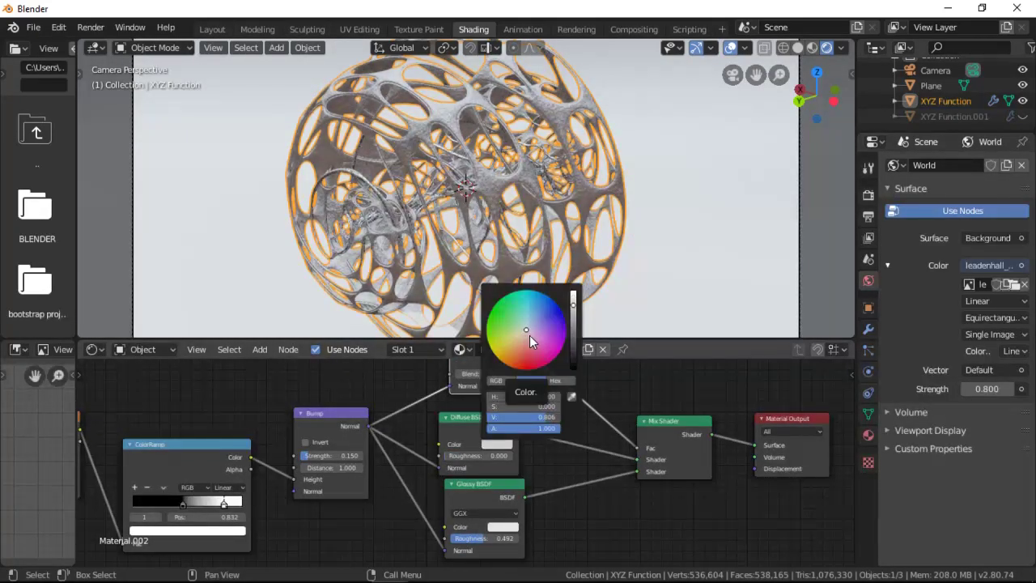
{"action": "left_click_drag", "start_coordinate": [536, 328], "coordinate": [529, 330]}
{"action": "scroll", "coordinate": [534, 331], "scroll_direction": "down", "scroll_amount": 5}
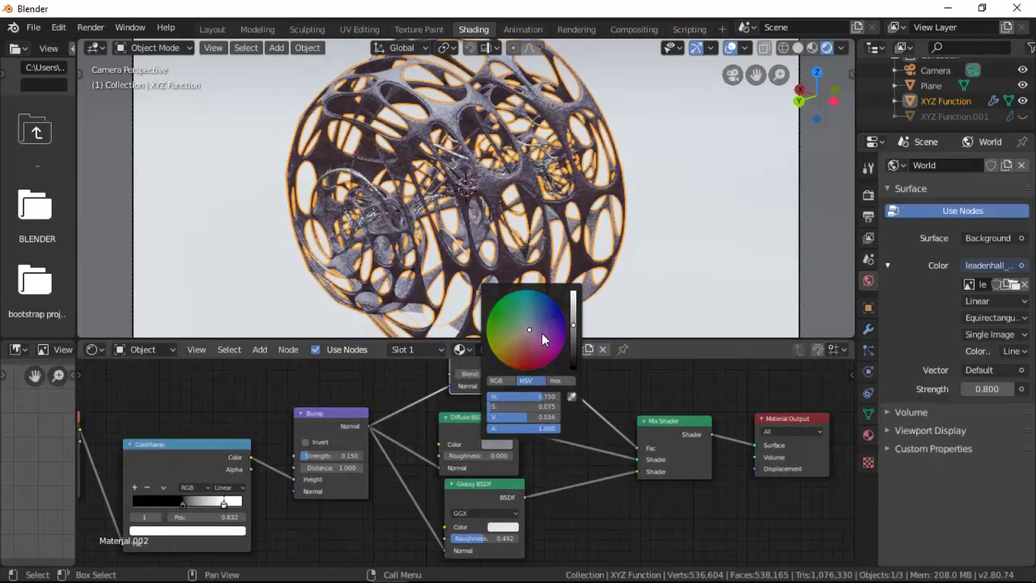
{"action": "scroll", "coordinate": [542, 334], "scroll_direction": "down", "scroll_amount": 2}
Lower the Layer Weight Blend to 0.200 while previewing its output, restore the full material and unhide the inner XYZ Function.001 shape
{"action": "middle_click_drag", "start_coordinate": [569, 434], "coordinate": [568, 481]}
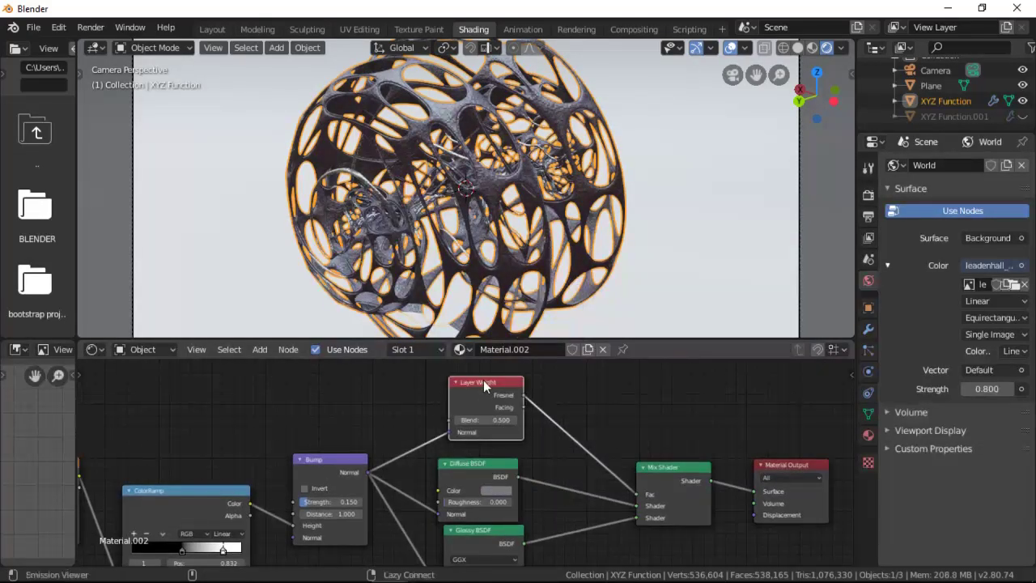
{"action": "left_click", "coordinate": [483, 380], "text": "ctrl+shift"}
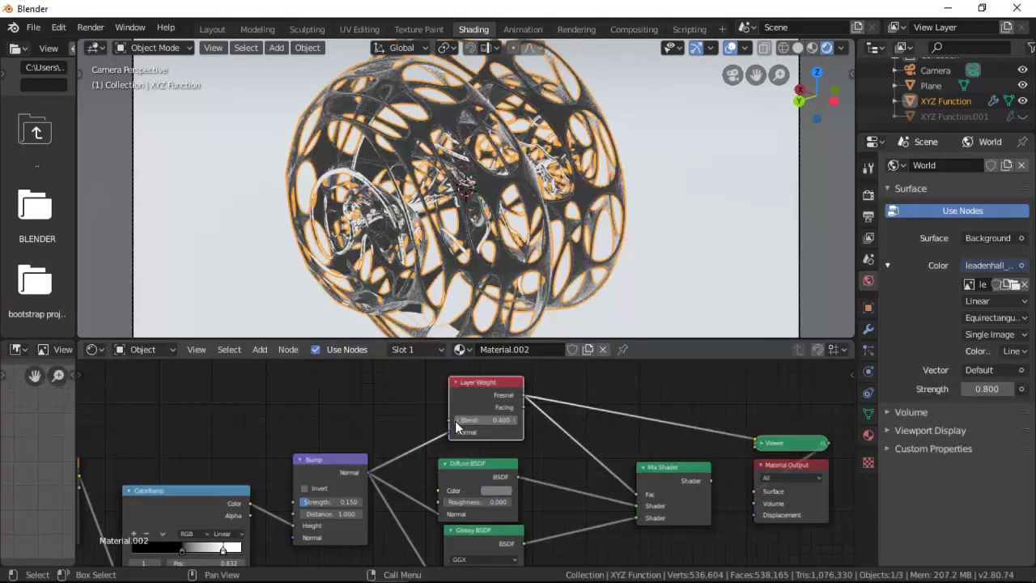
{"action": "left_click_drag", "start_coordinate": [507, 419], "coordinate": [536, 426]}
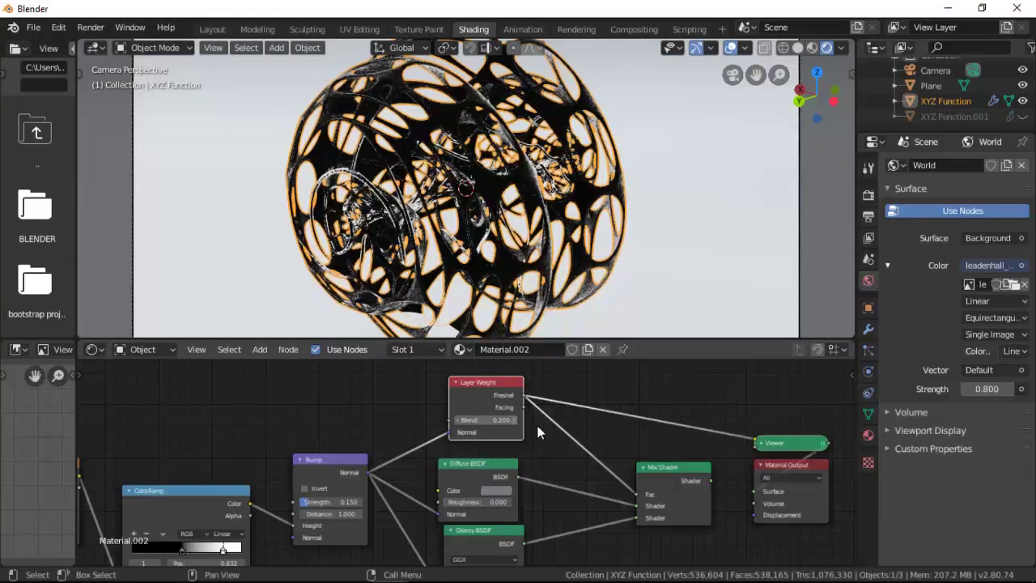
{"action": "left_click", "coordinate": [673, 468], "text": "ctrl+shift"}
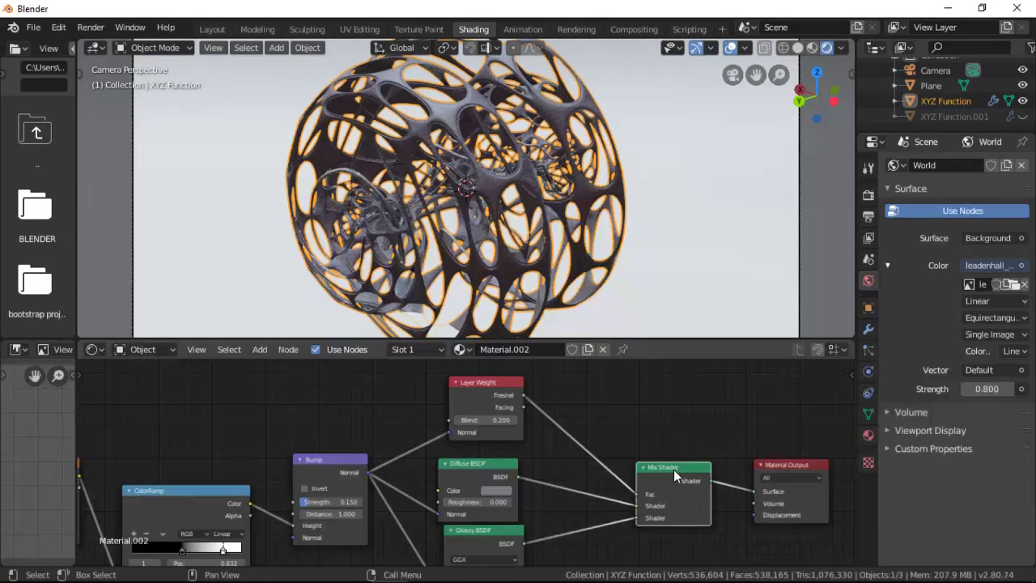
{"action": "left_click", "coordinate": [1022, 116]}
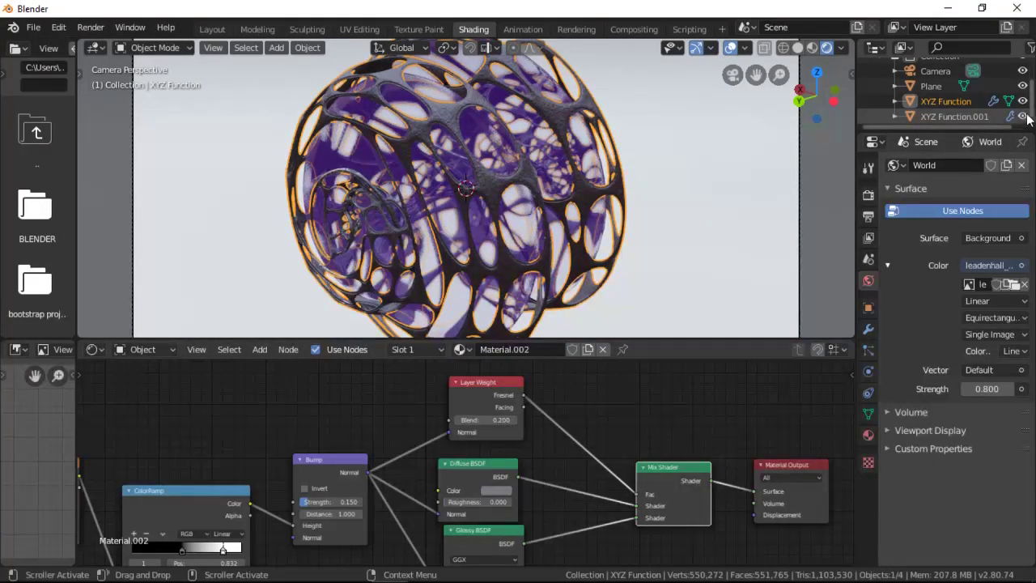
Isolate the inner XYZ Function.001 shape by toggling visibility, select it, and show both shapes again
{"action": "left_click", "coordinate": [1023, 117]}
{"action": "left_click", "coordinate": [1023, 116]}
{"action": "left_click", "coordinate": [1023, 102]}
{"action": "left_click", "coordinate": [561, 267]}
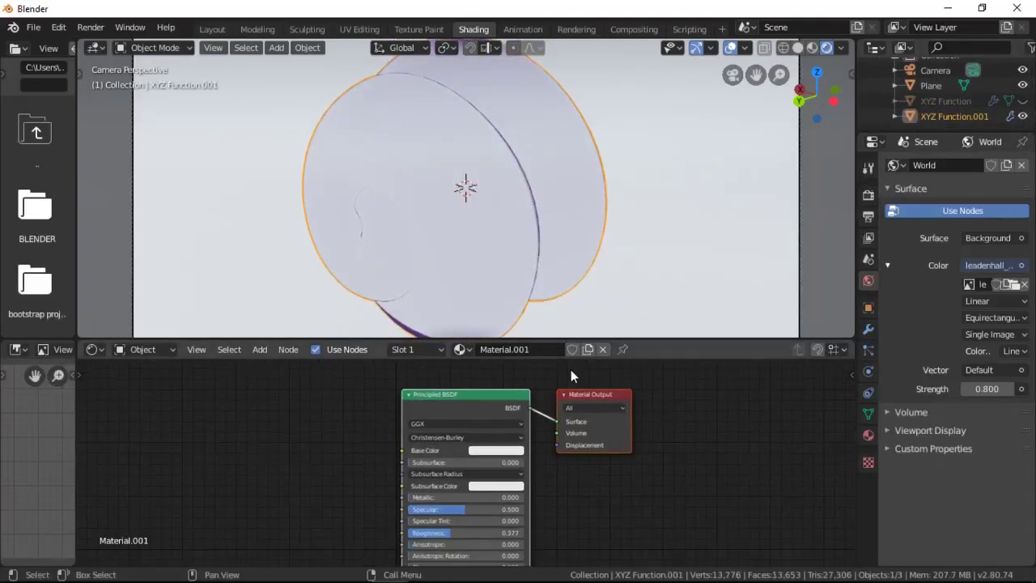
{"action": "left_click", "coordinate": [1022, 116]}
{"action": "left_click", "coordinate": [1022, 101]}
{"action": "left_click", "coordinate": [1022, 117]}
Darken and desaturate the Emission color of the inner shape's glass material to near black
{"action": "middle_click_drag", "start_coordinate": [566, 535], "coordinate": [571, 417]}
{"action": "left_click", "coordinate": [508, 527]}
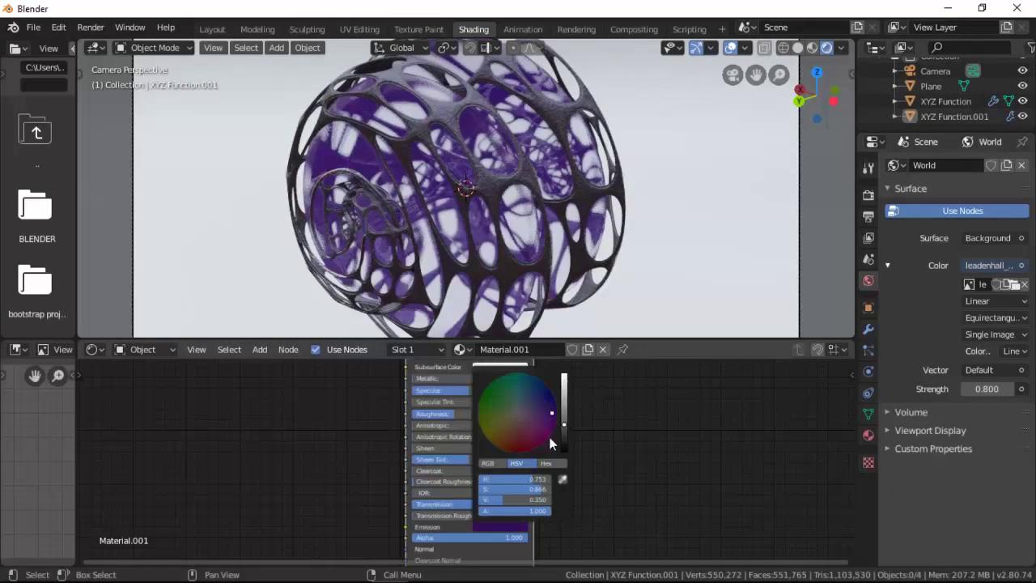
{"action": "scroll", "coordinate": [550, 445], "scroll_direction": "down", "scroll_amount": 1, "text": "ctrl"}
{"action": "left_click_drag", "start_coordinate": [524, 425], "coordinate": [513, 430]}
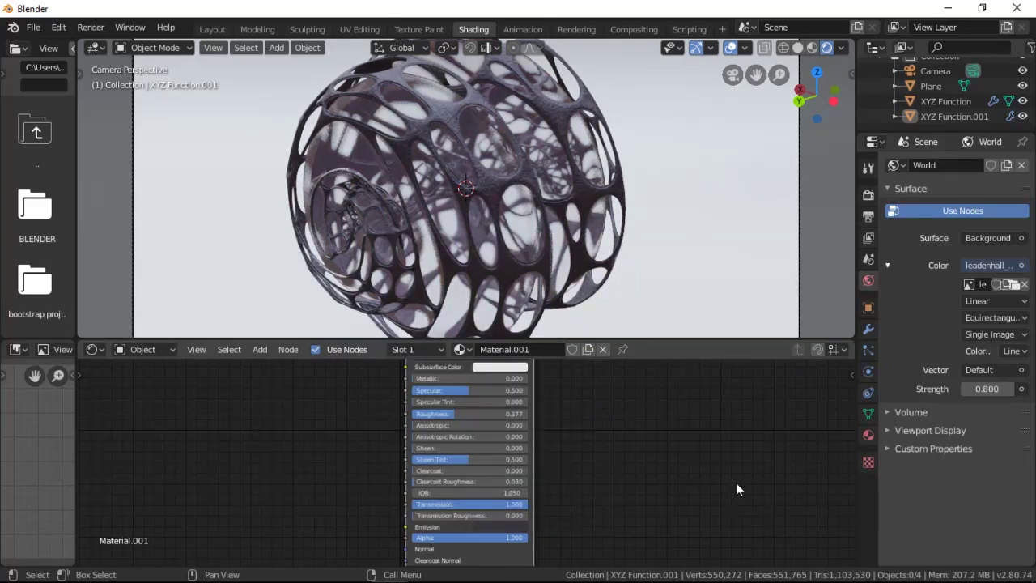
{"action": "scroll", "coordinate": [612, 248], "scroll_direction": "down", "scroll_amount": 1}
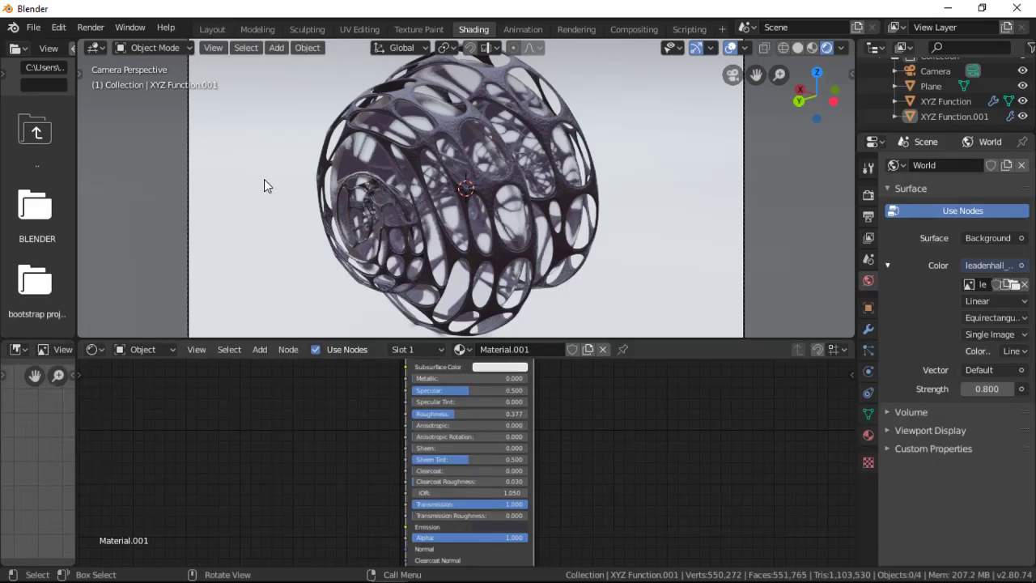
Scale the inner XYZ Function.001 shape up slightly, to about 1.07, so it fills the lattice openings
{"action": "left_click", "coordinate": [1023, 100]}
{"action": "left_click", "coordinate": [1022, 99]}
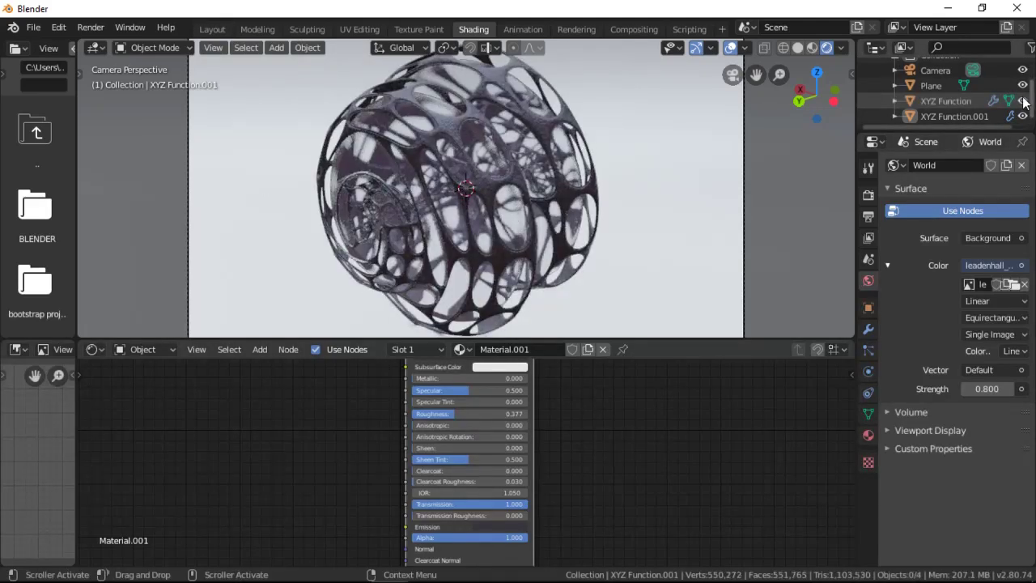
{"action": "left_click", "coordinate": [953, 116]}
{"action": "key", "text": "s"}
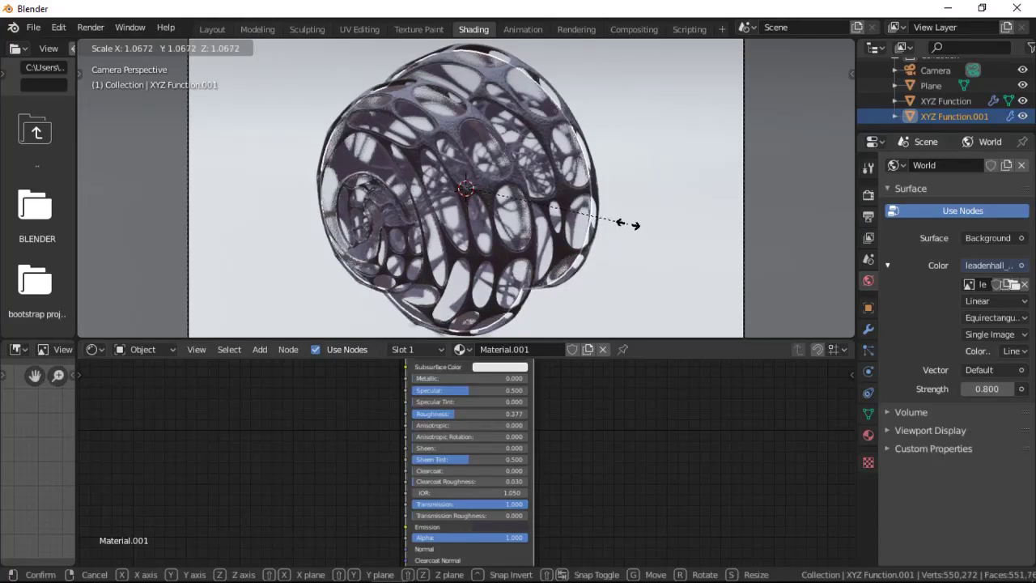
{"action": "left_click", "coordinate": [631, 230]}
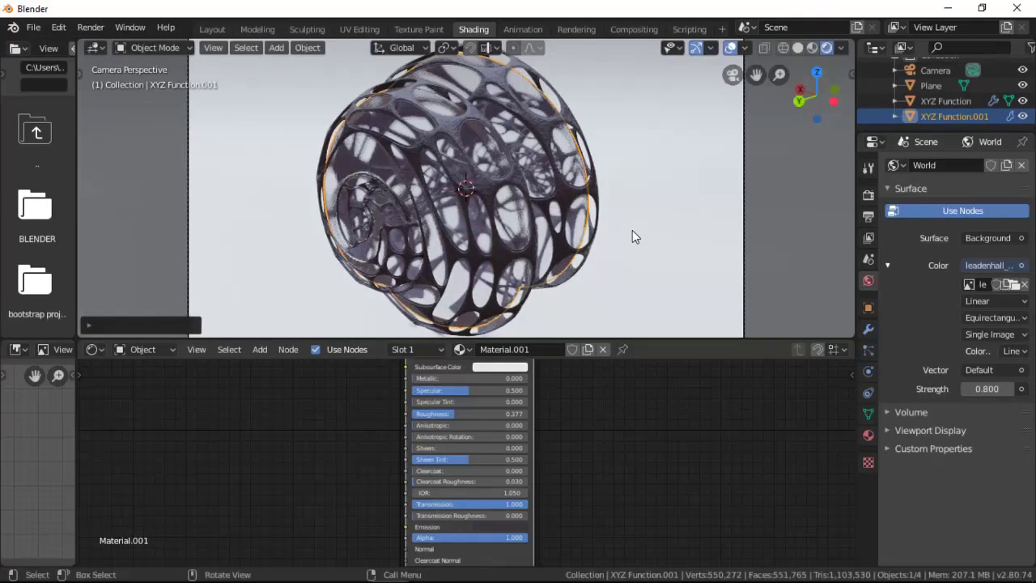
Enable depth of field on the camera and pick the XYZ Function shape as its focus object
{"action": "key", "text": "z"}
{"action": "left_click", "coordinate": [935, 71]}
{"action": "left_click", "coordinate": [869, 371]}
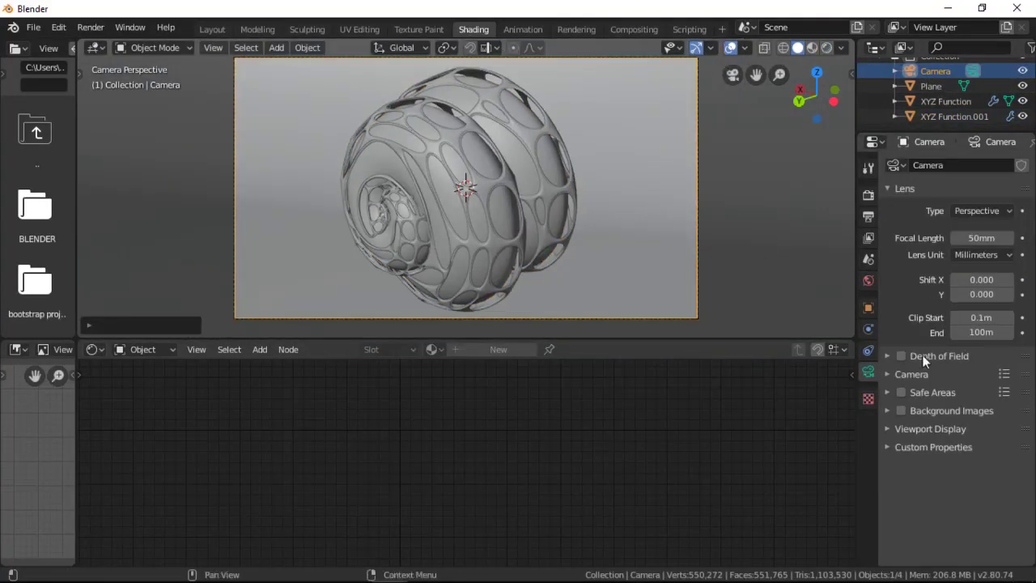
{"action": "left_click", "coordinate": [900, 356]}
{"action": "left_click", "coordinate": [939, 356]}
{"action": "left_click", "coordinate": [1006, 378]}
{"action": "left_click", "coordinate": [477, 152]}
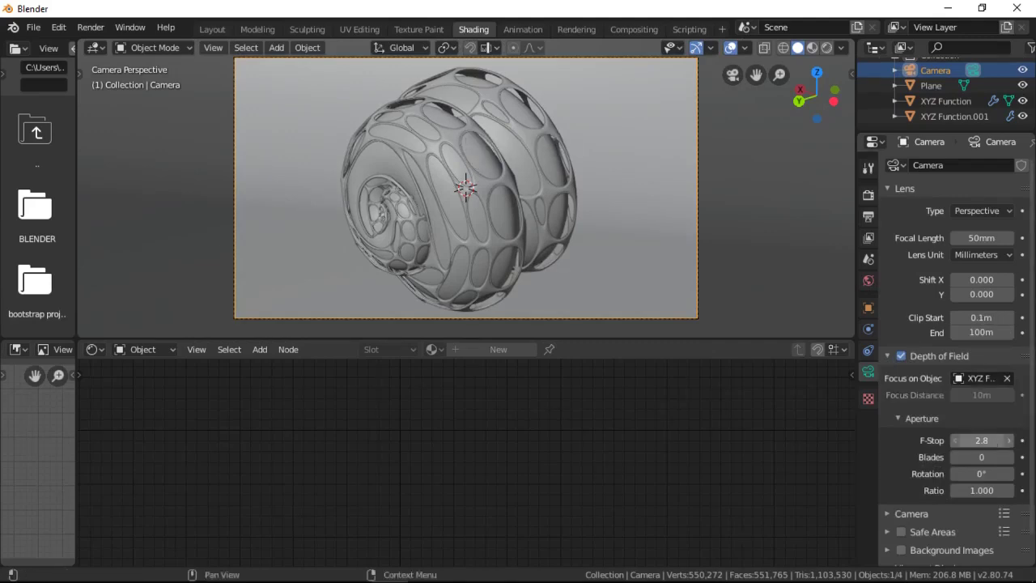
Set the background plane's material roughness to 1.000 and darken its base color to a muted purple-gray
{"action": "left_click", "coordinate": [634, 276]}
{"action": "key", "text": "z"}
{"action": "left_click_drag", "start_coordinate": [469, 491], "coordinate": [530, 490]}
{"action": "left_click", "coordinate": [504, 408]}
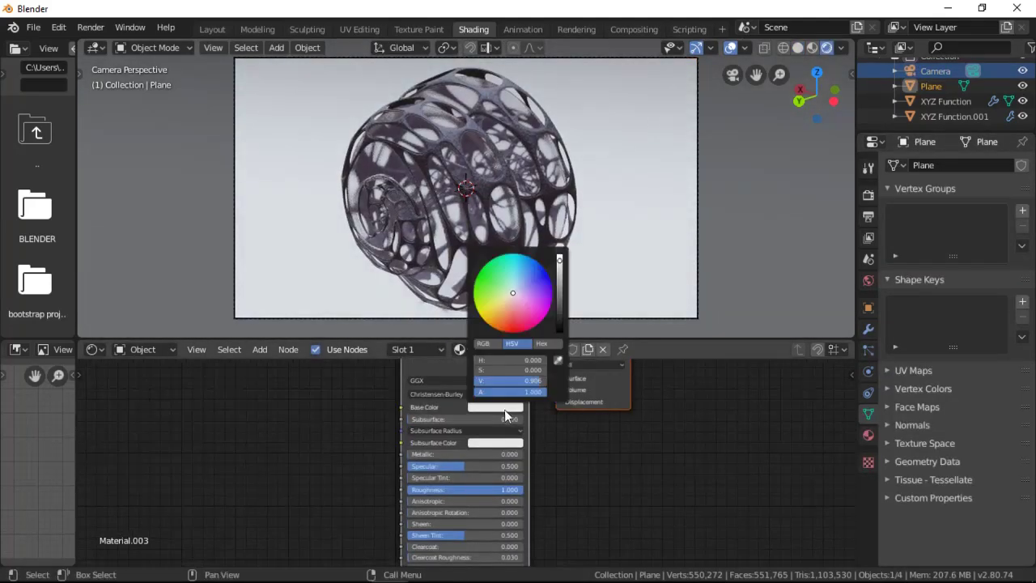
{"action": "scroll", "coordinate": [512, 324], "scroll_direction": "down", "scroll_amount": 10}
{"action": "scroll", "coordinate": [515, 328], "scroll_direction": "down", "scroll_amount": 3}
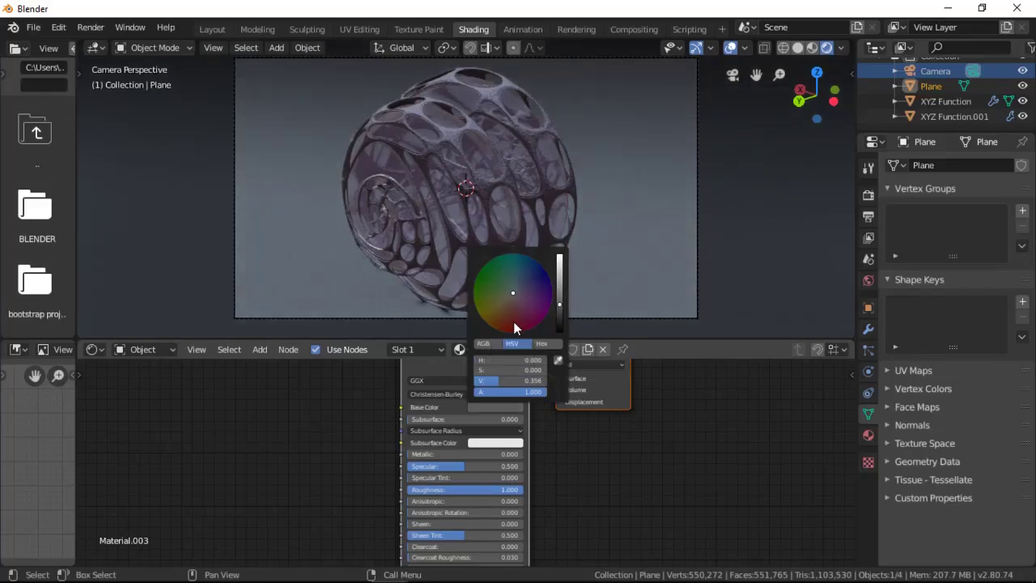
{"action": "left_click", "coordinate": [515, 296]}
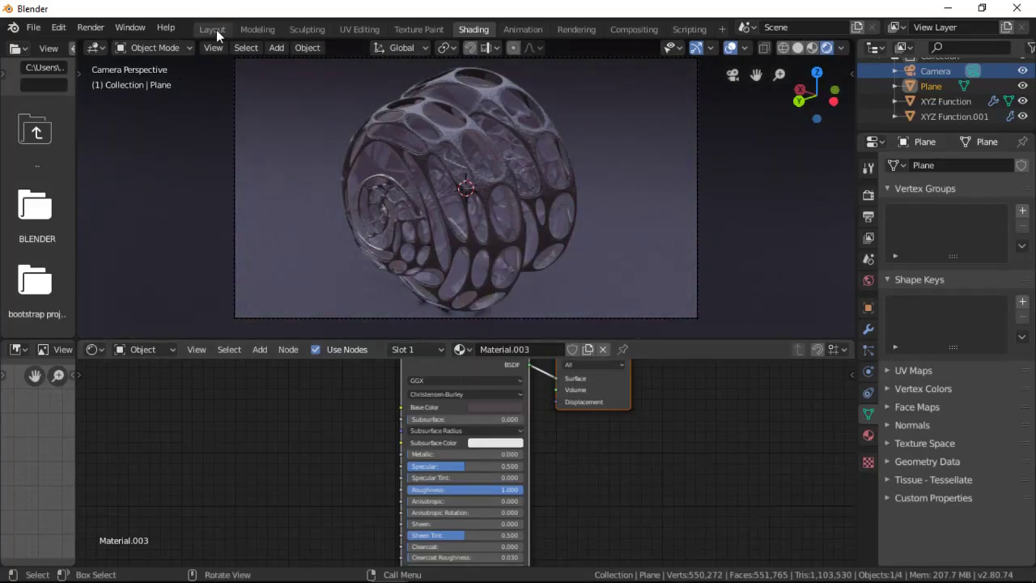
Switch to the Layout workspace, enlarge the camera view and display it in rendered shading
{"action": "left_click", "coordinate": [793, 49]}
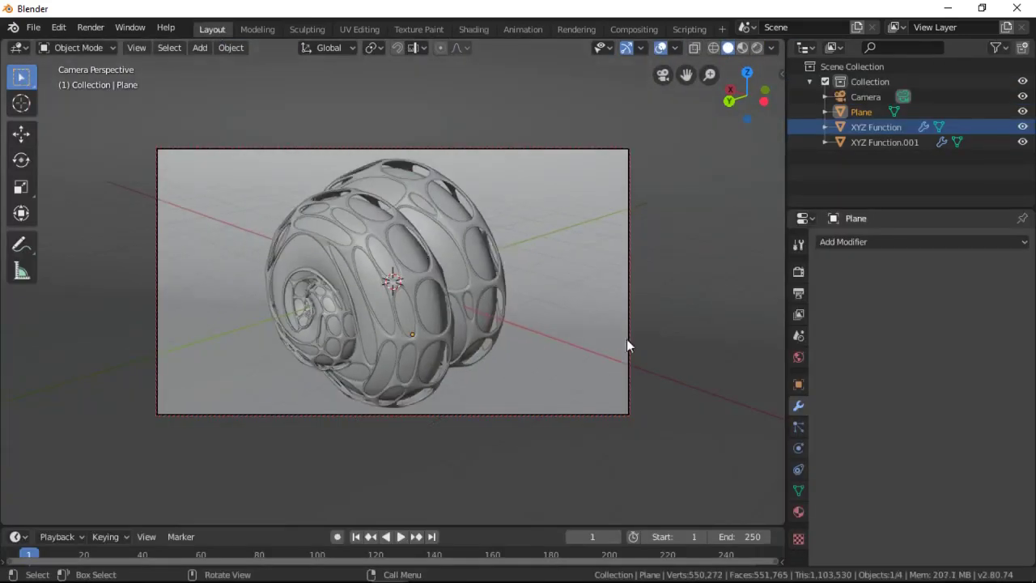
{"action": "scroll", "coordinate": [801, 314], "scroll_direction": "up", "scroll_amount": 2}
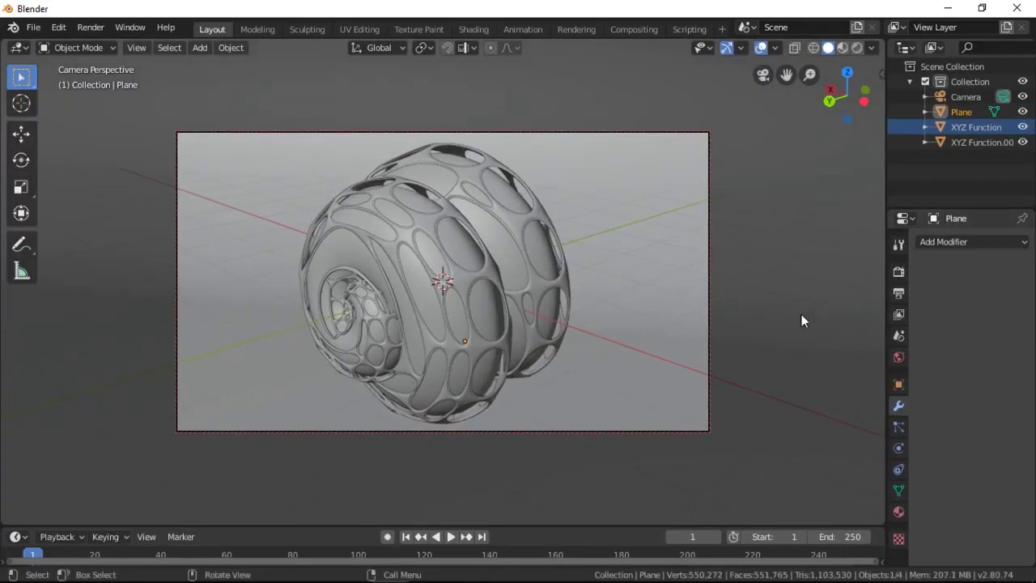
{"action": "key", "text": "n"}
{"action": "scroll", "coordinate": [661, 294], "scroll_direction": "up", "scroll_amount": 3}
{"action": "key", "text": "n"}
{"action": "key", "text": "z"}
{"action": "left_click", "coordinate": [613, 238]}
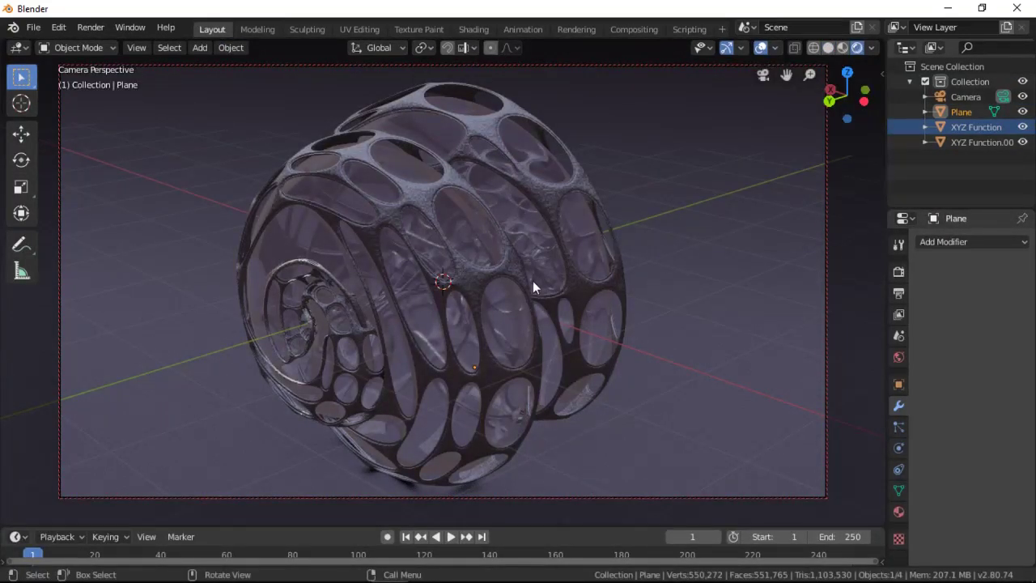
Add a point light inside the shape and move it about 0.853 m along the Y axis
{"action": "key", "text": "shift+a"}
{"action": "mouse_move", "coordinate": [548, 458]}
{"action": "left_click", "coordinate": [609, 458]}
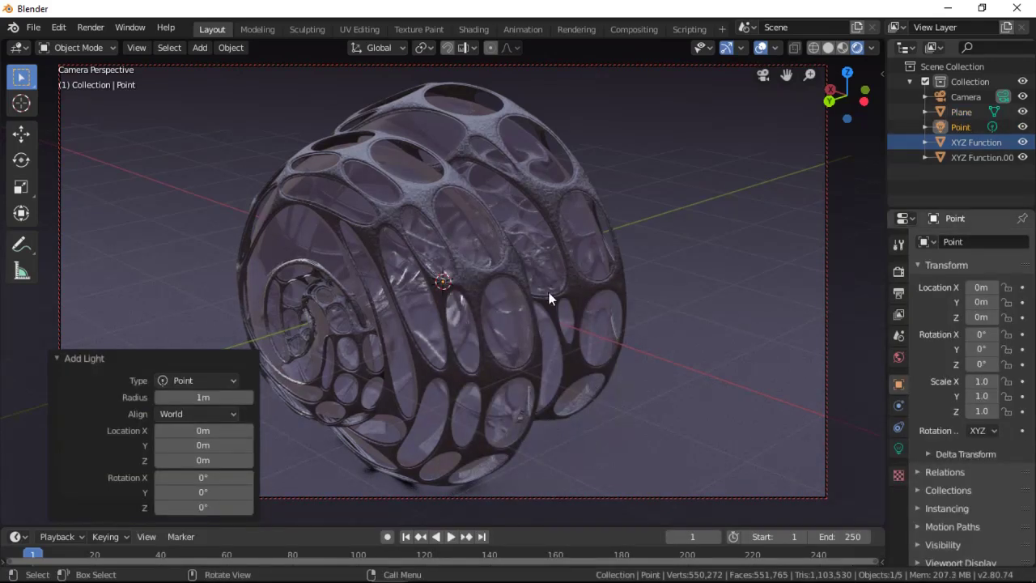
{"action": "key", "text": "g"}
{"action": "key", "text": "y"}
{"action": "left_click", "coordinate": [481, 315]}
Set the point light's power to 50 W and its color to light pink-red
{"action": "left_click", "coordinate": [898, 448]}
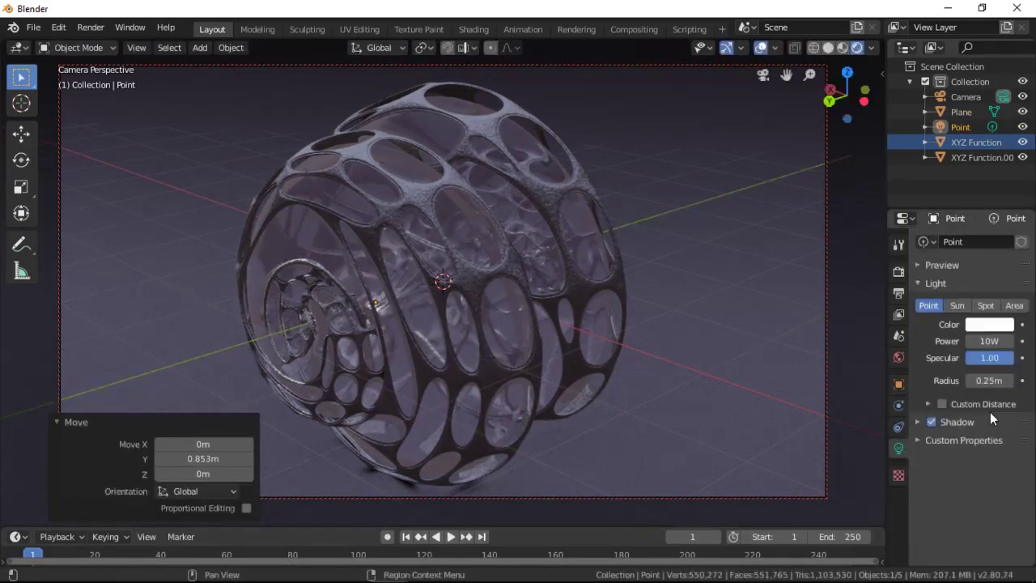
{"action": "left_click_drag", "start_coordinate": [988, 341], "coordinate": [1006, 341]}
{"action": "left_click", "coordinate": [988, 325]}
{"action": "left_click_drag", "start_coordinate": [946, 180], "coordinate": [934, 197]}
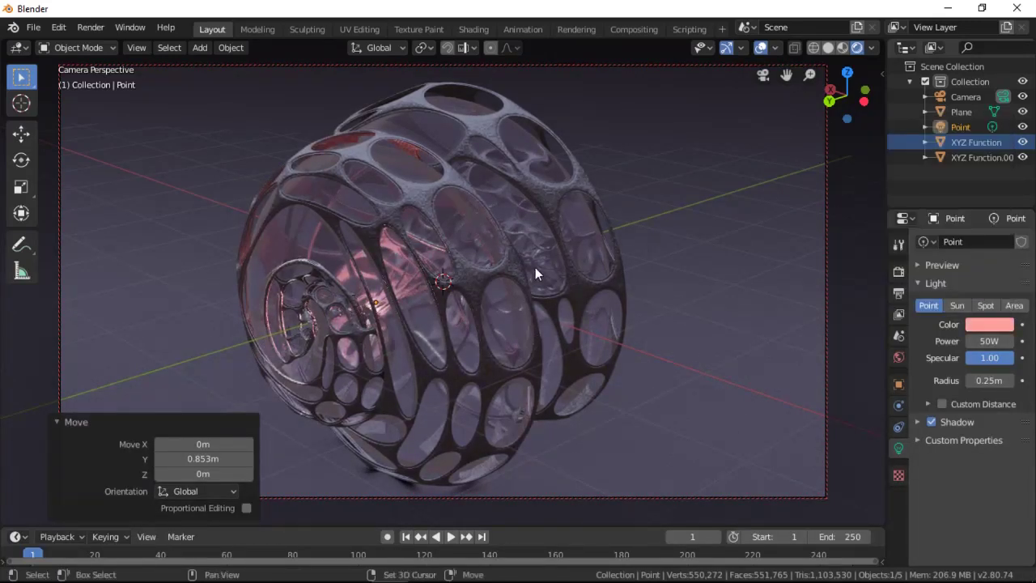
Duplicate the point light about -1.47 m along the Y axis and color the copy light blue-violet
{"action": "key", "text": "shift+d"}
{"action": "key", "text": "y"}
{"action": "left_click", "coordinate": [645, 231]}
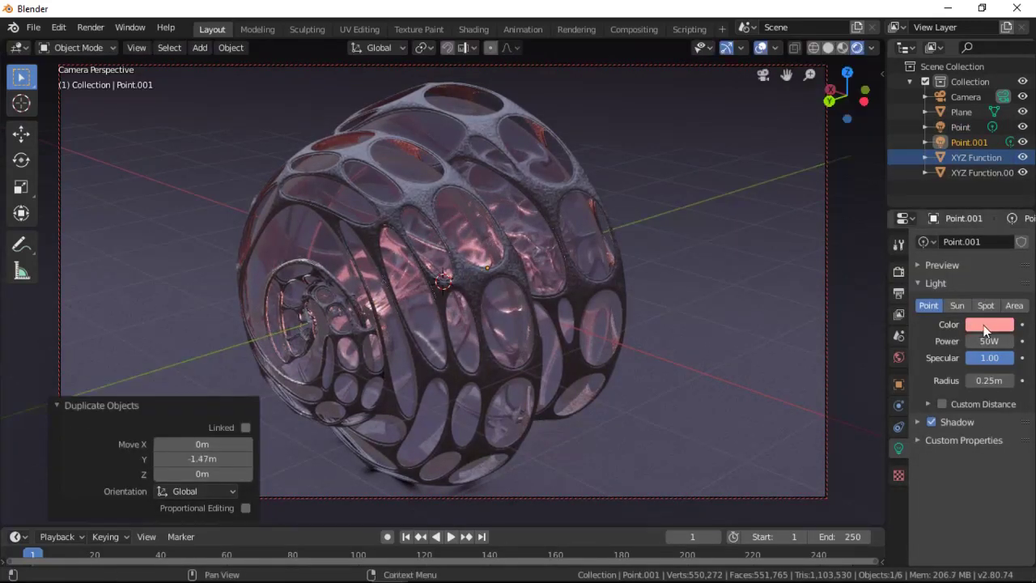
{"action": "left_click", "coordinate": [984, 325]}
{"action": "left_click_drag", "start_coordinate": [952, 168], "coordinate": [954, 174]}
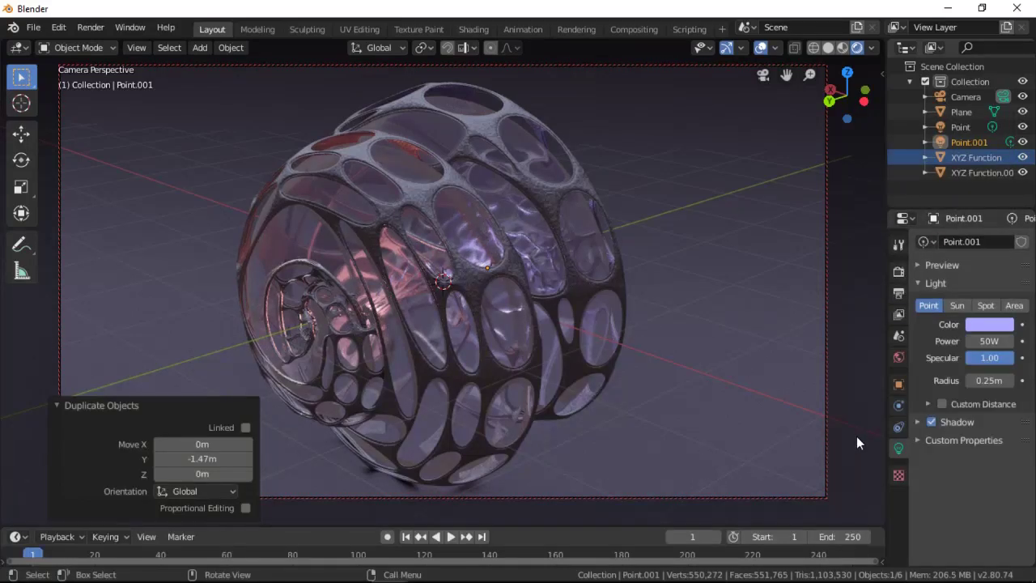
Return to solid shading, render the camera image and inspect the lattice and glass up close
{"action": "left_click", "coordinate": [91, 403]}
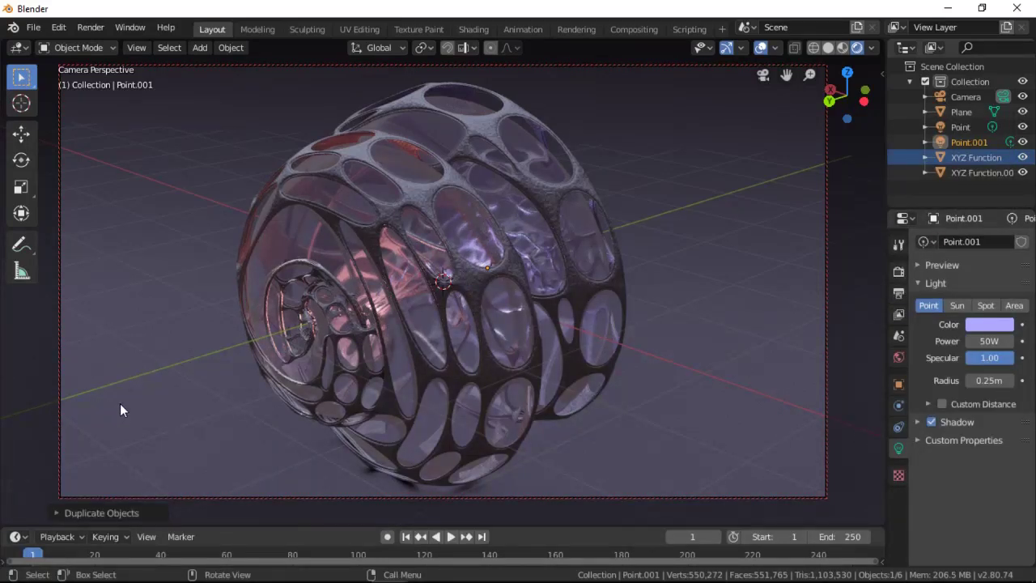
{"action": "key", "text": "z"}
{"action": "left_click", "coordinate": [530, 364]}
{"action": "key", "text": "KP_0"}
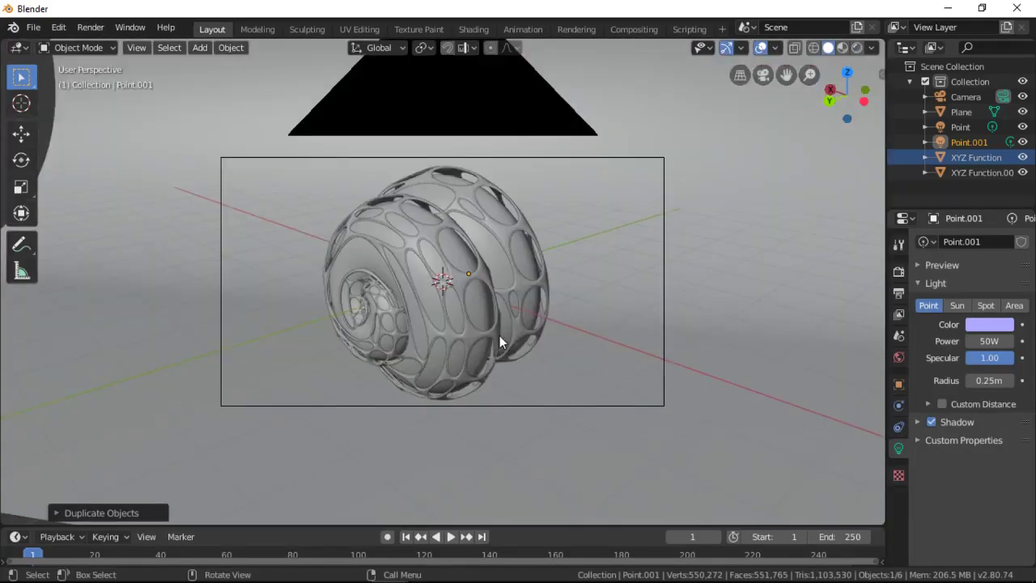
{"action": "key", "text": "F12"}
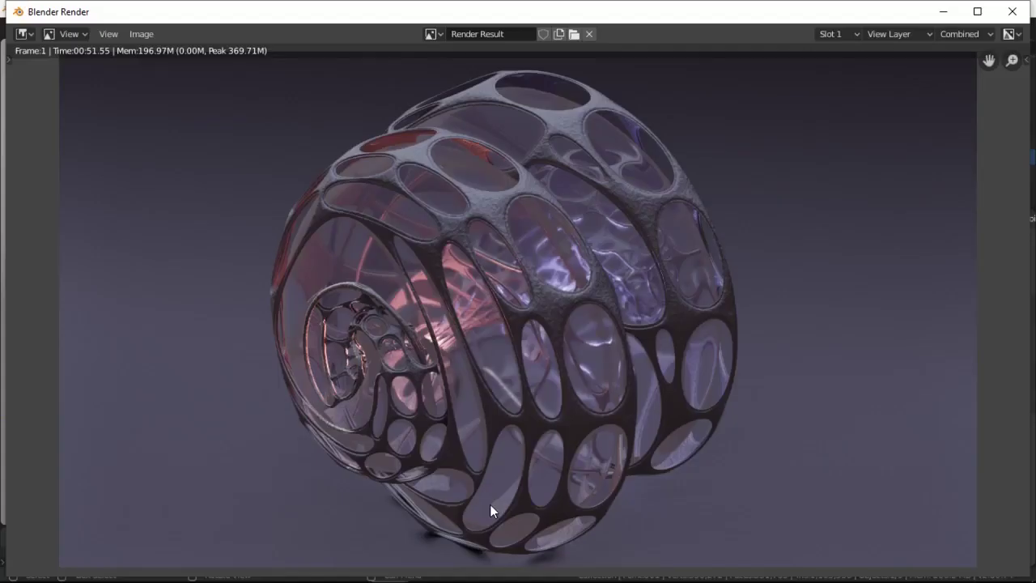
{"action": "scroll", "coordinate": [486, 497], "scroll_direction": "up", "scroll_amount": 4}
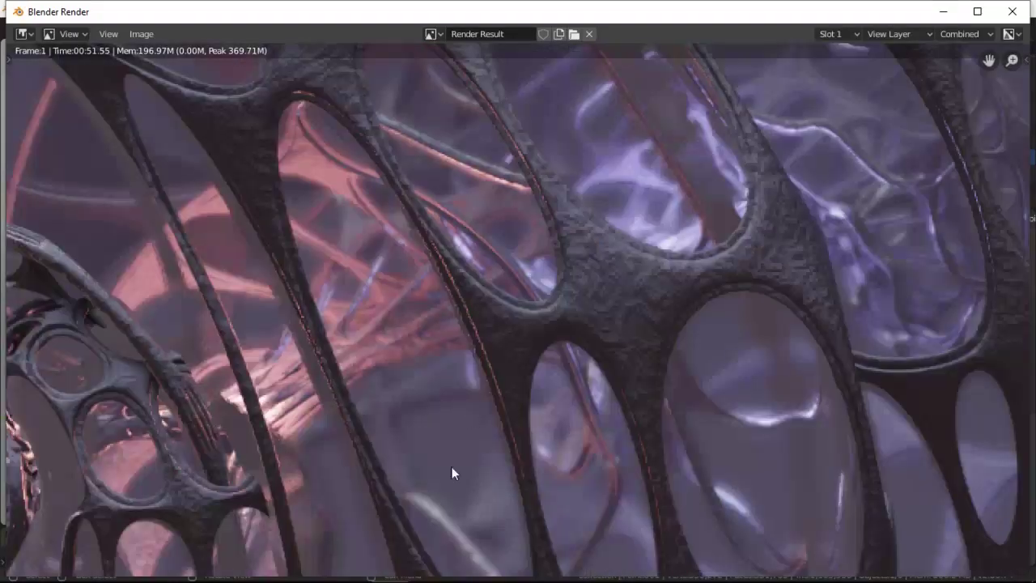
{"action": "scroll", "coordinate": [451, 466], "scroll_direction": "down", "scroll_amount": 4}
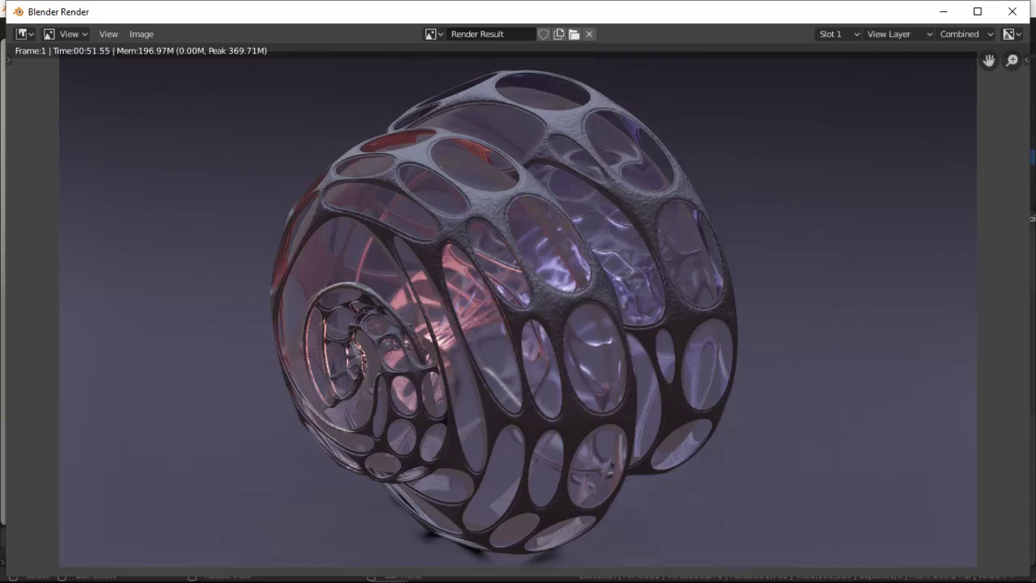
{"action": "key", "text": "Escape"}
In the Shading workspace, select the background plane and darken its base color to near black
{"action": "left_click", "coordinate": [473, 30]}
{"action": "left_click", "coordinate": [637, 242]}
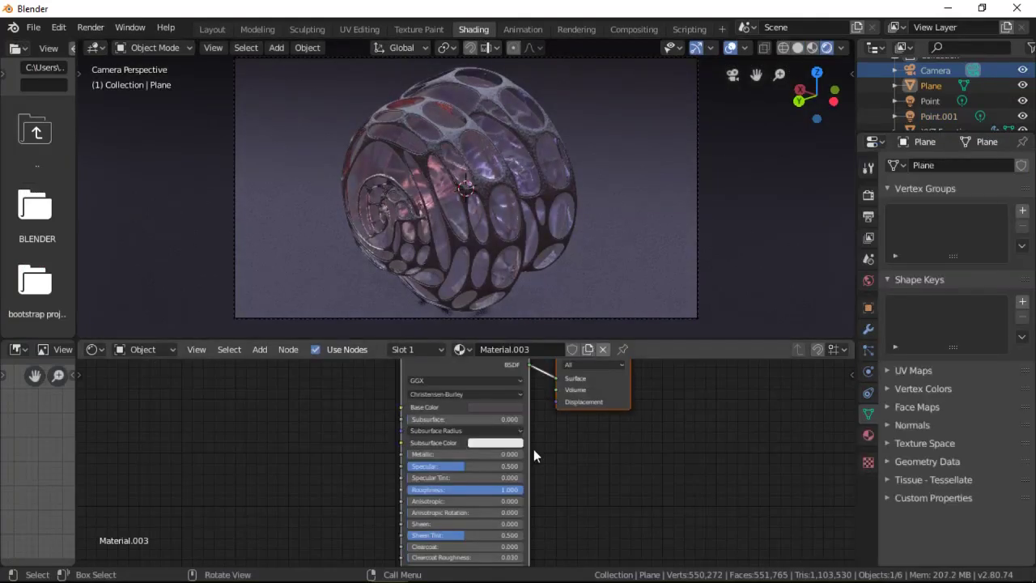
{"action": "left_click", "coordinate": [518, 406]}
{"action": "left_click_drag", "start_coordinate": [552, 312], "coordinate": [555, 327]}
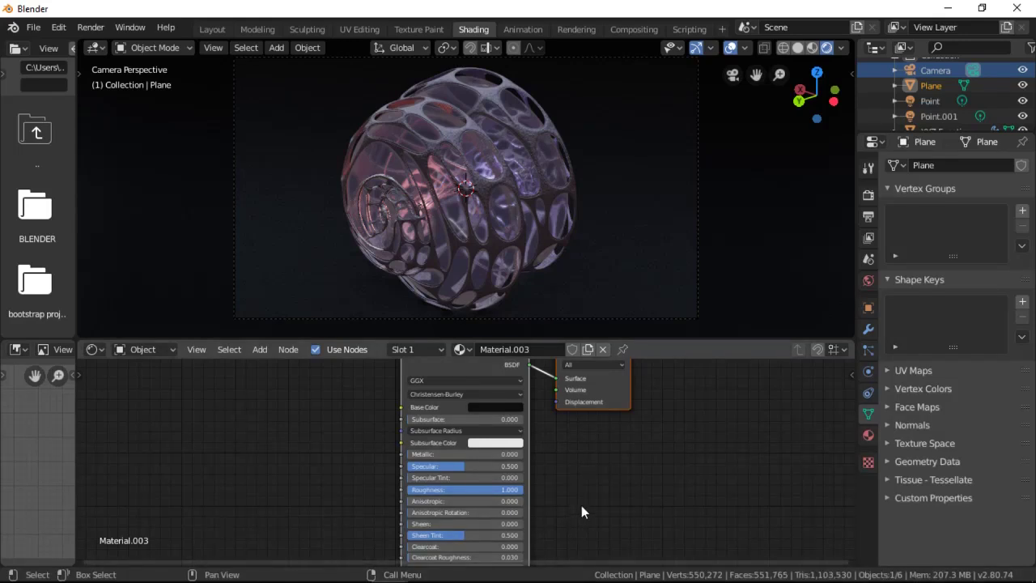
{"action": "scroll", "coordinate": [582, 503], "scroll_direction": "down", "scroll_amount": 1}
{"action": "middle_click_drag", "start_coordinate": [674, 429], "coordinate": [652, 448]}
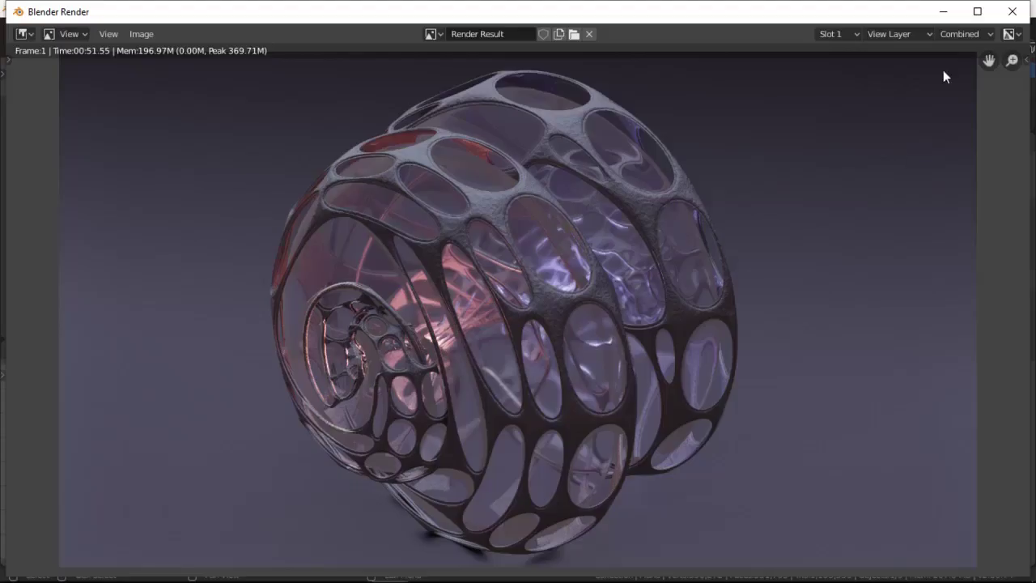
{"action": "left_click", "coordinate": [943, 12]}
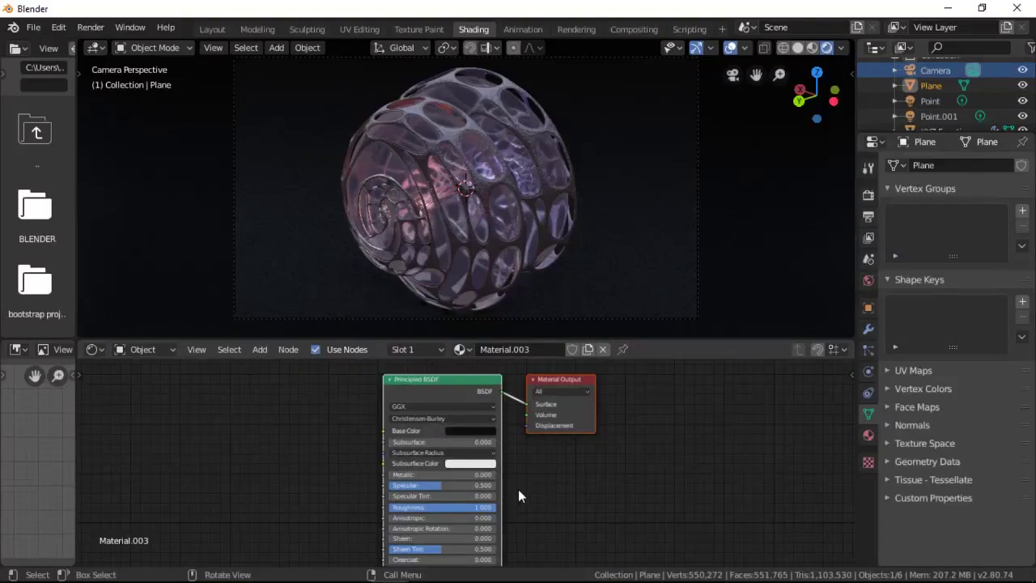
{"action": "middle_click_drag", "start_coordinate": [518, 489], "coordinate": [396, 459]}
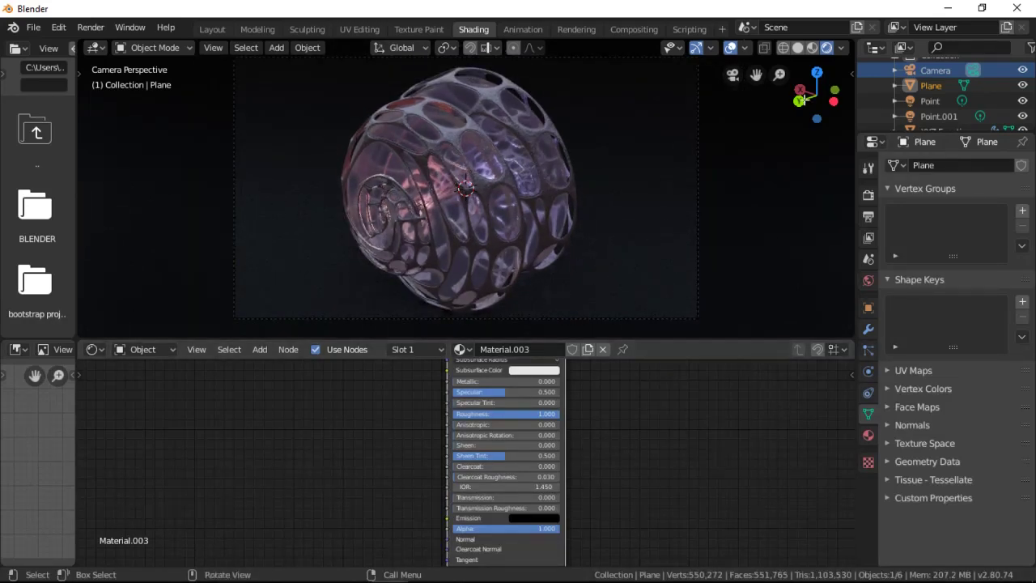
Add a Plain Axes empty in solid shading and move it along the Y axis to the shape's spiral end
{"action": "left_click", "coordinate": [798, 48]}
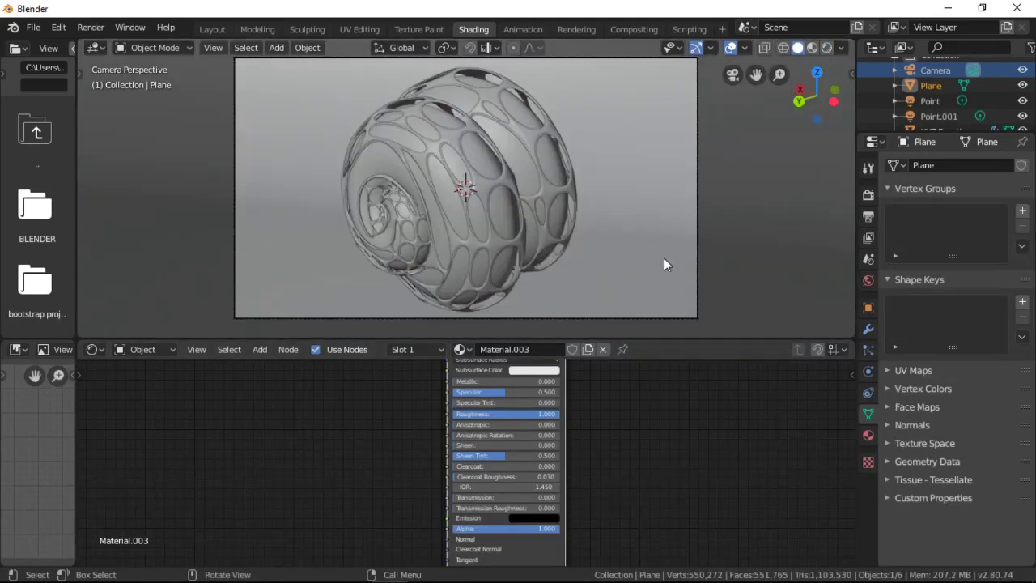
{"action": "key", "text": "shift+a"}
{"action": "left_click", "coordinate": [541, 189]}
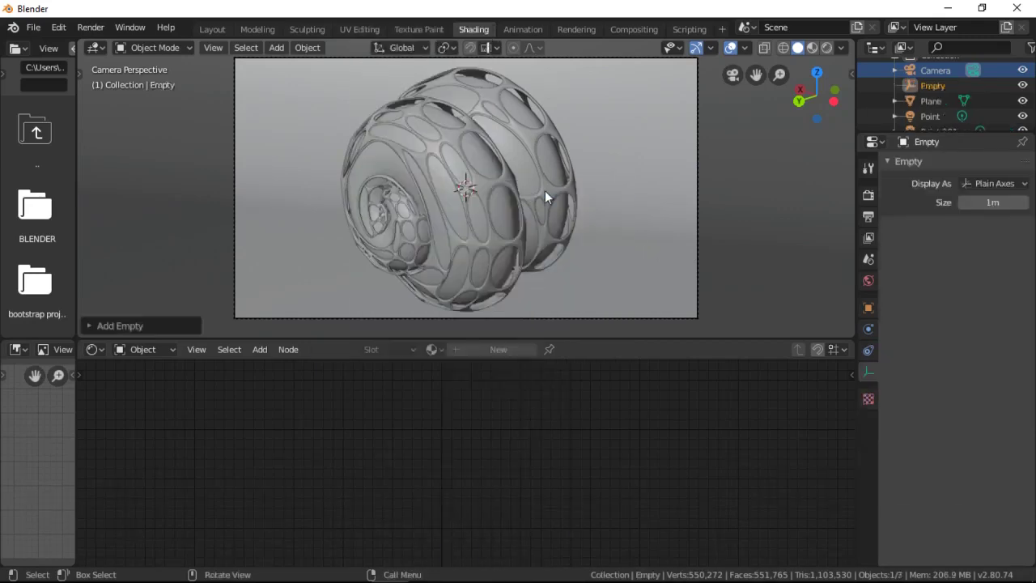
{"action": "key", "text": "g"}
{"action": "key", "text": "y"}
{"action": "left_click", "coordinate": [441, 210]}
Set the camera's depth of field focus object to the Empty and preview it in rendered shading
{"action": "left_click", "coordinate": [701, 319]}
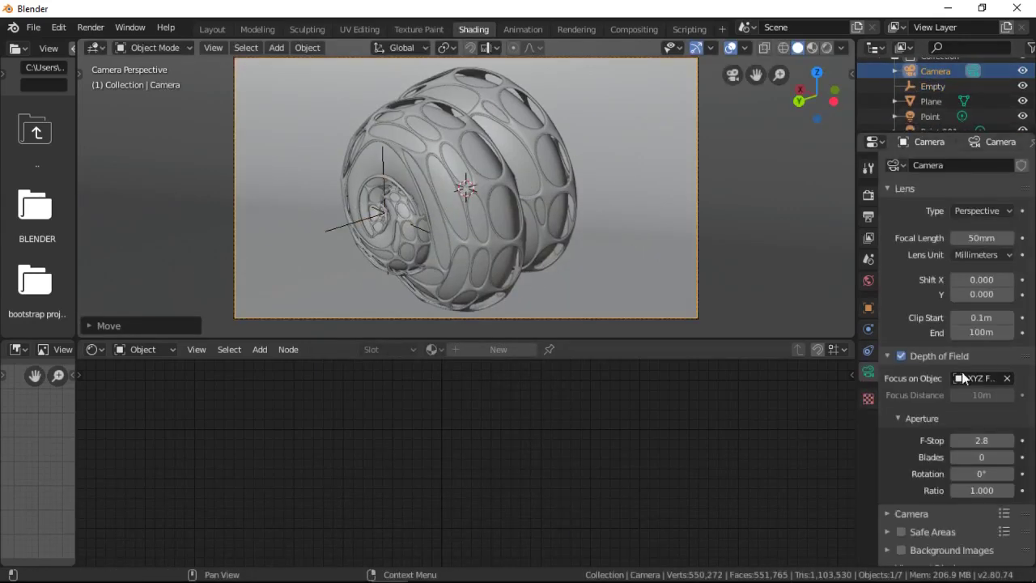
{"action": "left_click", "coordinate": [376, 212]}
{"action": "left_click", "coordinate": [825, 48]}
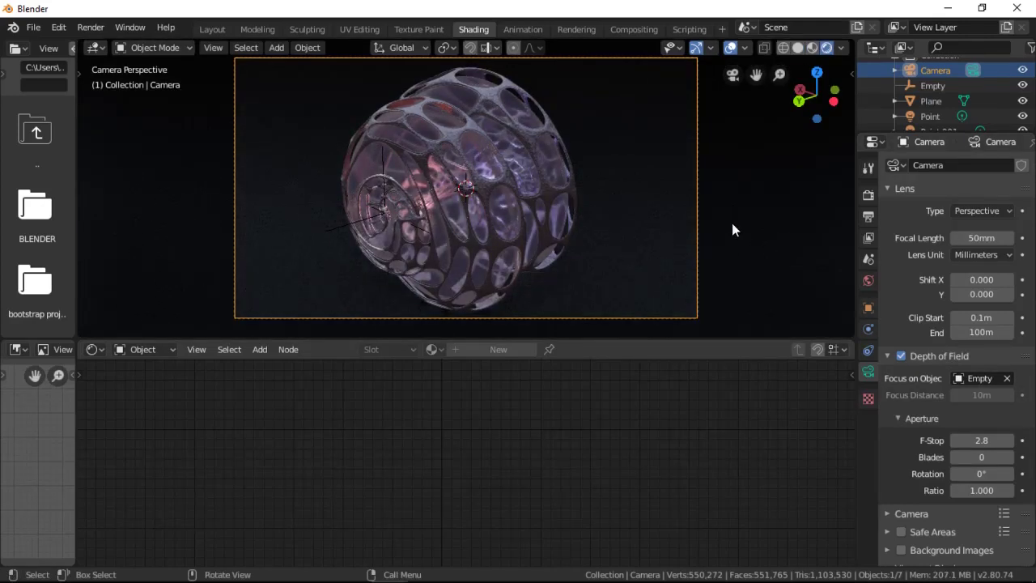
In solid shading, move the Empty along the Y axis to shift the focus point and preview it in rendered shading
{"action": "left_click", "coordinate": [798, 48]}
{"action": "left_click", "coordinate": [932, 86]}
{"action": "key", "text": "g"}
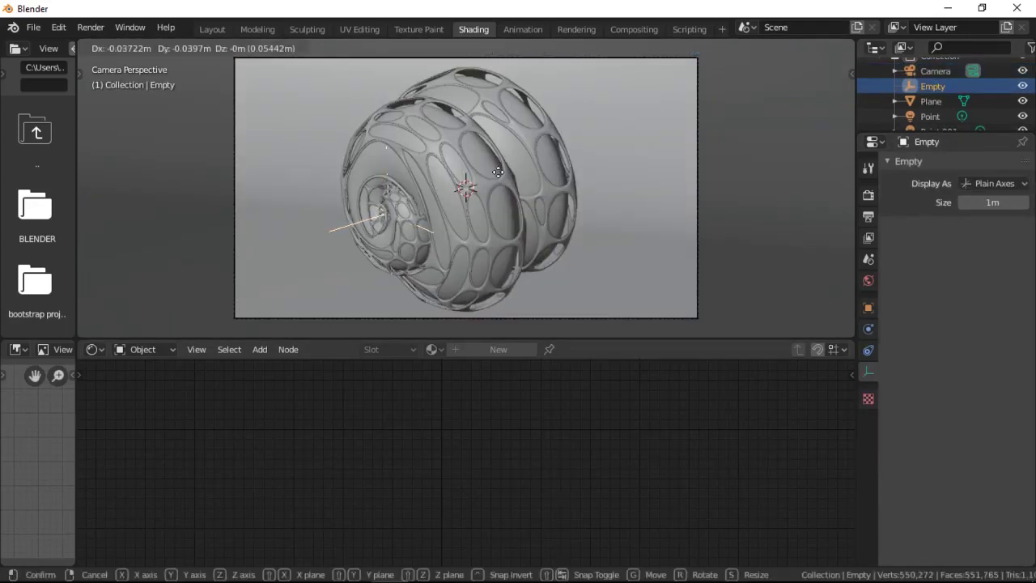
{"action": "key", "text": "y"}
{"action": "left_click", "coordinate": [557, 152]}
{"action": "left_click", "coordinate": [825, 48]}
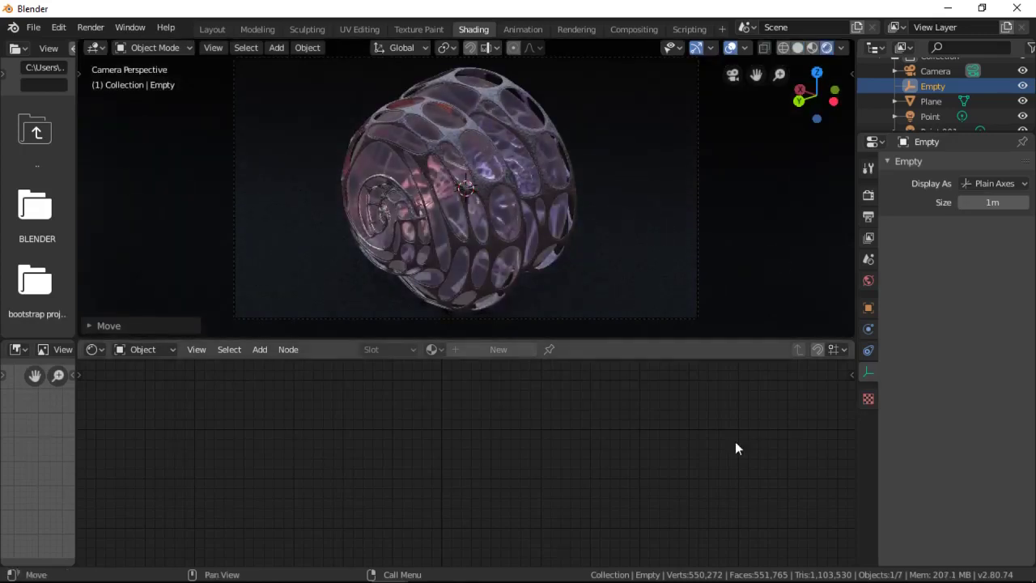
Select the camera and enlarge the 3D viewport above the node editor to show more of the camera view
{"action": "left_click", "coordinate": [935, 70]}
{"action": "scroll", "coordinate": [963, 421], "scroll_direction": "down", "scroll_amount": 1}
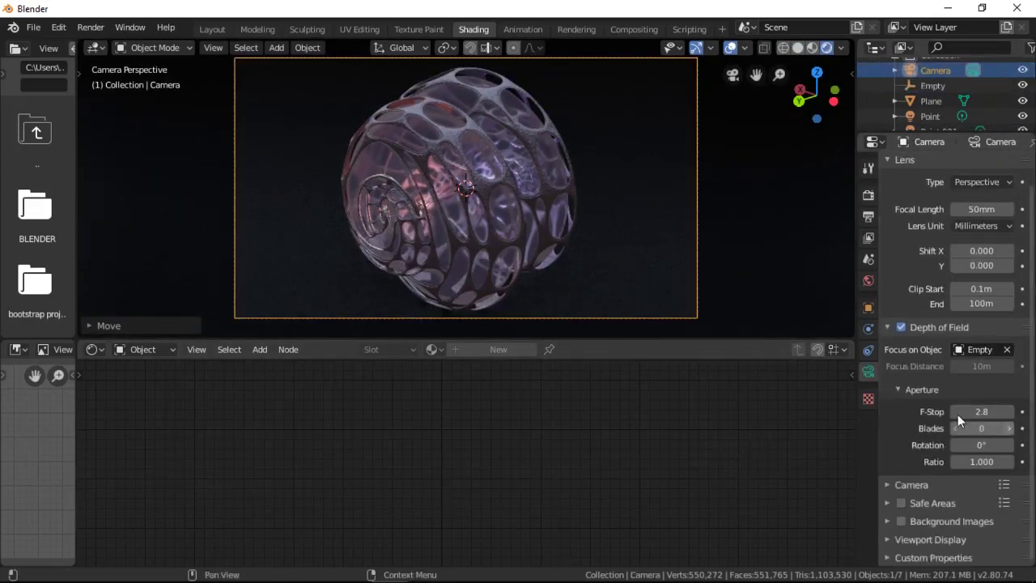
{"action": "left_click_drag", "start_coordinate": [663, 340], "coordinate": [687, 449]}
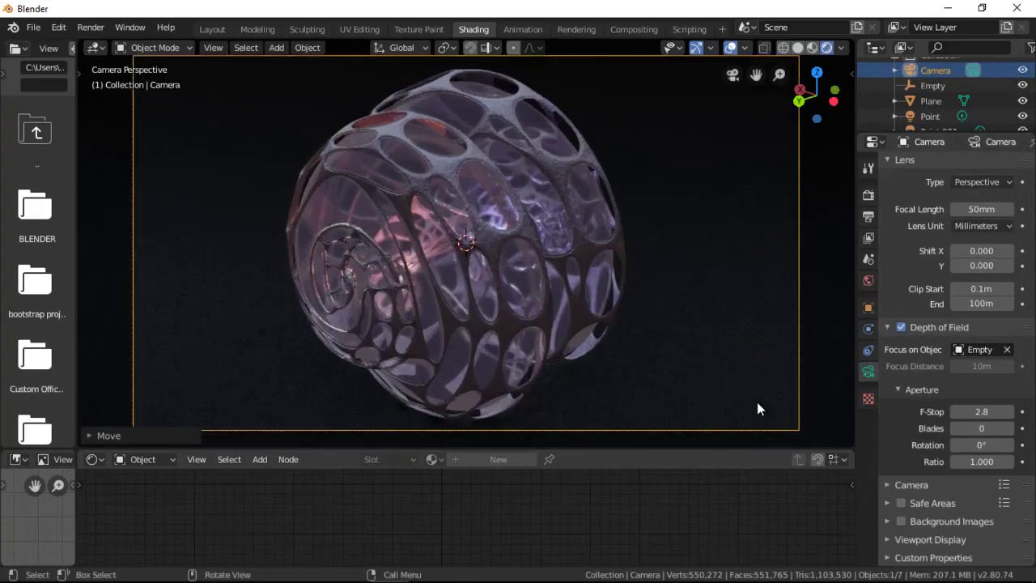
Try lower F-Stop values for the camera's depth of field, first down to 2.2, then 0.5 and 0.9
{"action": "left_click", "coordinate": [955, 412]}
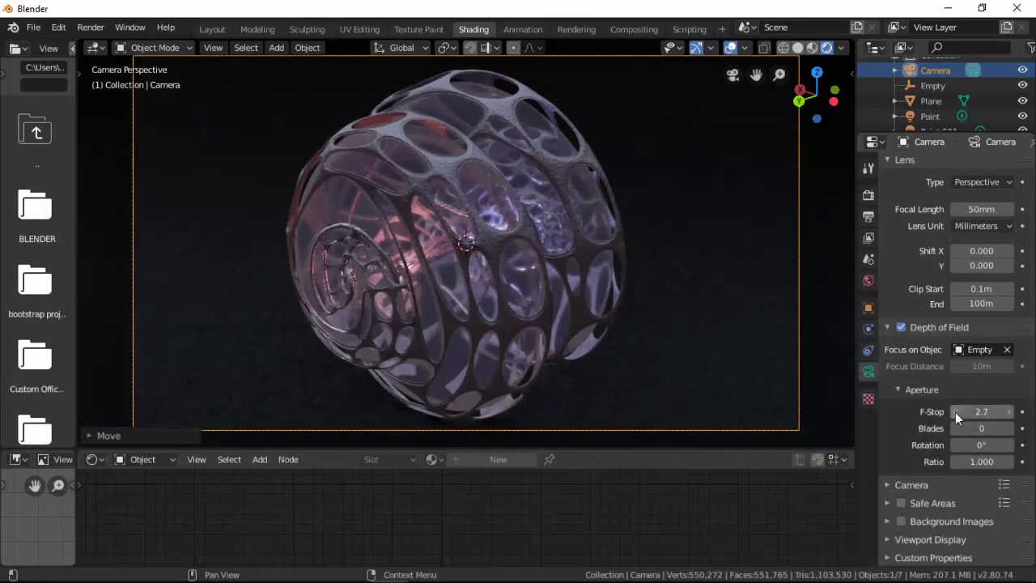
{"action": "left_click", "coordinate": [955, 411]}
{"action": "left_click", "coordinate": [955, 411]}
{"action": "left_click", "coordinate": [954, 412]}
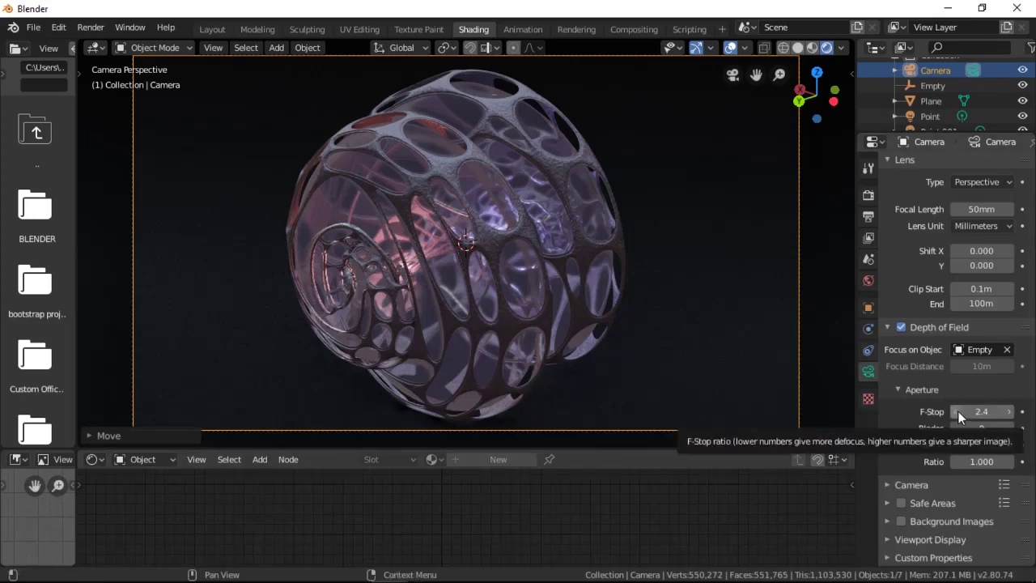
{"action": "left_click", "coordinate": [956, 412]}
{"action": "left_click", "coordinate": [957, 412]}
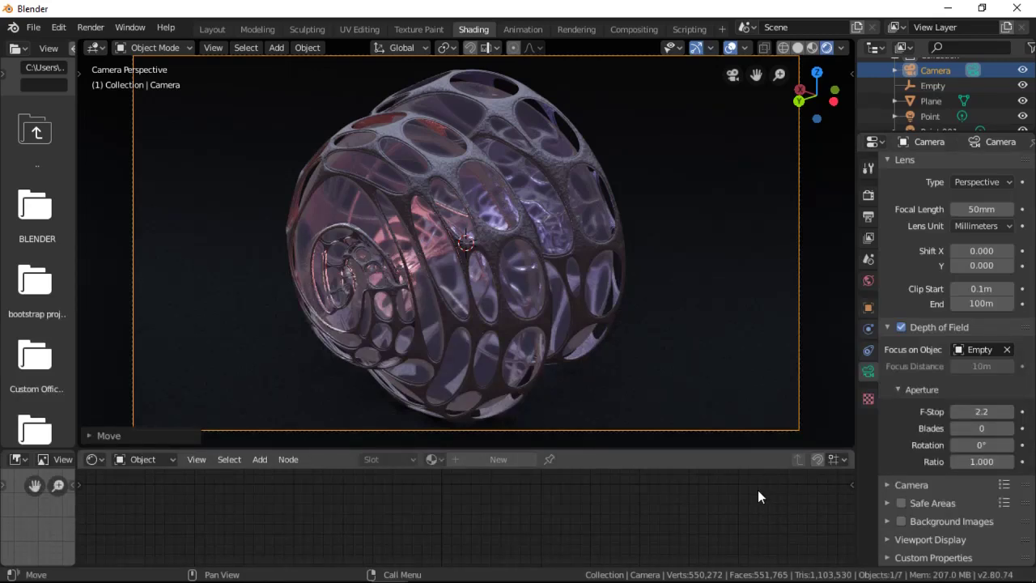
{"action": "left_click_drag", "start_coordinate": [971, 411], "coordinate": [979, 411]}
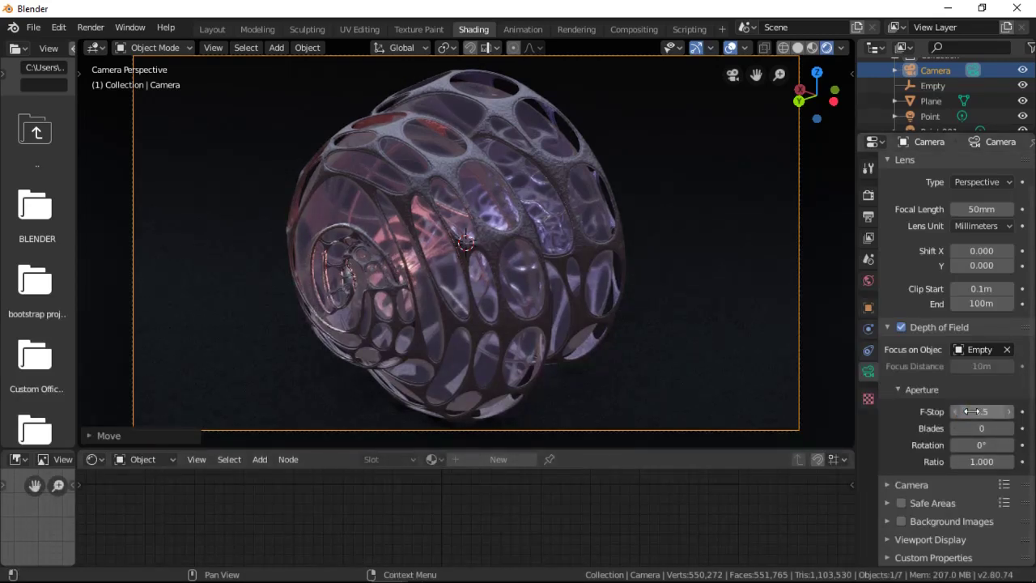
{"action": "left_click", "coordinate": [987, 411]}
{"action": "left_click", "coordinate": [1011, 416]}
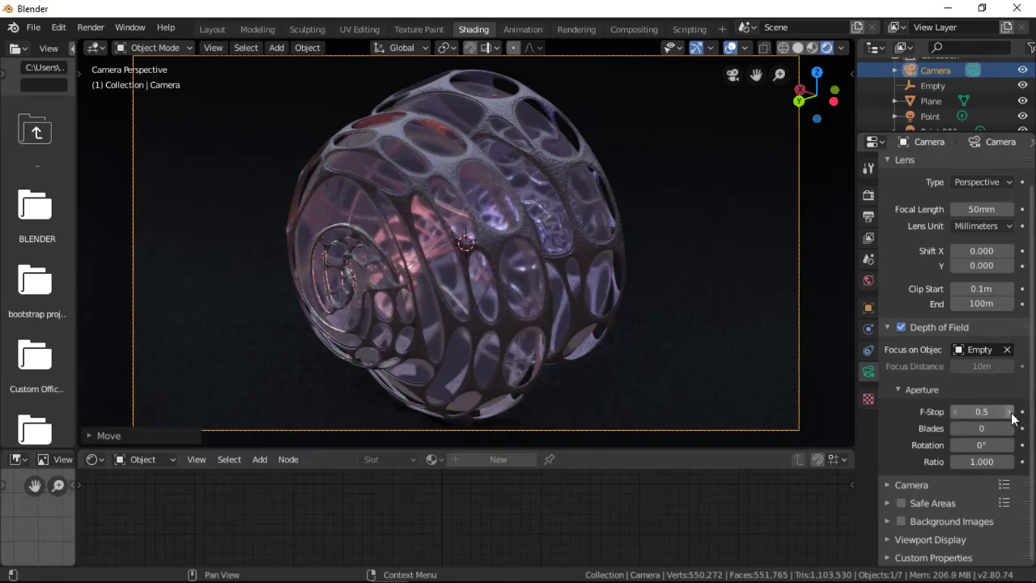
{"action": "left_click", "coordinate": [1009, 414]}
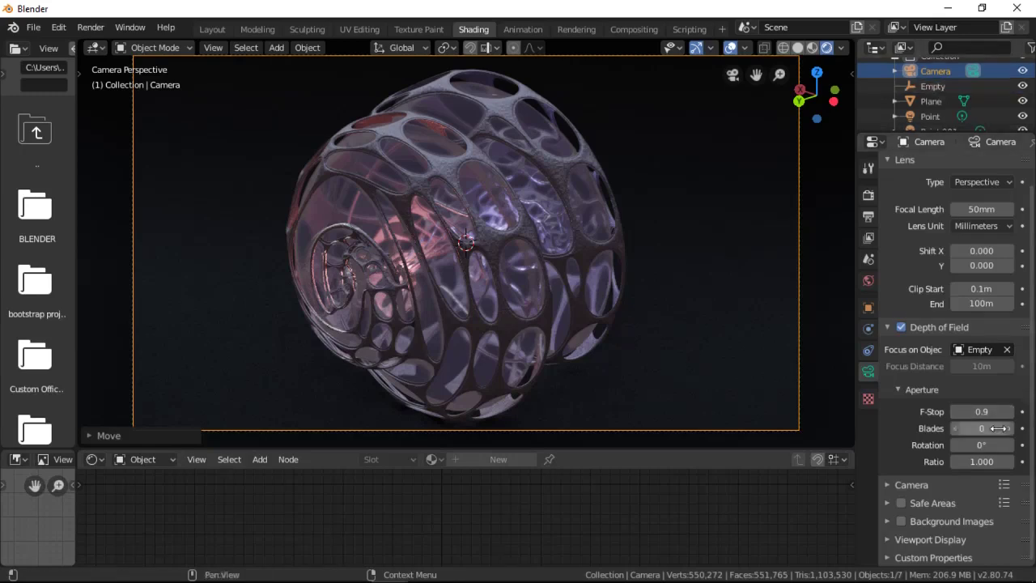
Set the F-Stop of the camera's depth of field to 10
{"action": "left_click", "coordinate": [994, 414]}
{"action": "type", "text": "10"}
{"action": "key", "text": "Return"}
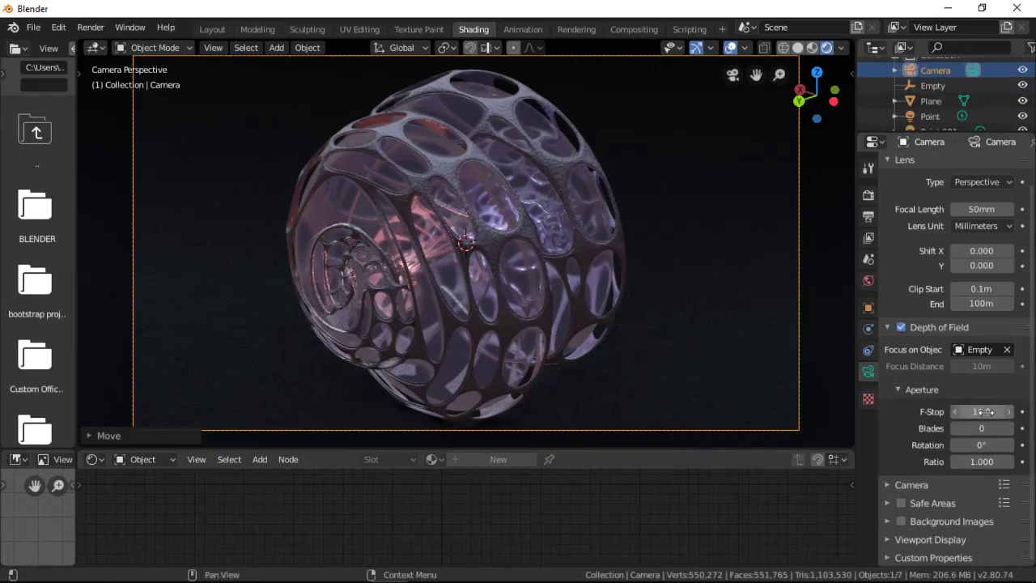
Set the power of both point lights, Point and Point.001, to 100 W
{"action": "scroll", "coordinate": [930, 87], "scroll_direction": "down", "scroll_amount": 1}
{"action": "left_click", "coordinate": [930, 85]}
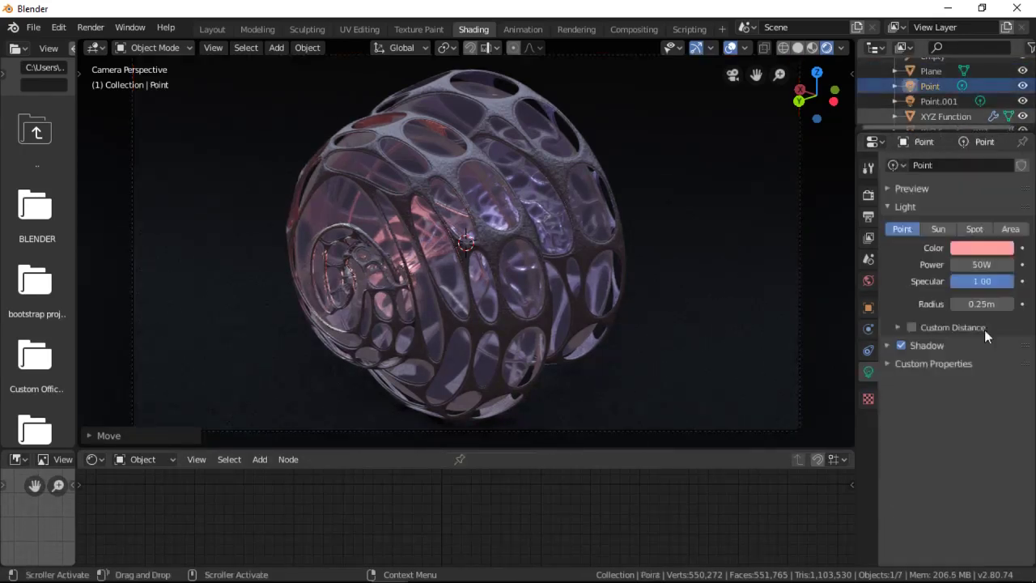
{"action": "left_click", "coordinate": [982, 265]}
{"action": "type", "text": "100"}
{"action": "key", "text": "Return"}
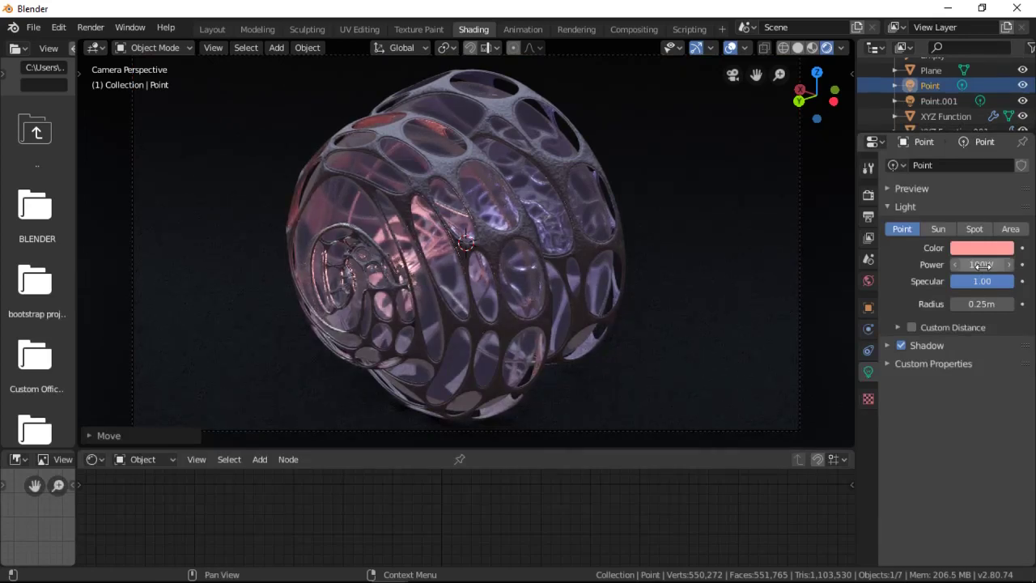
{"action": "left_click", "coordinate": [939, 101]}
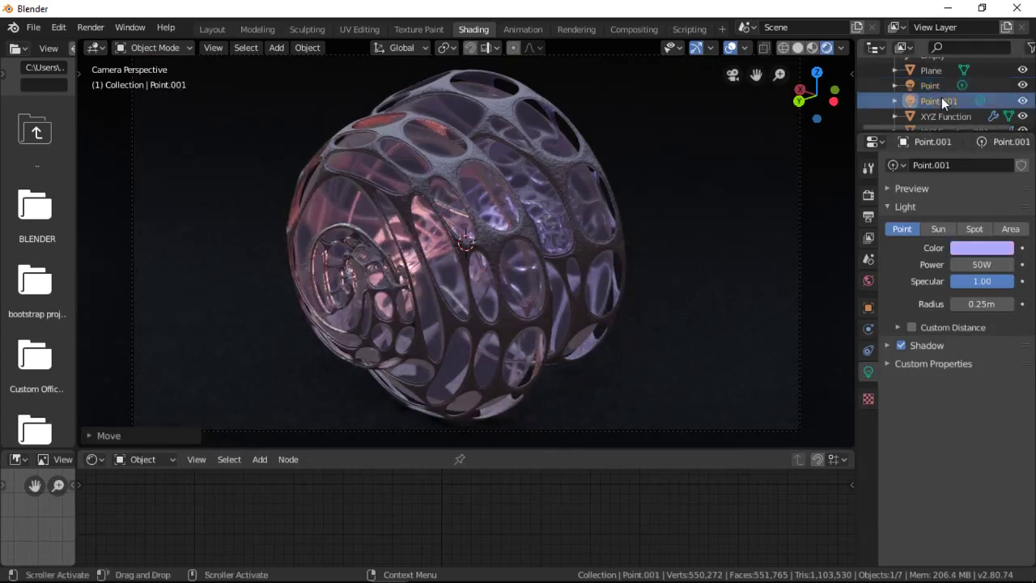
{"action": "left_click", "coordinate": [982, 265]}
{"action": "type", "text": "100"}
{"action": "key", "text": "Return"}
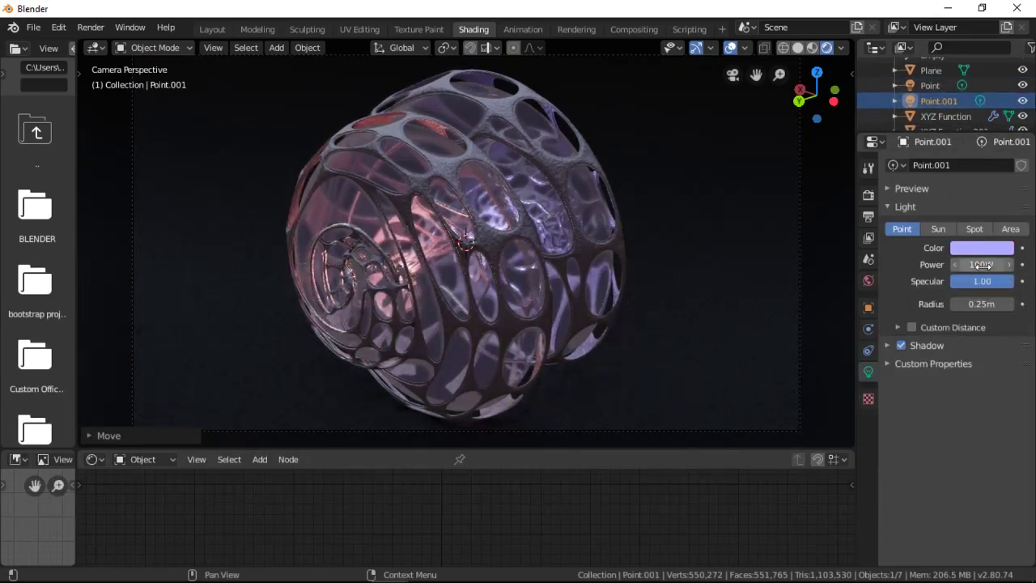
Select XYZ Function and XYZ Function.001, switch to the Layout workspace and orbit the camera view slightly around them in rendered shading
{"action": "left_click", "coordinate": [797, 47]}
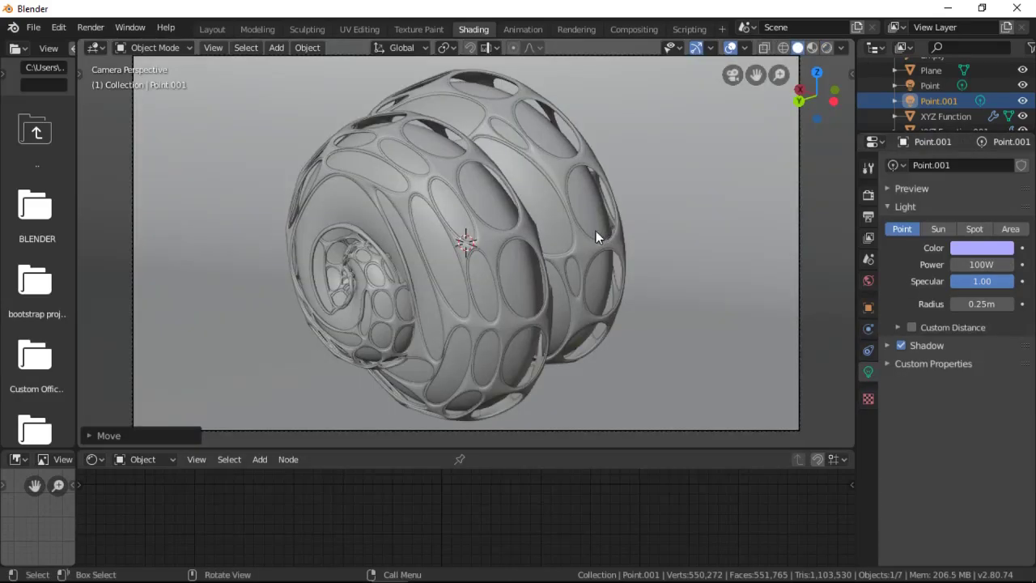
{"action": "scroll", "coordinate": [936, 100], "scroll_direction": "down", "scroll_amount": 1}
{"action": "left_click", "coordinate": [936, 101]}
{"action": "left_click", "coordinate": [943, 116], "text": "ctrl"}
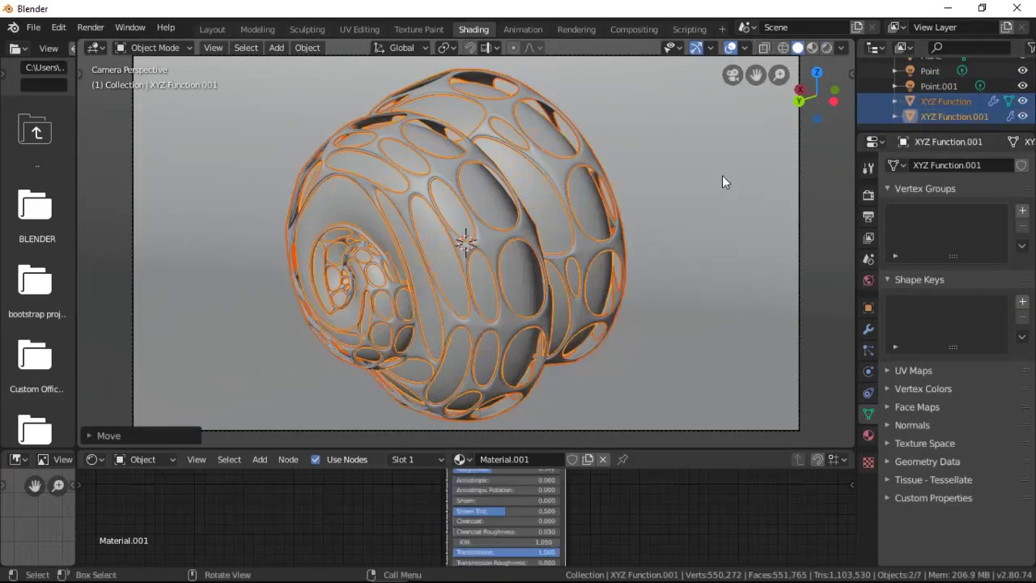
{"action": "left_click", "coordinate": [212, 29]}
{"action": "key", "text": "KP_0"}
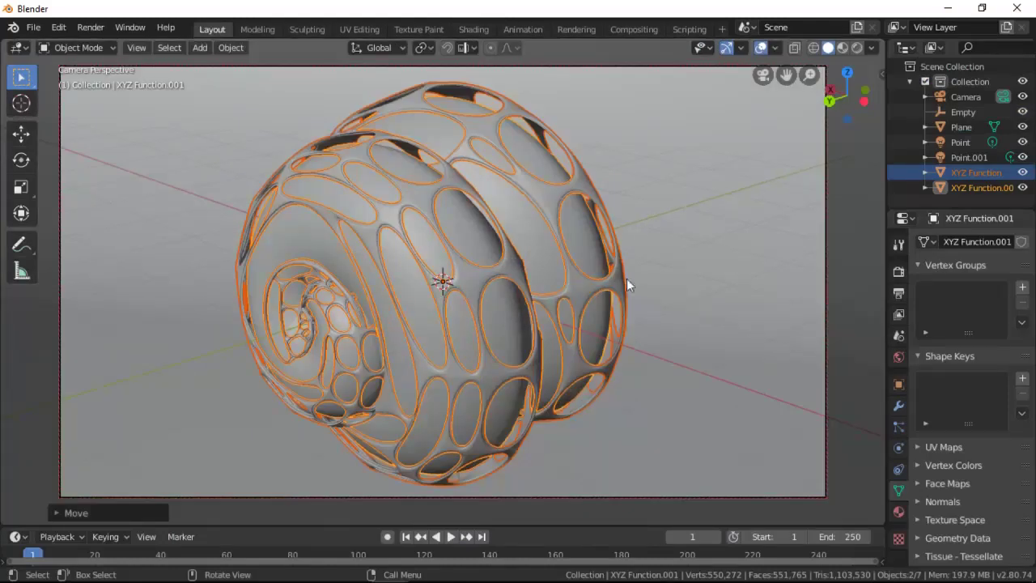
{"action": "left_click_drag", "start_coordinate": [863, 101], "coordinate": [866, 77]}
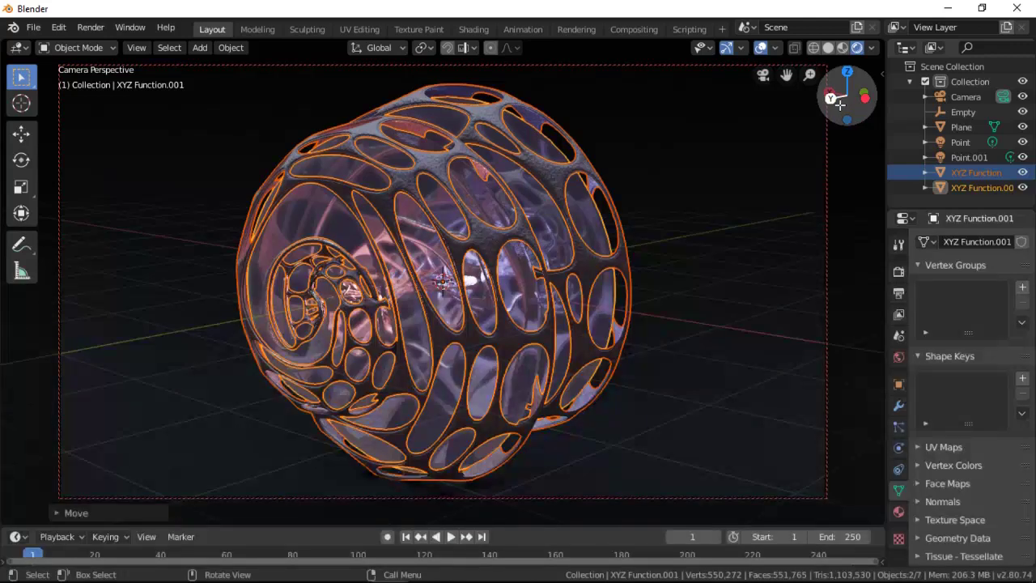
Enable Bloom in the Eevee render settings and preview the scene in rendered shading with overlays hidden
{"action": "left_click", "coordinate": [830, 48]}
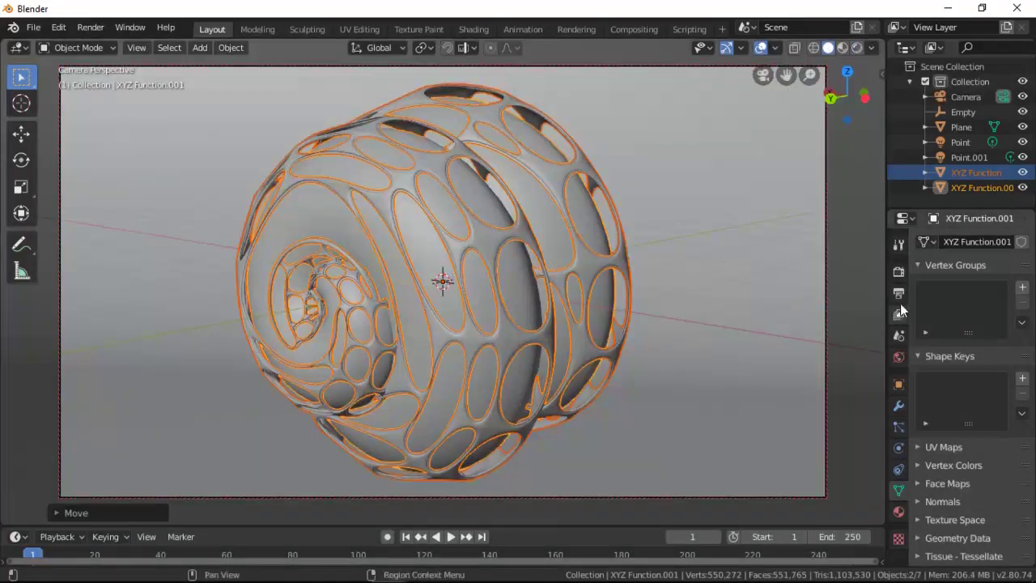
{"action": "left_click", "coordinate": [898, 272]}
{"action": "scroll", "coordinate": [967, 453], "scroll_direction": "down", "scroll_amount": 2}
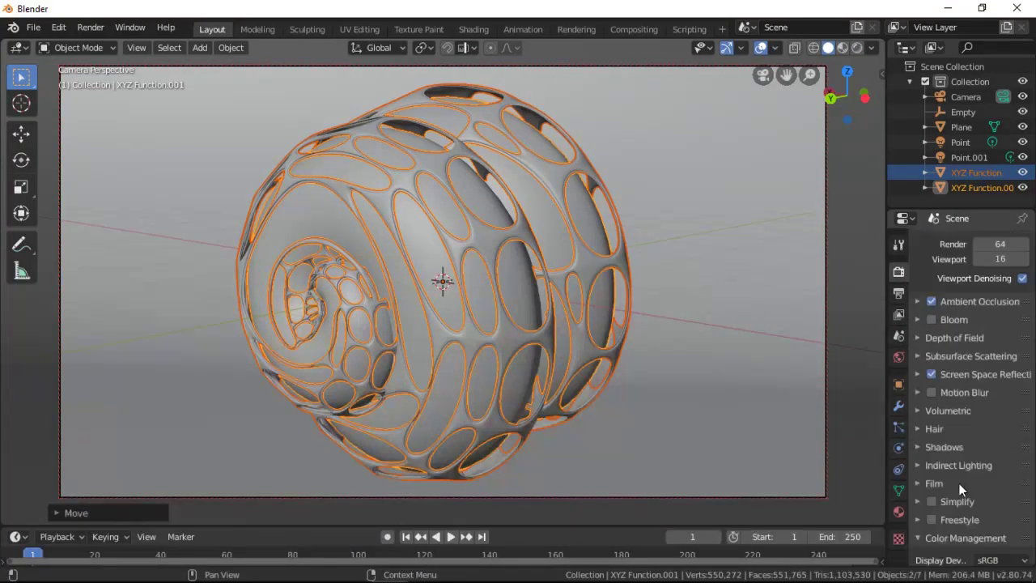
{"action": "scroll", "coordinate": [959, 486], "scroll_direction": "up", "scroll_amount": 1}
{"action": "left_click", "coordinate": [931, 362]}
{"action": "left_click", "coordinate": [857, 47]}
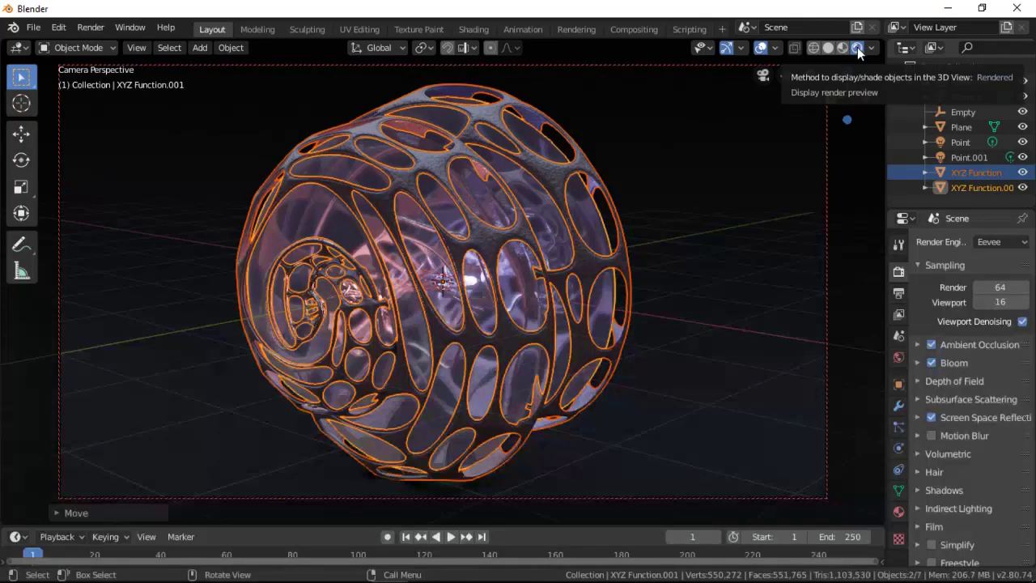
{"action": "left_click", "coordinate": [760, 46]}
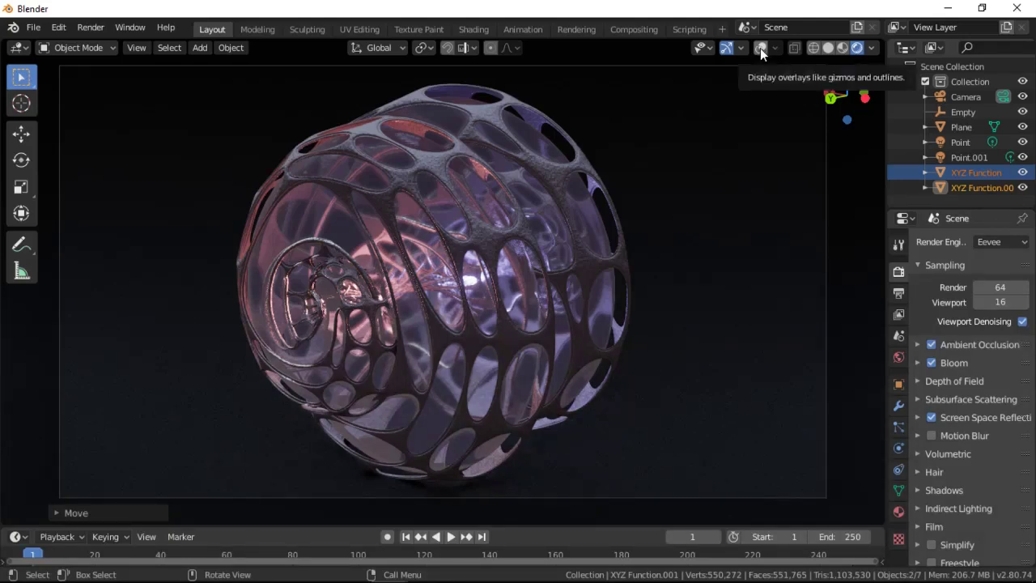
Return to solid shading and set the Eevee render samples to 200
{"action": "left_click", "coordinate": [828, 47]}
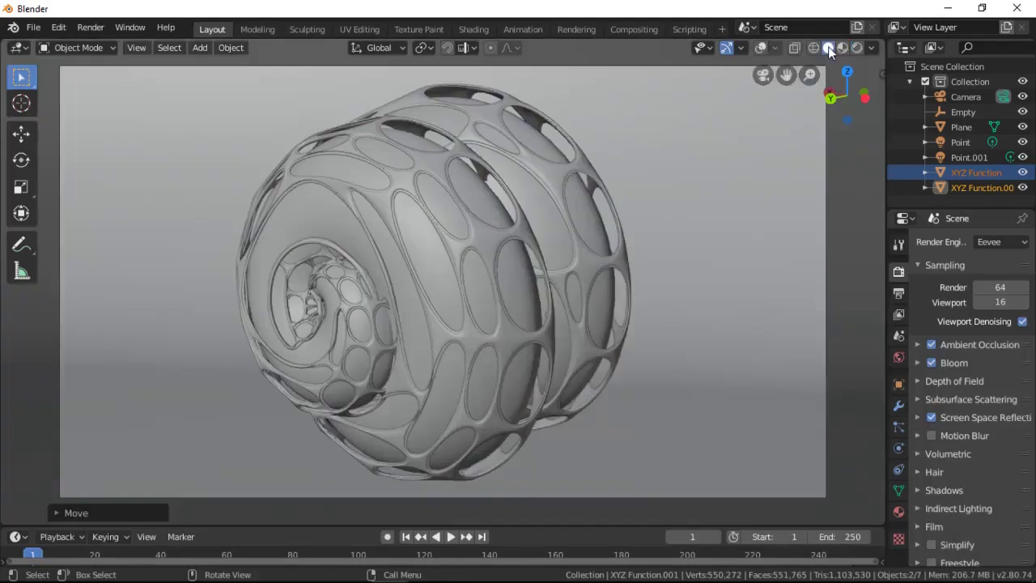
{"action": "left_click", "coordinate": [1000, 287]}
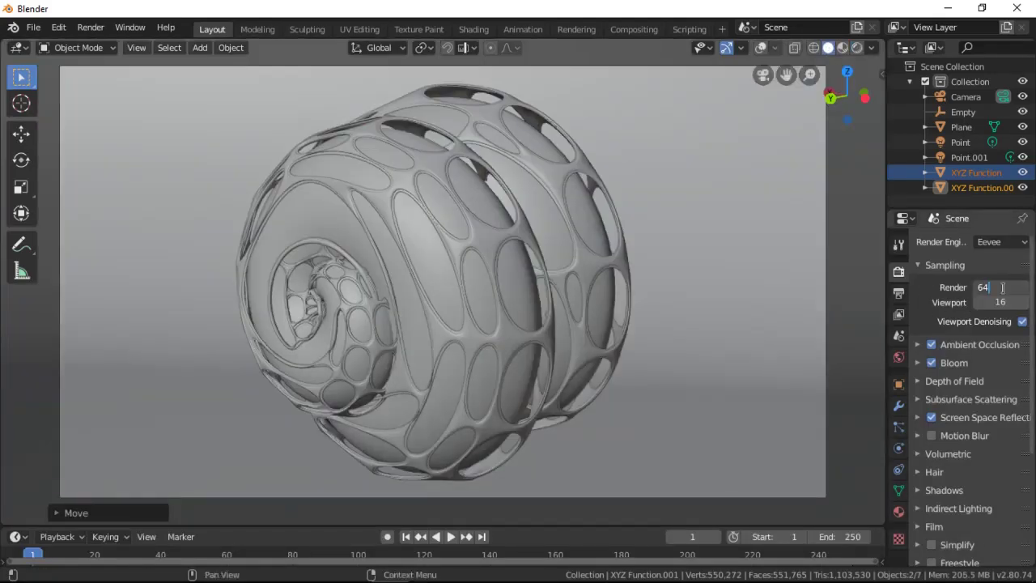
{"action": "type", "text": "100"}
{"action": "key", "text": "BackSpace"}
{"action": "key", "text": "BackSpace"}
{"action": "key", "text": "BackSpace"}
{"action": "key", "text": "BackSpace"}
{"action": "key", "text": "BackSpace"}
{"action": "type", "text": "200"}
{"action": "key", "text": "Return"}
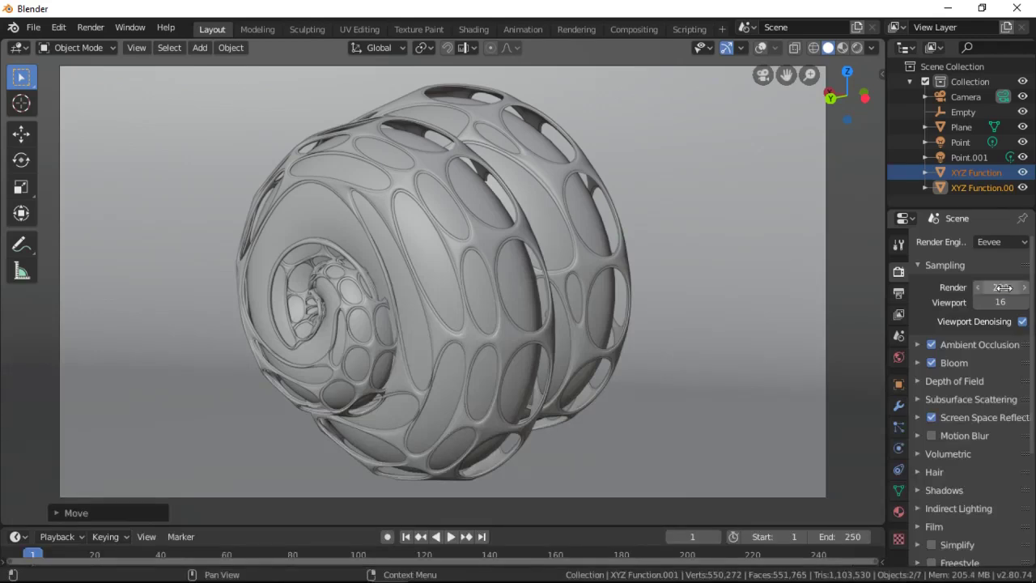
Render the camera image, inspect the lattice and glass up close, and dismiss the render window
{"action": "left_click", "coordinate": [94, 29]}
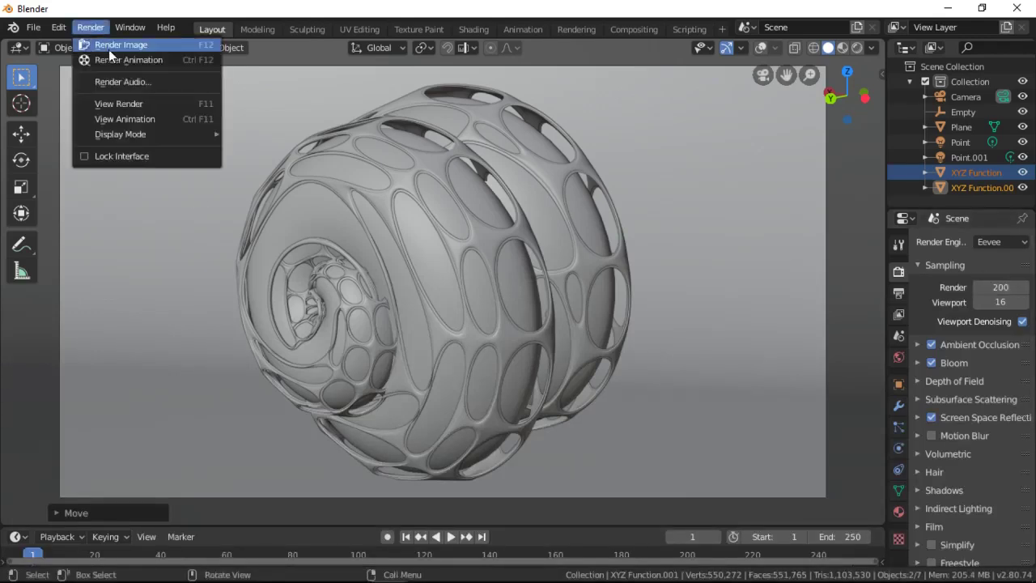
{"action": "left_click", "coordinate": [99, 42]}
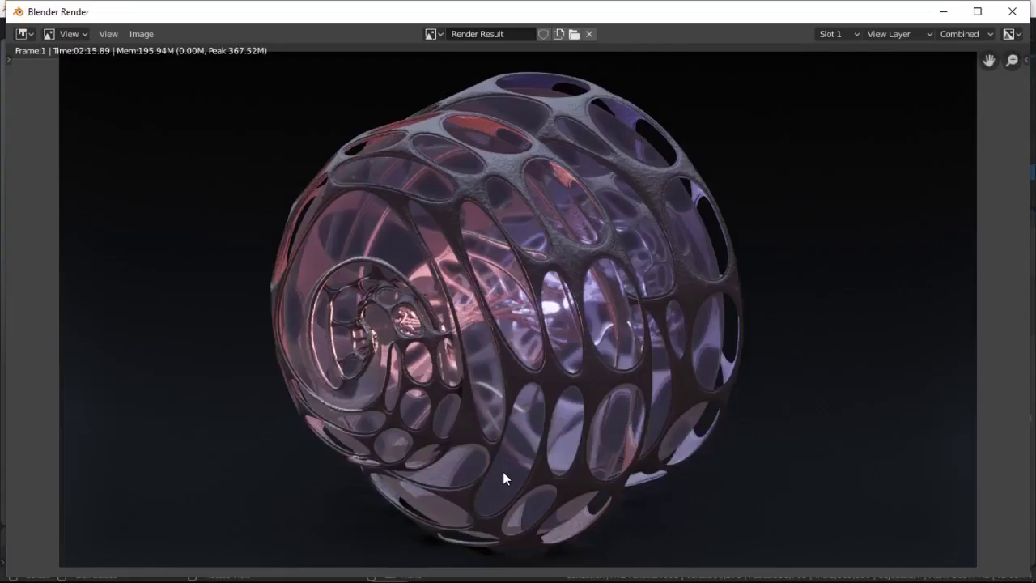
{"action": "scroll", "coordinate": [502, 471], "scroll_direction": "up", "scroll_amount": 4}
{"action": "scroll", "coordinate": [502, 471], "scroll_direction": "down", "scroll_amount": 3}
{"action": "left_click", "coordinate": [942, 11]}
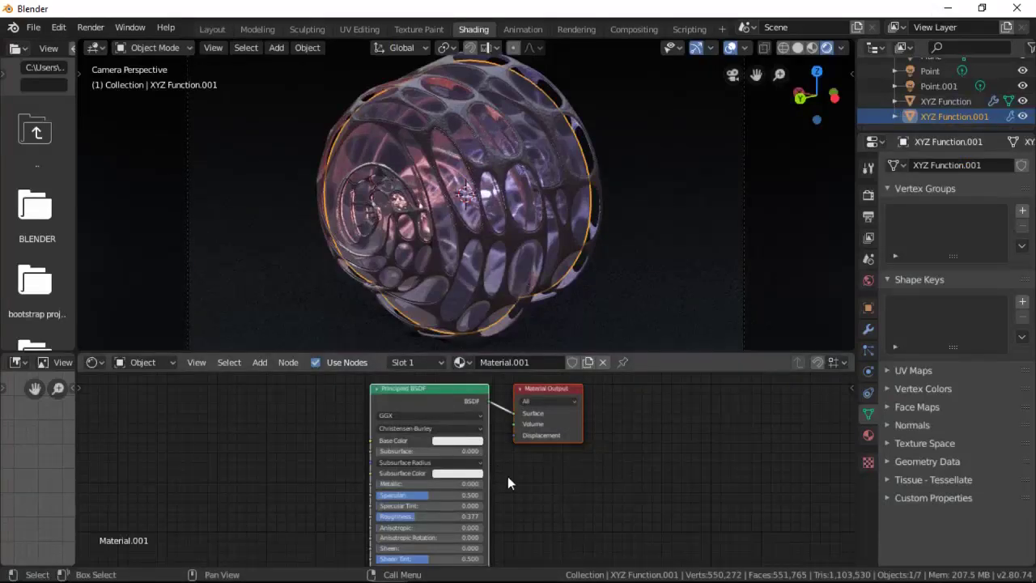
Insert a Mix Shader between the Principled BSDF and Material Output in Material.001 of XYZ Function.001
{"action": "key", "text": "shift+a"}
{"action": "left_click", "coordinate": [590, 365]}
{"action": "left_click", "coordinate": [502, 393]}
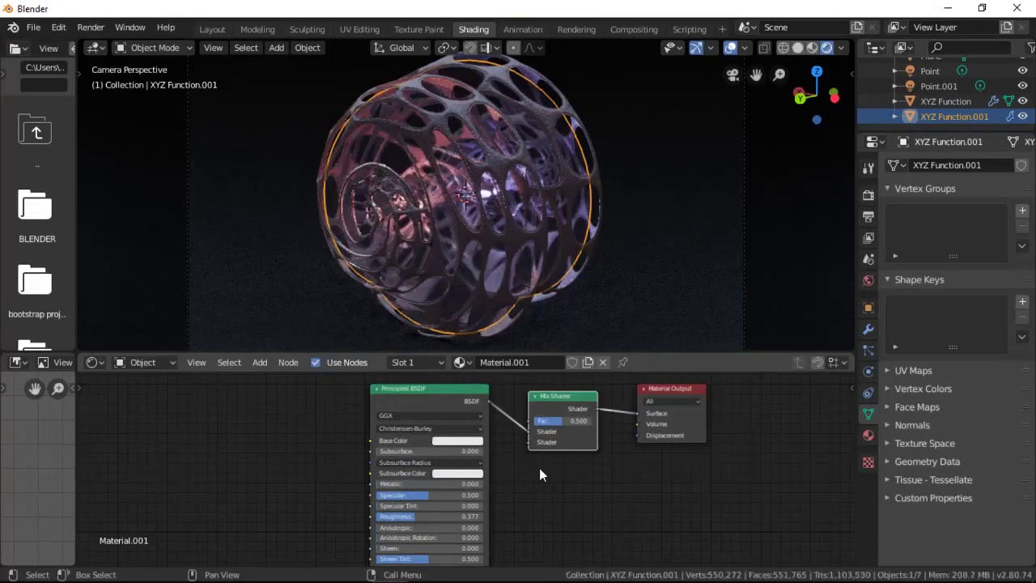
Add a Glossy BSDF feeding the Mix Shader's second shader input and open its roughness for editing
{"action": "key", "text": "shift+a"}
{"action": "mouse_move", "coordinate": [472, 456]}
{"action": "left_click", "coordinate": [611, 289]}
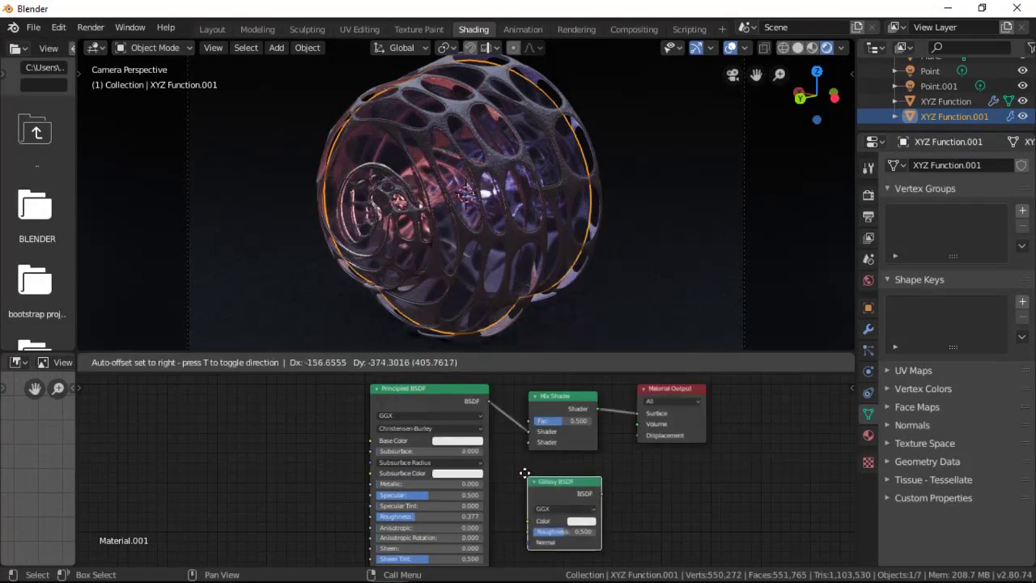
{"action": "left_click", "coordinate": [540, 526]}
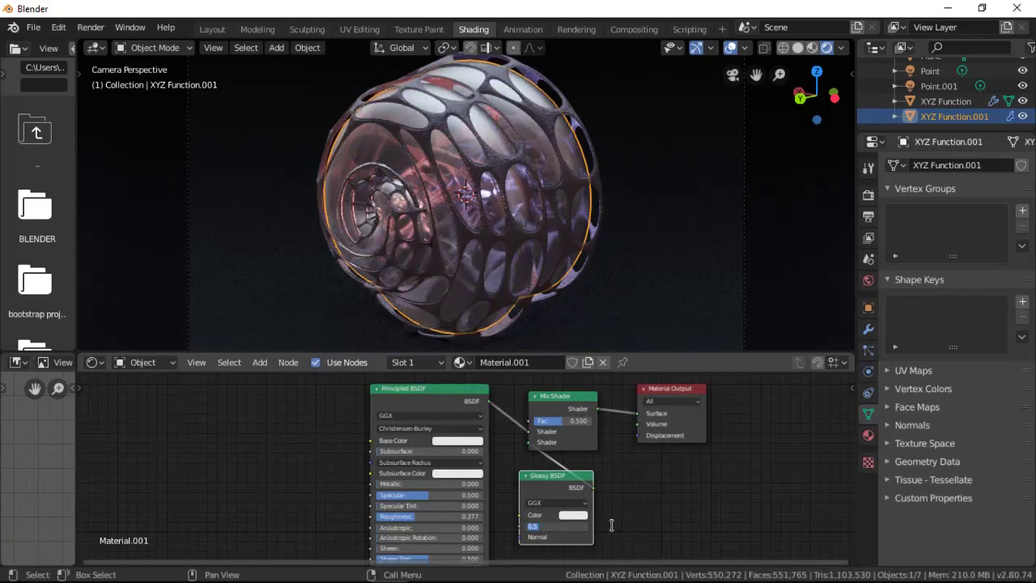
Drive the Mix Shader's factor with the Fresnel of a Layer Weight node at blend 0.4 and hide the XYZ Function lattice
{"action": "middle_click_drag", "start_coordinate": [637, 495], "coordinate": [657, 563]}
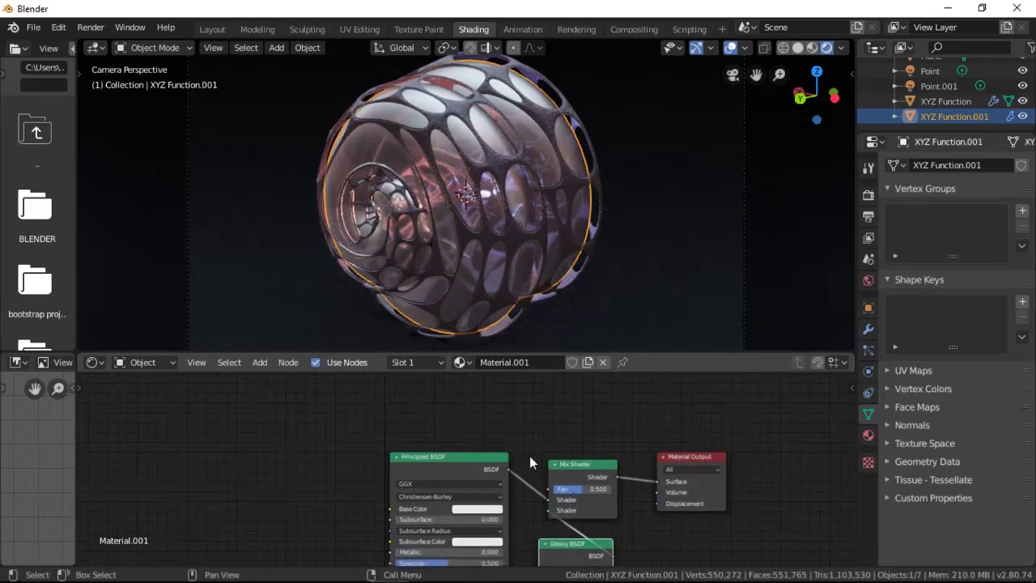
{"action": "key", "text": "shift+a"}
{"action": "mouse_move", "coordinate": [243, 396]}
{"action": "left_click", "coordinate": [381, 248]}
{"action": "left_click", "coordinate": [291, 391]}
{"action": "left_click_drag", "start_coordinate": [364, 418], "coordinate": [551, 487]}
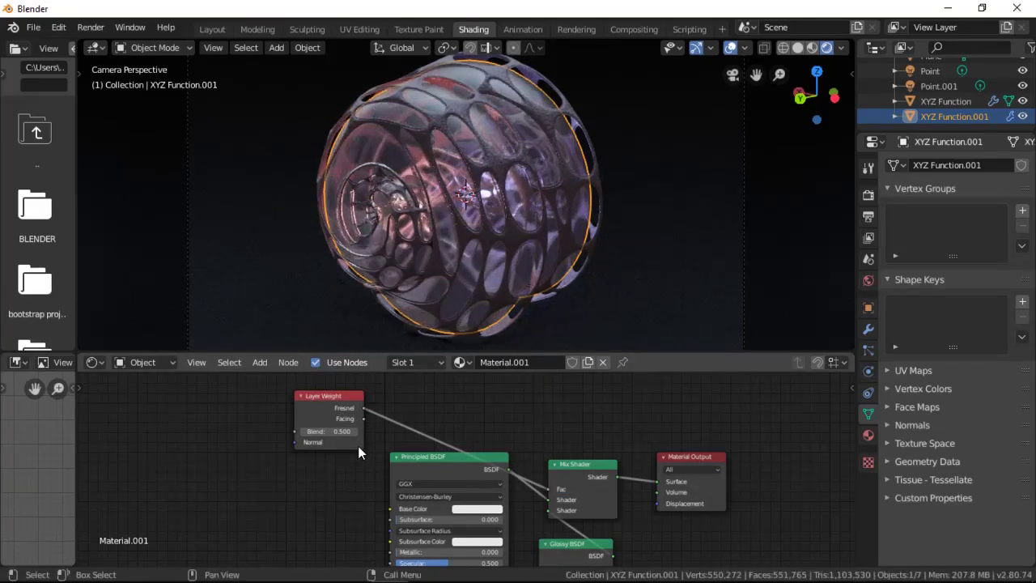
{"action": "left_click", "coordinate": [304, 431]}
{"action": "left_click", "coordinate": [1022, 102]}
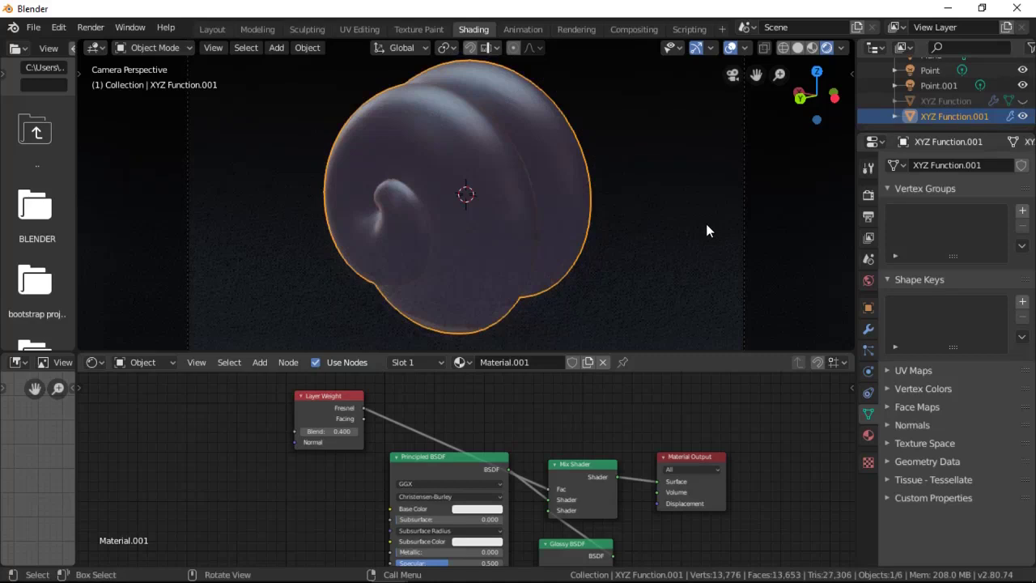
Set the Layer Weight blend to 0.5 and lower the Glossy BSDF roughness to about 0.2
{"action": "left_click", "coordinate": [355, 432]}
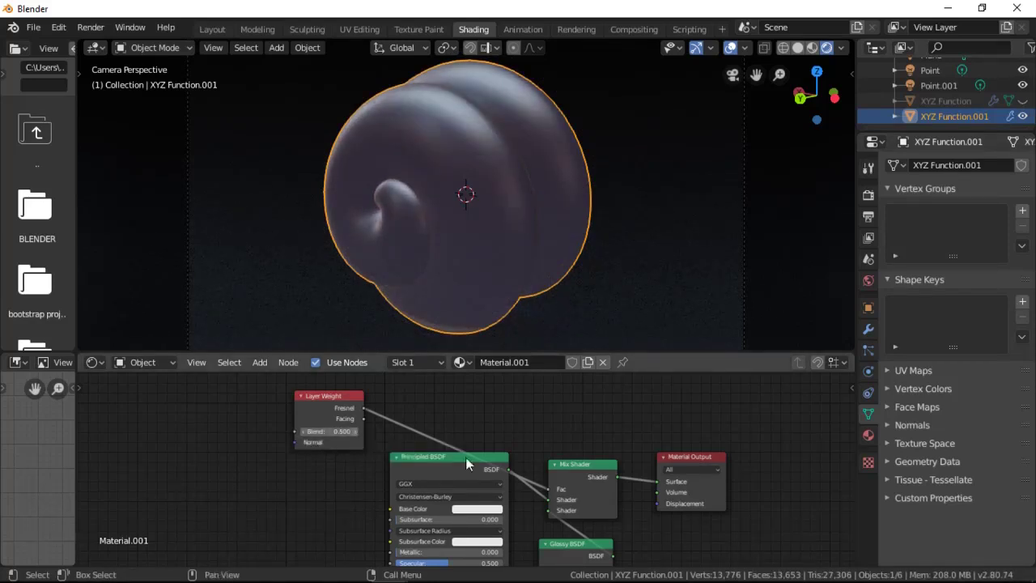
{"action": "middle_click_drag", "start_coordinate": [641, 511], "coordinate": [636, 447]}
{"action": "left_click_drag", "start_coordinate": [577, 529], "coordinate": [558, 529]}
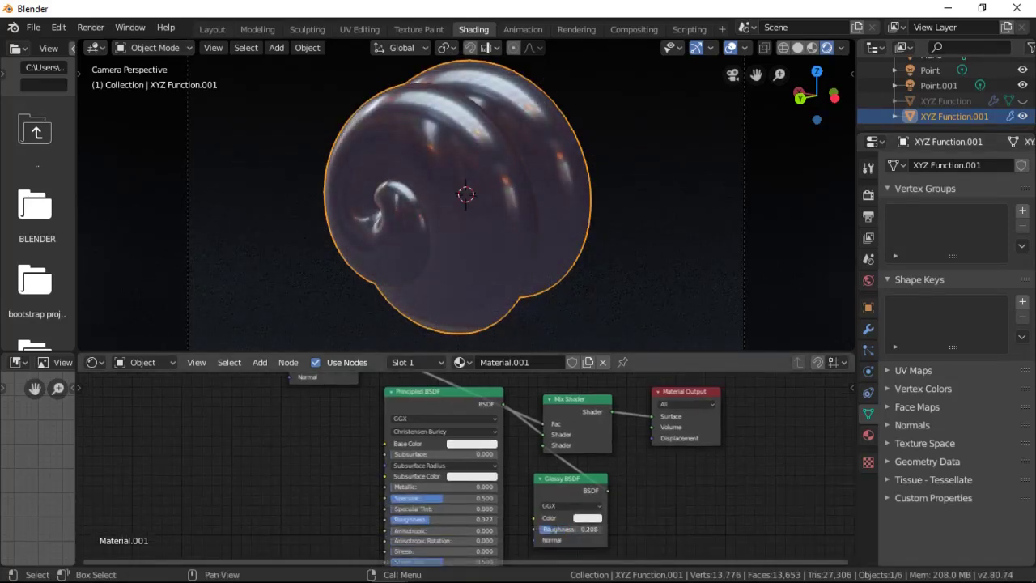
Unhide the XYZ Function lattice and turn off the viewport overlays to preview the glass without outlines
{"action": "left_click", "coordinate": [1022, 101]}
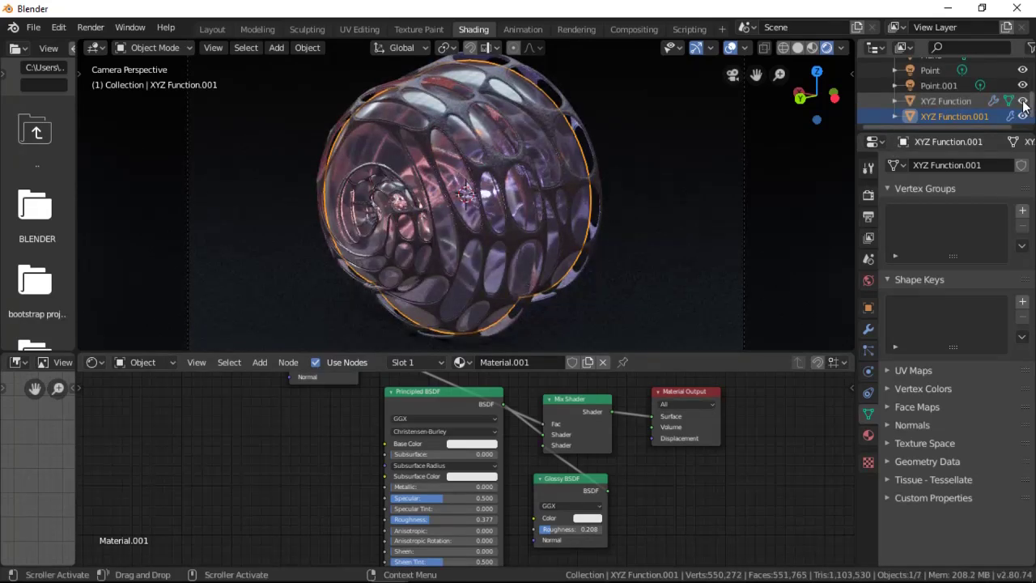
{"action": "left_click", "coordinate": [733, 47]}
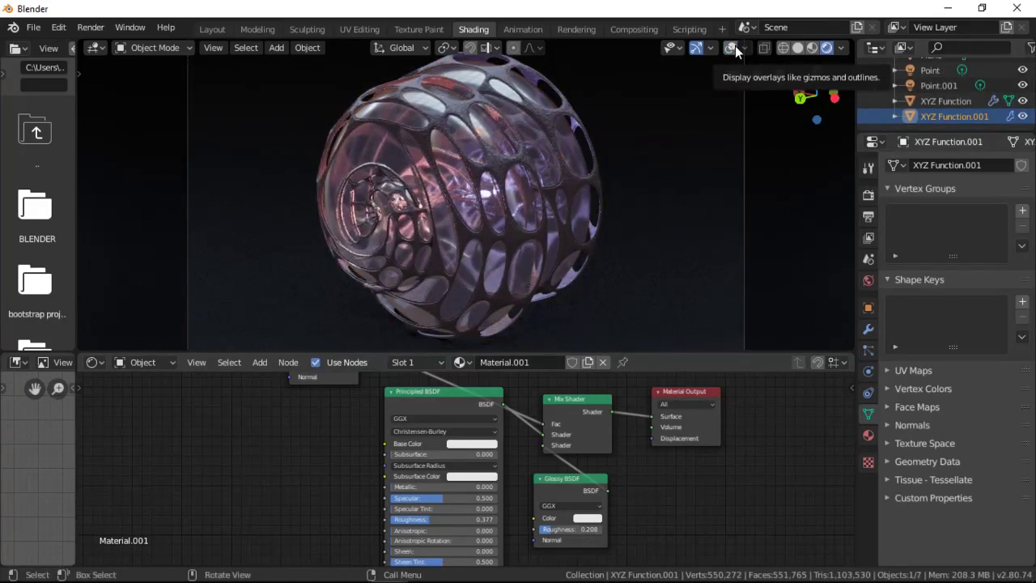
Set the Eevee render samples to 400 in the Layout workspace and render the camera image
{"action": "left_click", "coordinate": [213, 29]}
{"action": "left_click", "coordinate": [1003, 287]}
{"action": "type", "text": "400"}
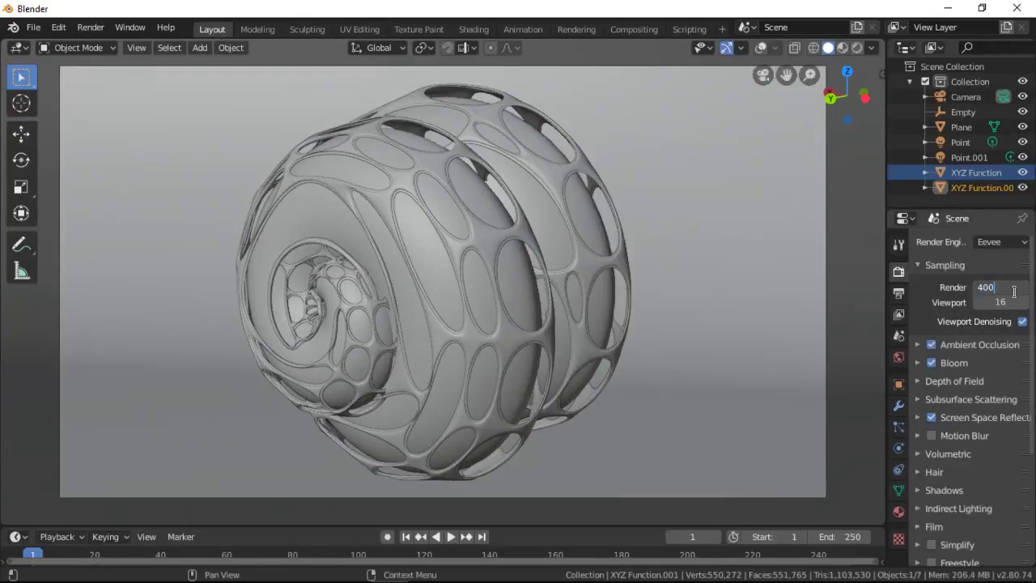
{"action": "key", "text": "Return"}
{"action": "left_click", "coordinate": [90, 27]}
{"action": "left_click", "coordinate": [117, 45]}
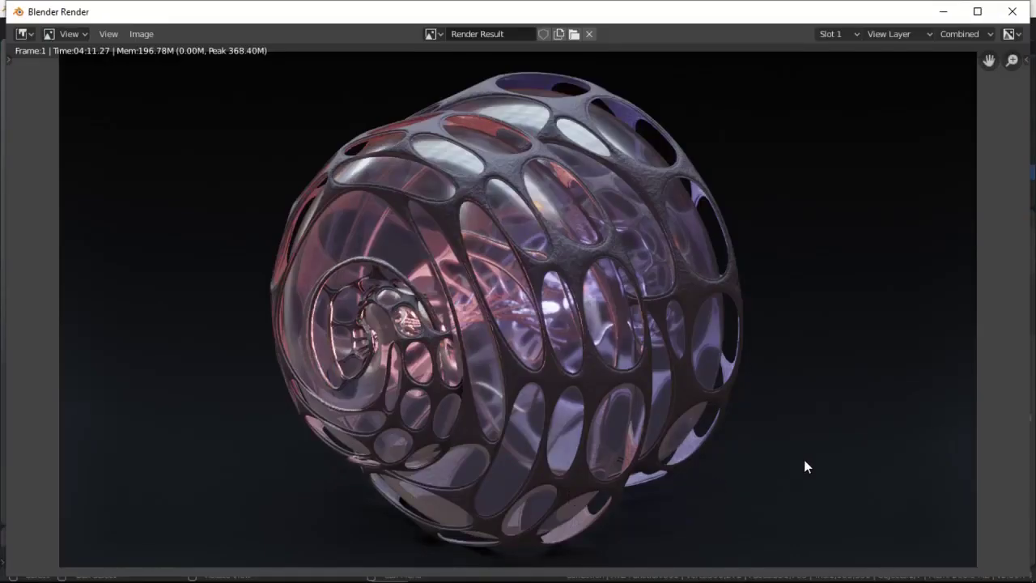
Examine the rendered lattice and inner glass reflections up close, then as a whole image
{"action": "scroll", "coordinate": [655, 423], "scroll_direction": "up", "scroll_amount": 2}
{"action": "scroll", "coordinate": [659, 418], "scroll_direction": "up", "scroll_amount": 8}
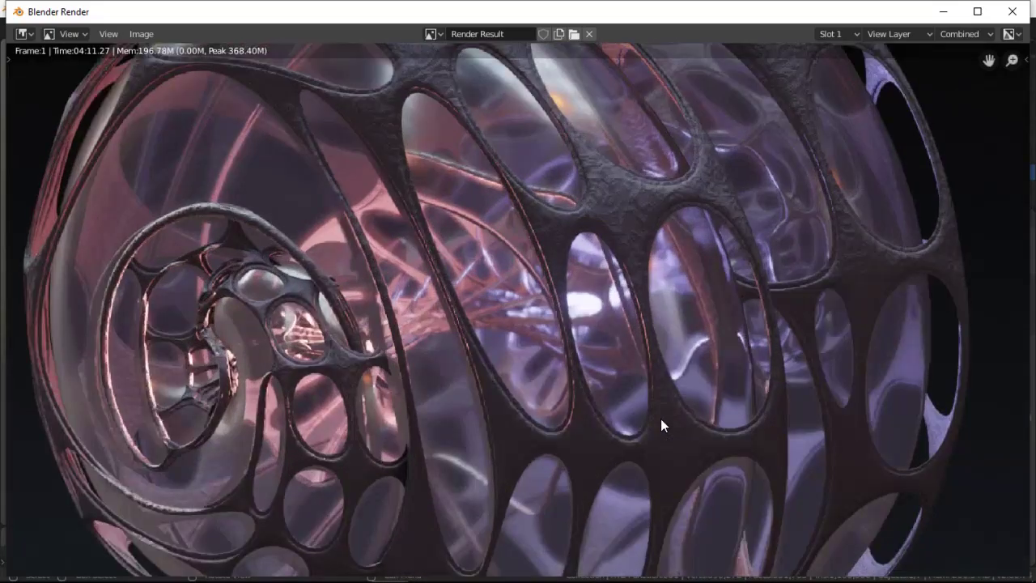
{"action": "scroll", "coordinate": [778, 259], "scroll_direction": "down", "scroll_amount": 10}
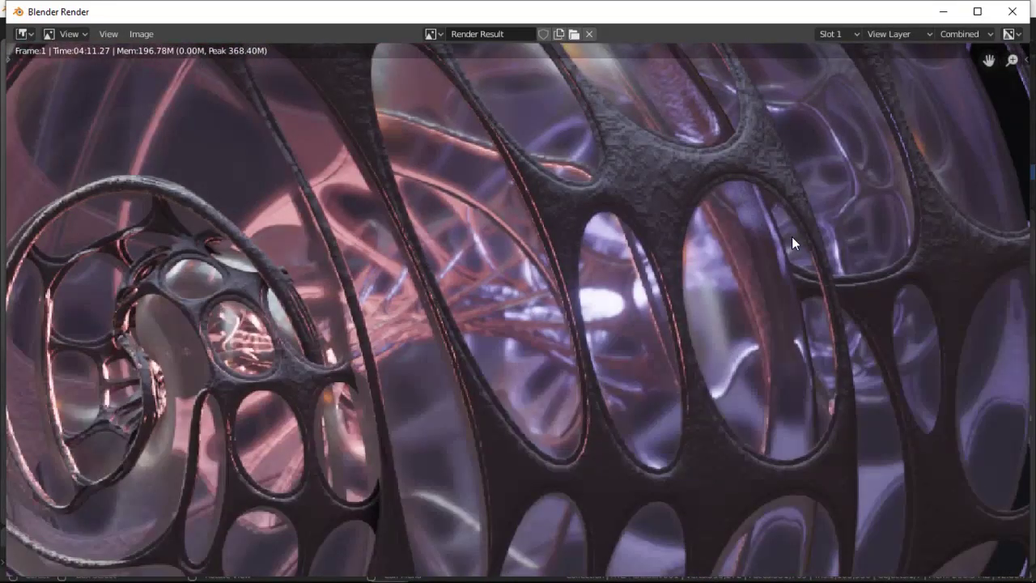
{"action": "scroll", "coordinate": [792, 242], "scroll_direction": "down", "scroll_amount": 2}
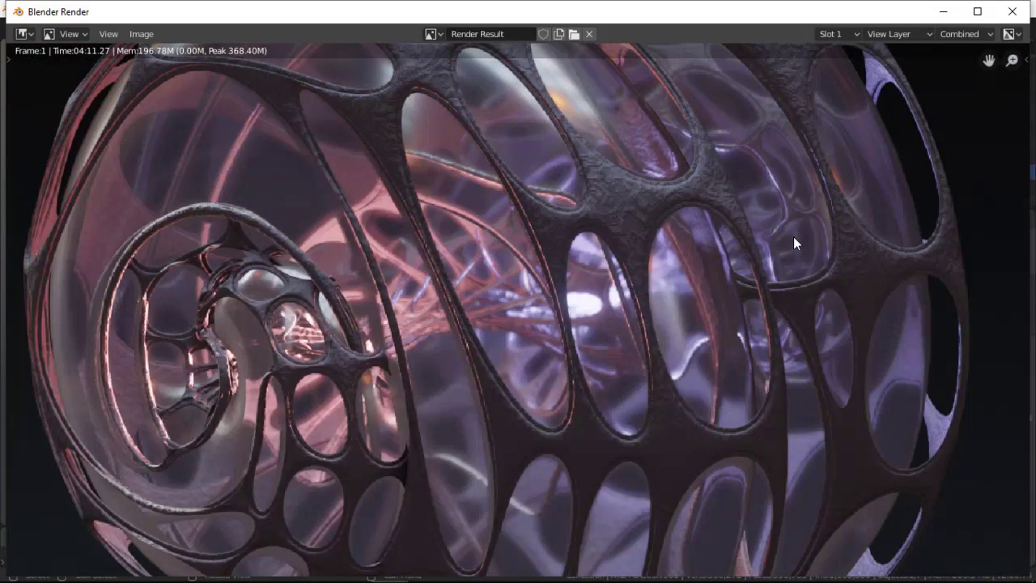
{"action": "scroll", "coordinate": [794, 243], "scroll_direction": "down", "scroll_amount": 1}
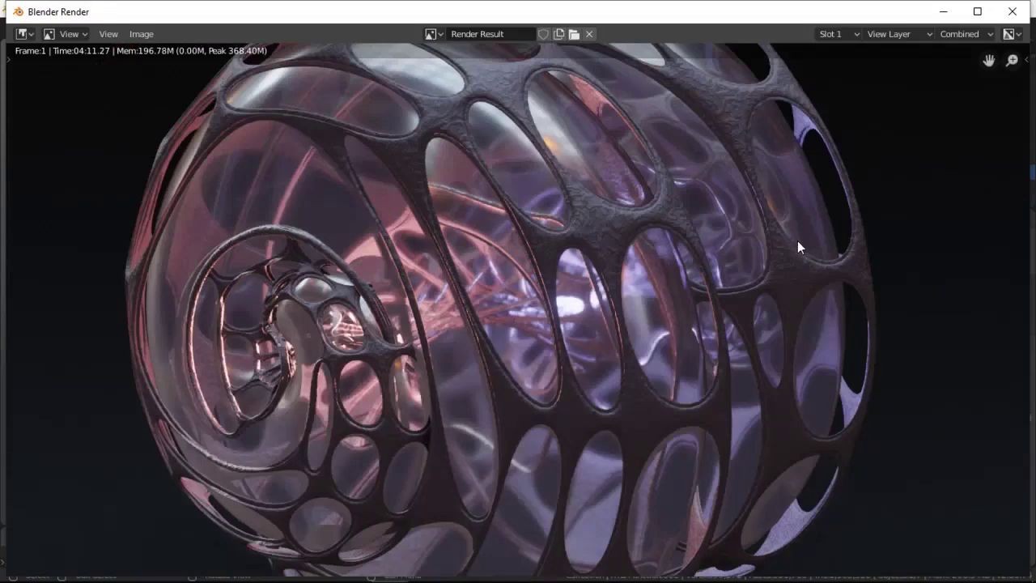
{"action": "scroll", "coordinate": [797, 241], "scroll_direction": "down", "scroll_amount": 1}
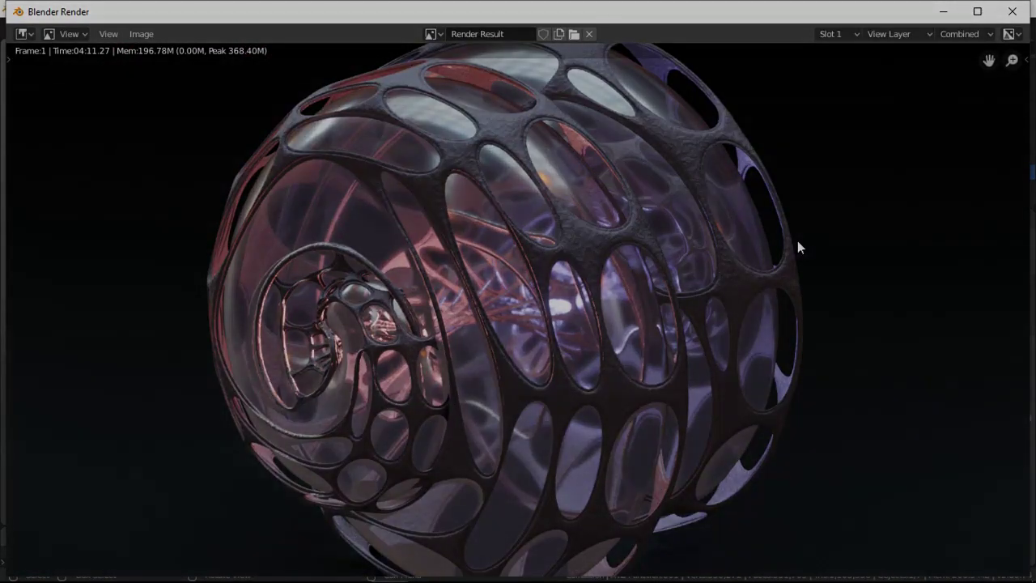
{"action": "scroll", "coordinate": [801, 239], "scroll_direction": "down", "scroll_amount": 1}
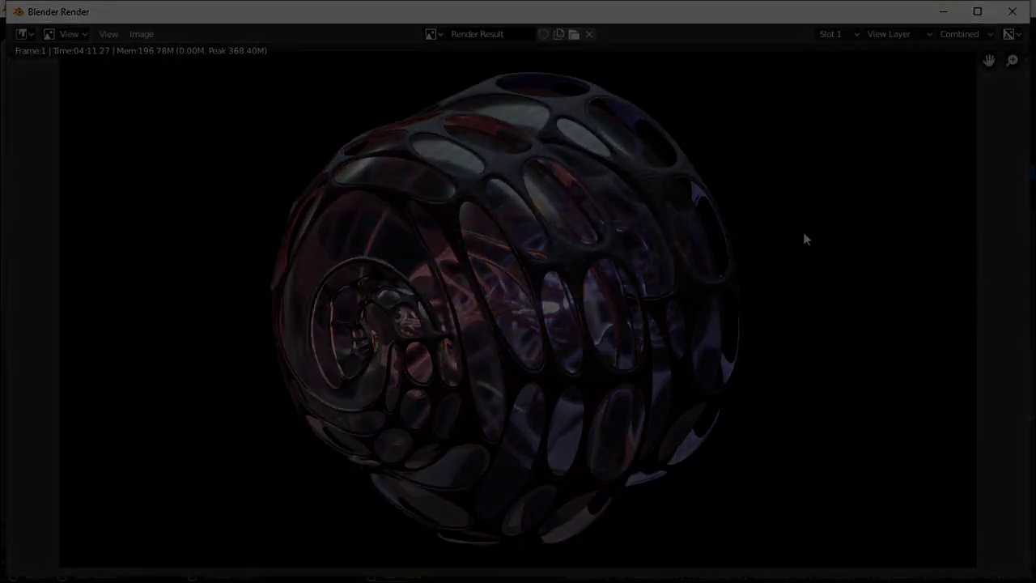